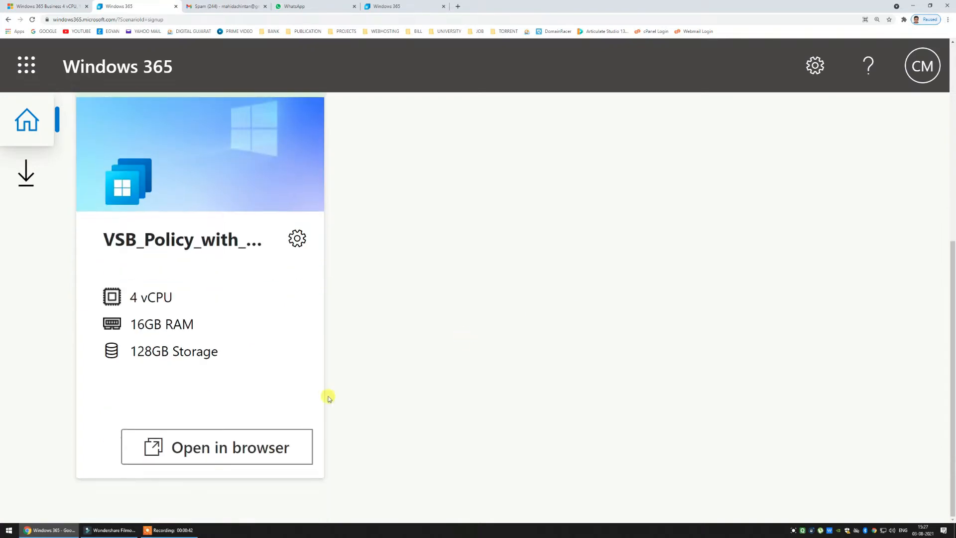
Launch the Cloud PC from the Windows 365 portal in the Remote Desktop Web Client.
left_click(204, 457)
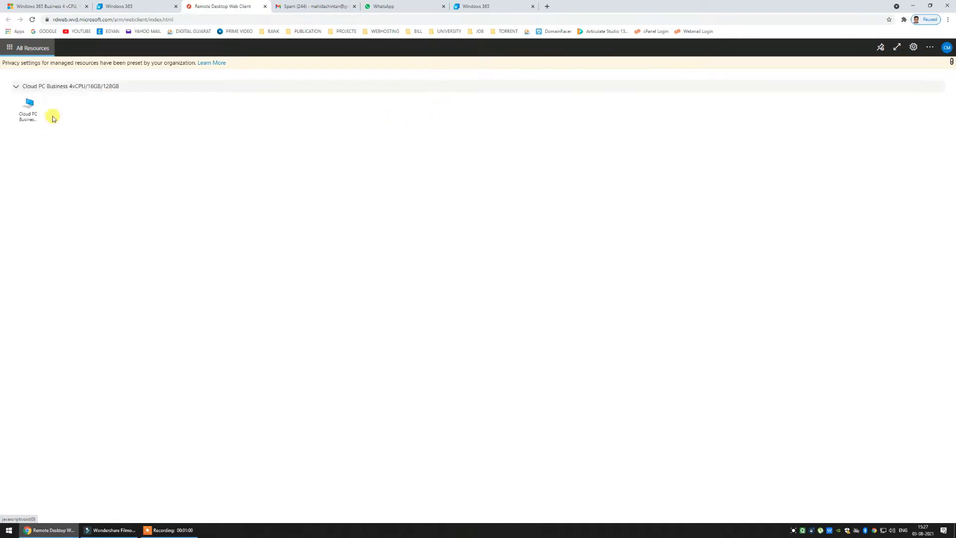
Connect to Cloud PC Business, allowing file transfer and local resources without asking again.
left_click(28, 114)
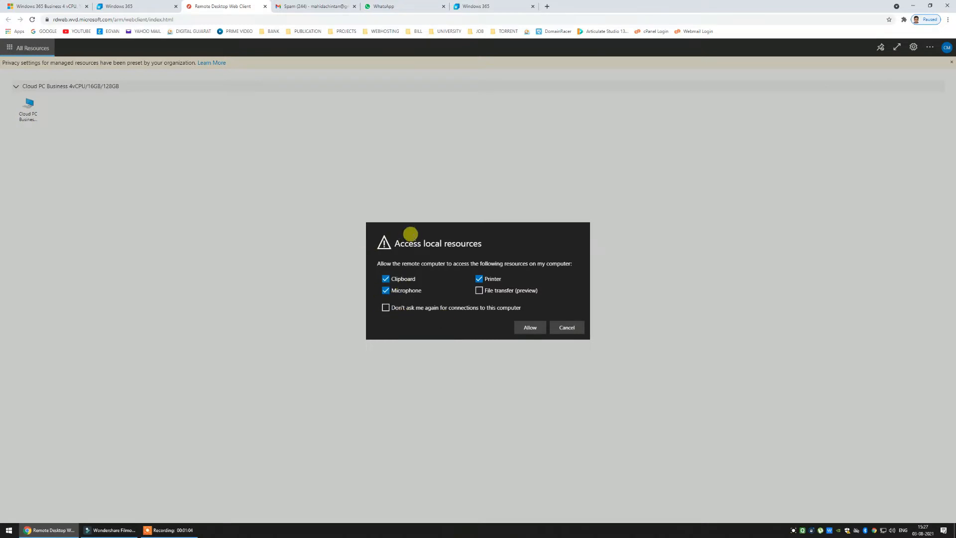
left_click_drag(397, 244, 490, 248)
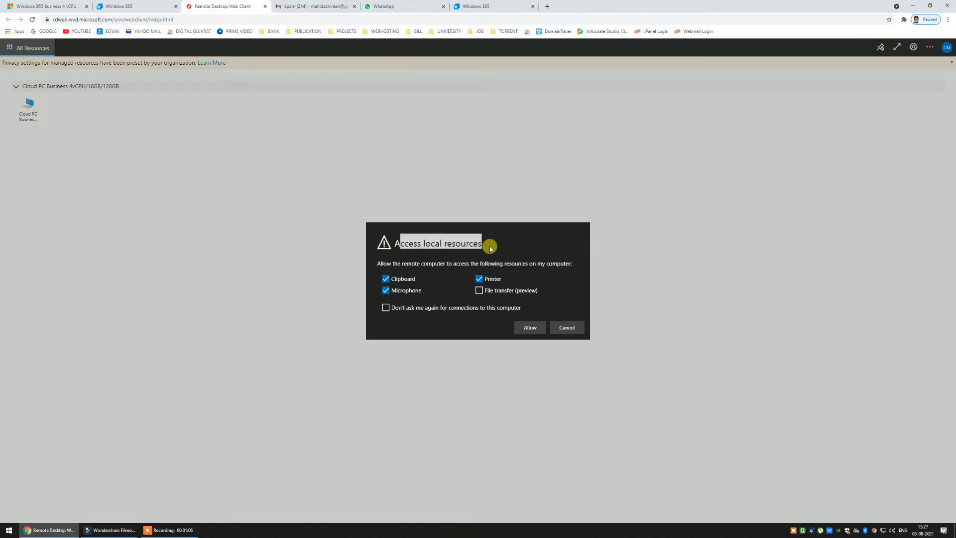
left_click(412, 269)
left_click_drag(380, 260, 572, 261)
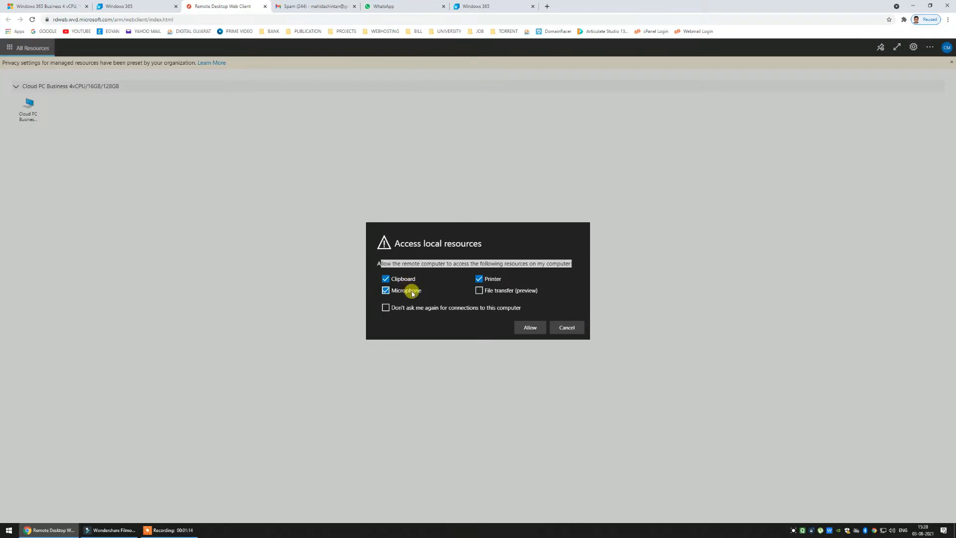
left_click(477, 292)
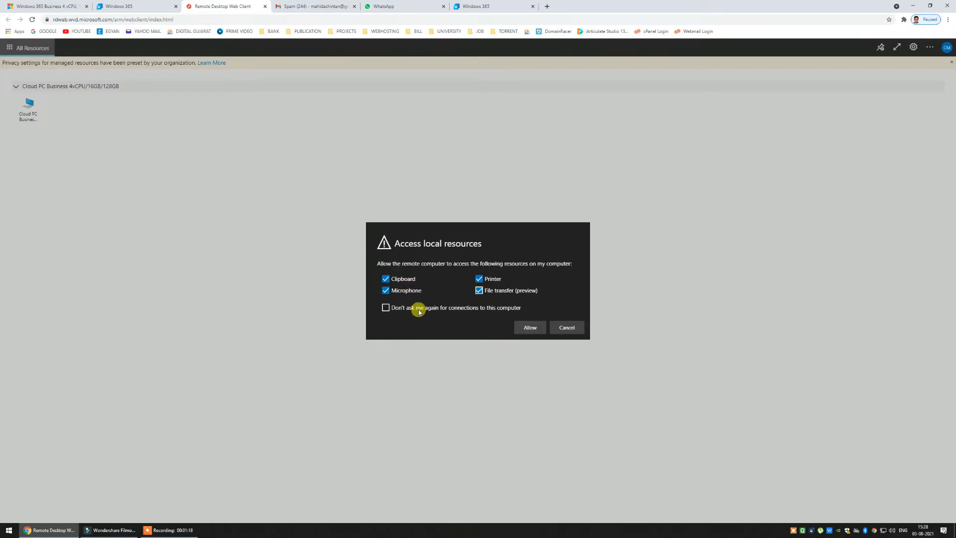
left_click(386, 308)
left_click(530, 328)
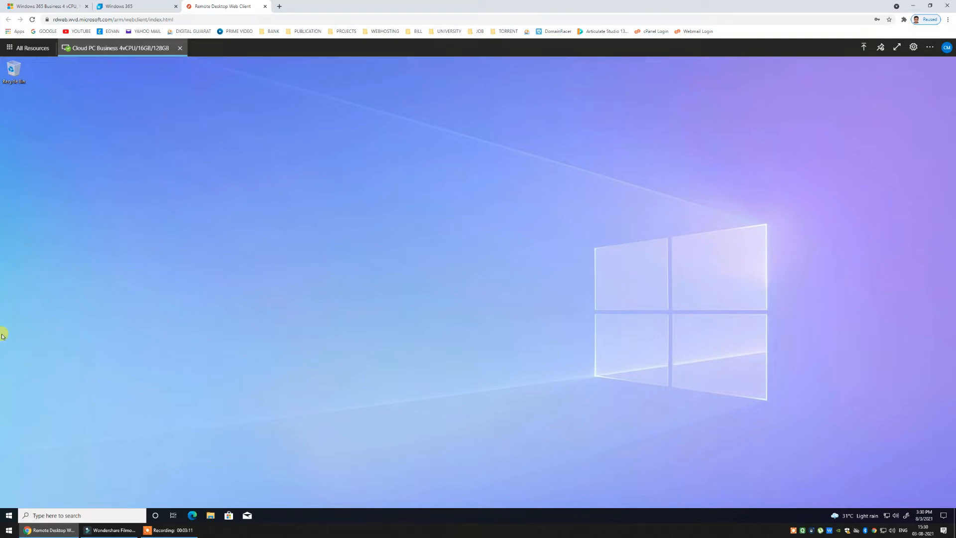
Hide the Cortana button and the search box on the Cloud PC taskbar.
left_click(914, 5)
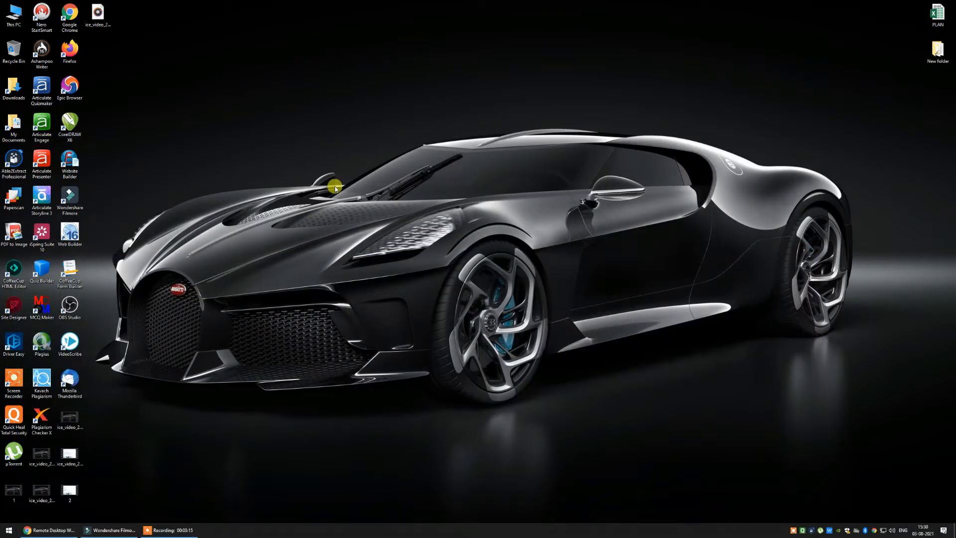
left_click(50, 529)
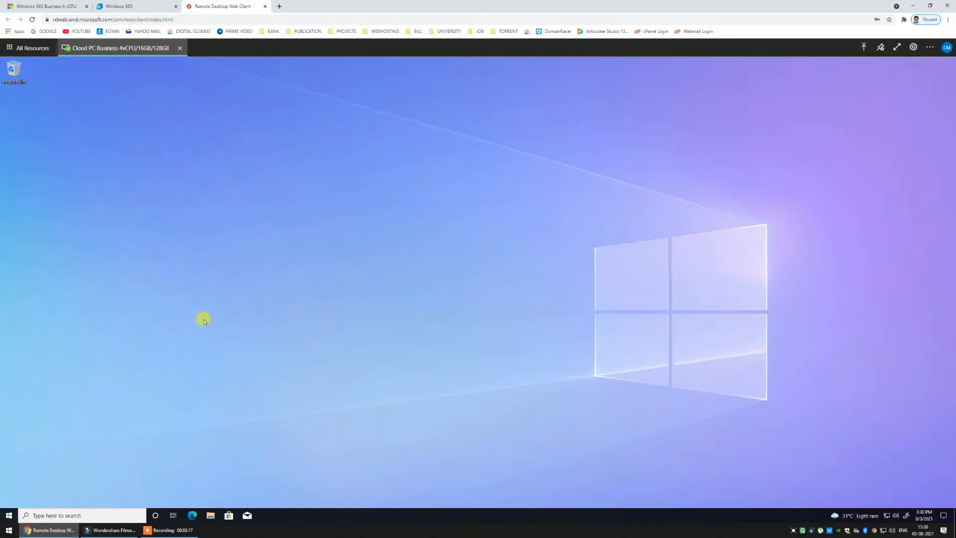
right_click(343, 521)
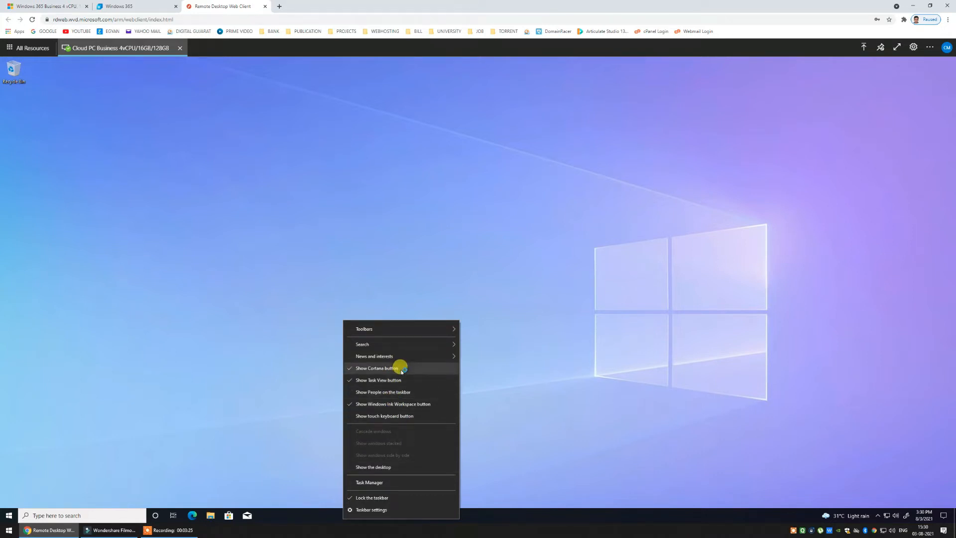
left_click(401, 370)
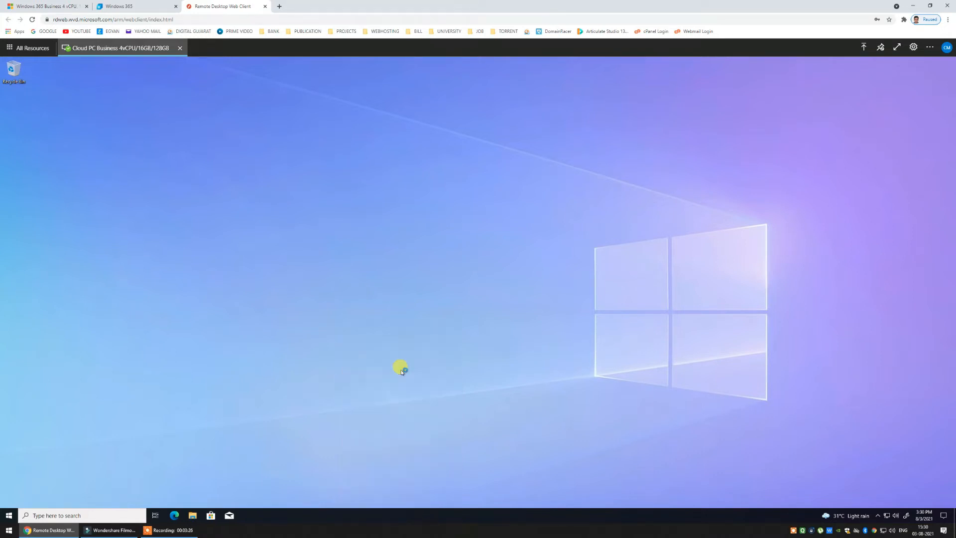
right_click(297, 516)
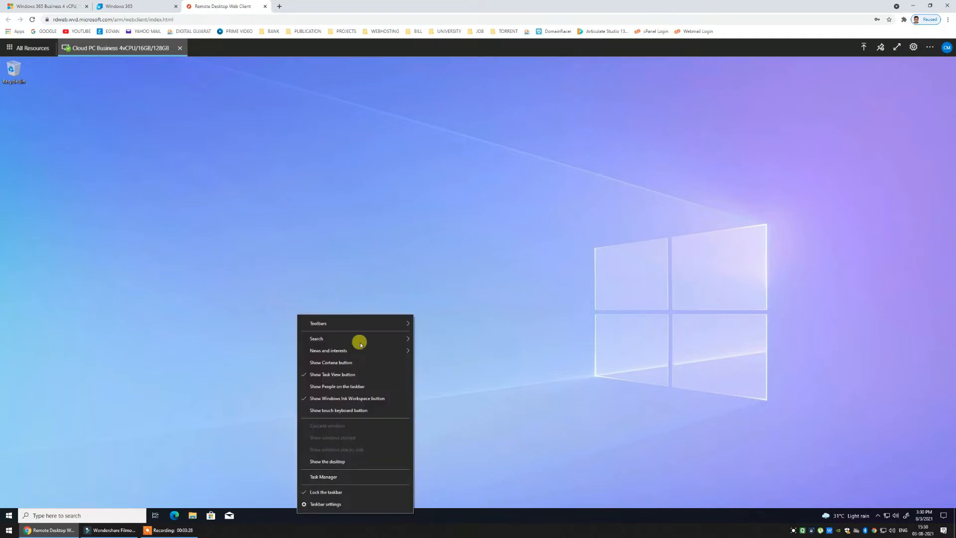
mouse_move(411, 340)
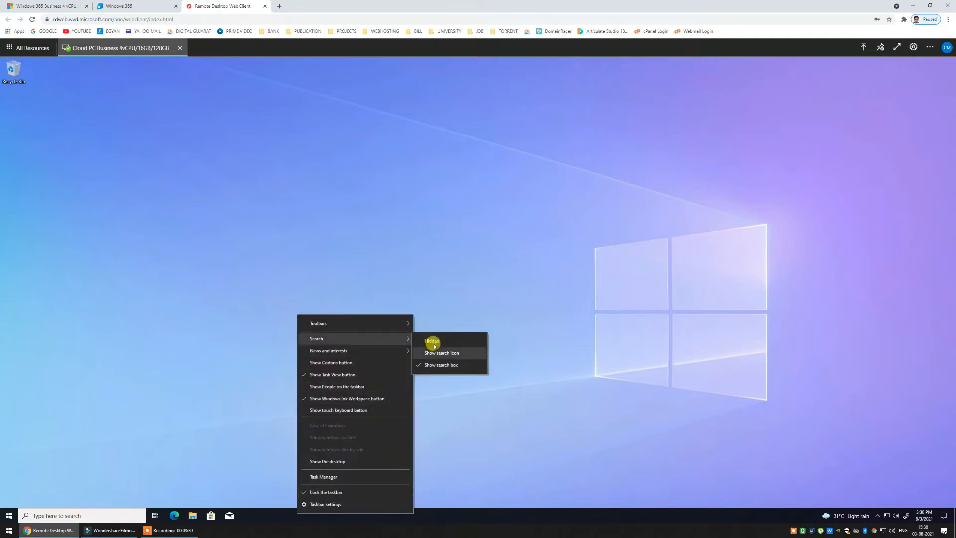
left_click(432, 342)
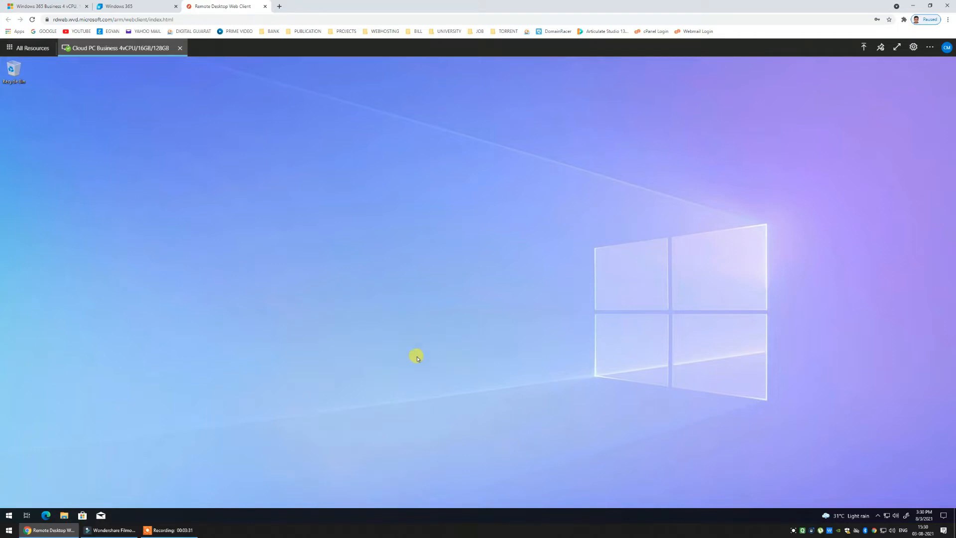
Scroll the Cloud PC's Start menu app list and launch Word.
left_click(9, 516)
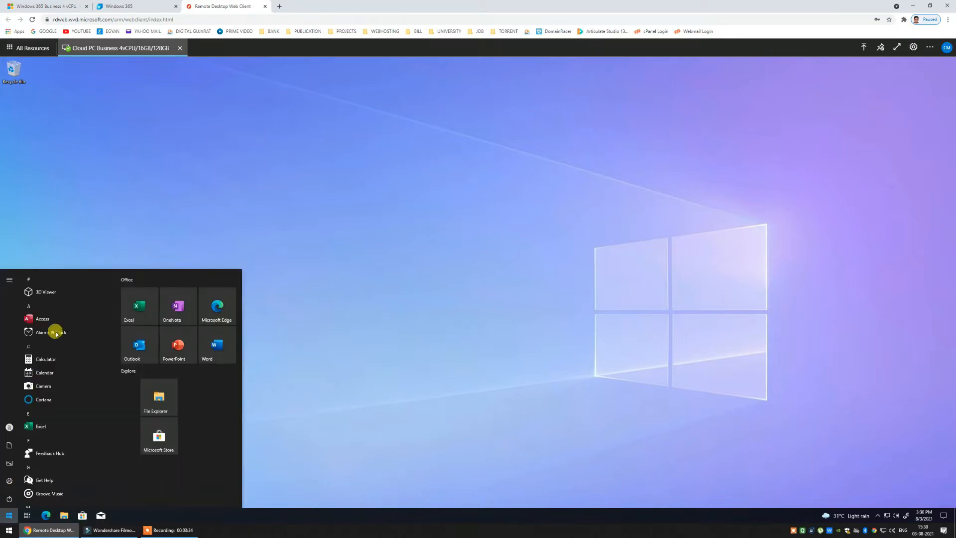
mouse_move(118, 319)
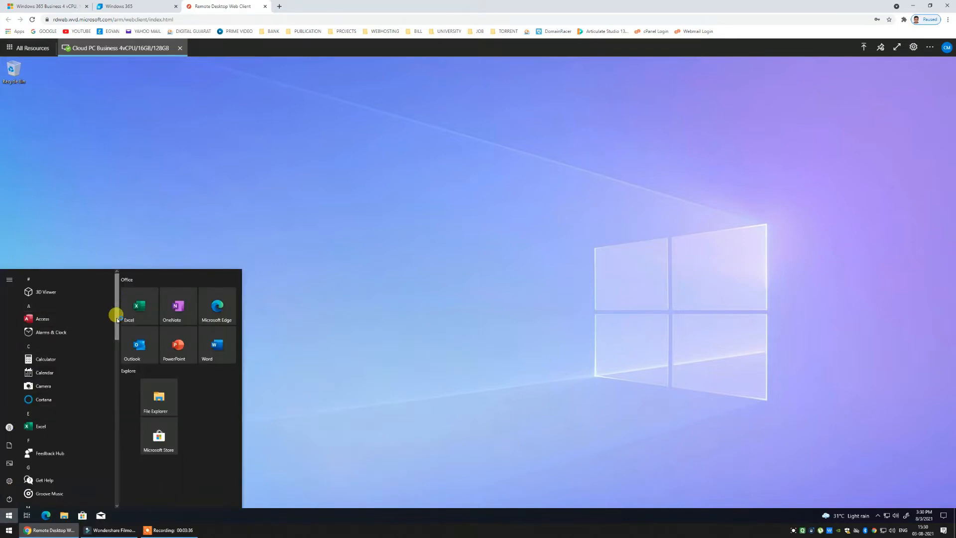
mouse_move(117, 319)
left_mouse_down()
mouse_move(102, 356)
mouse_move(100, 461)
left_mouse_up()
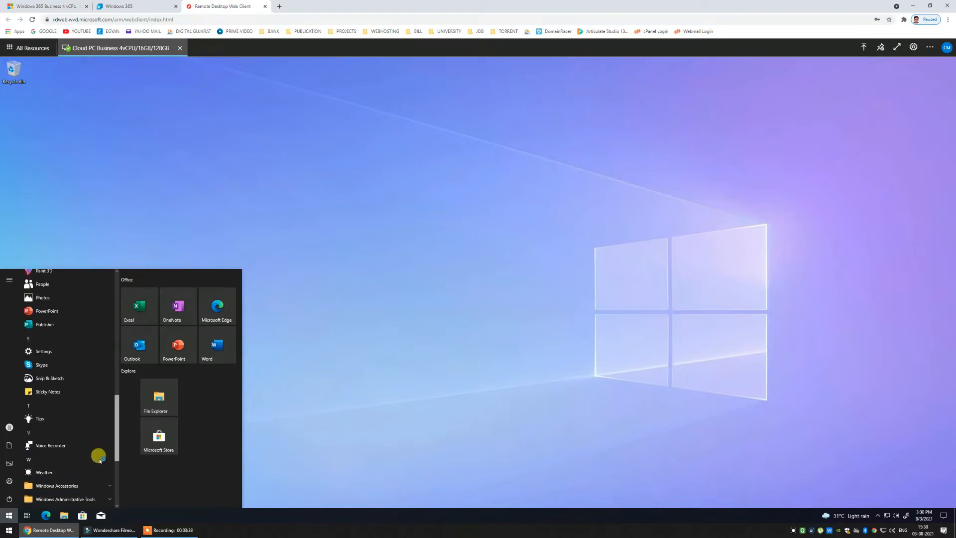
scroll(97, 468, "down", 3)
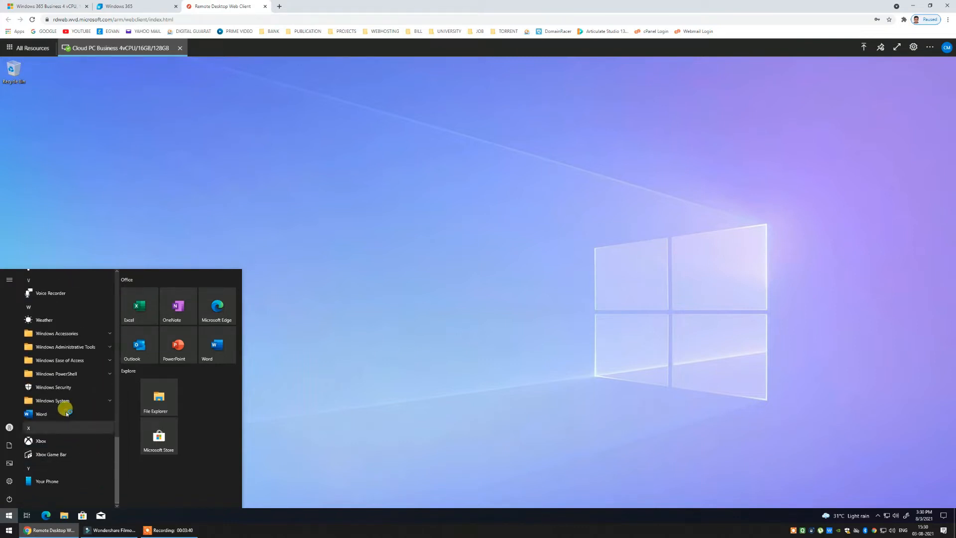
left_click(66, 413)
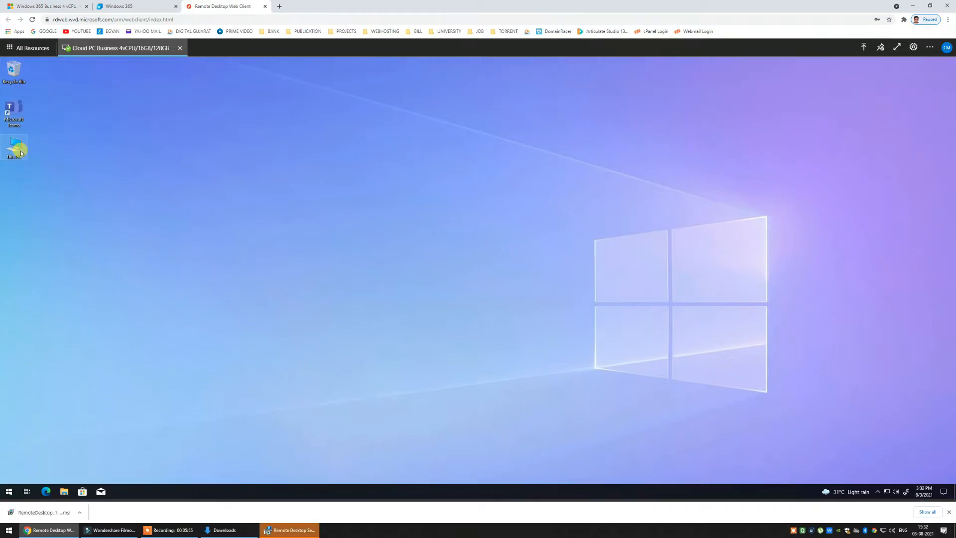
Open This PC, confirm 16.0 GB installed RAM on the About page, and launch Microsoft Edge.
double_click(20, 152)
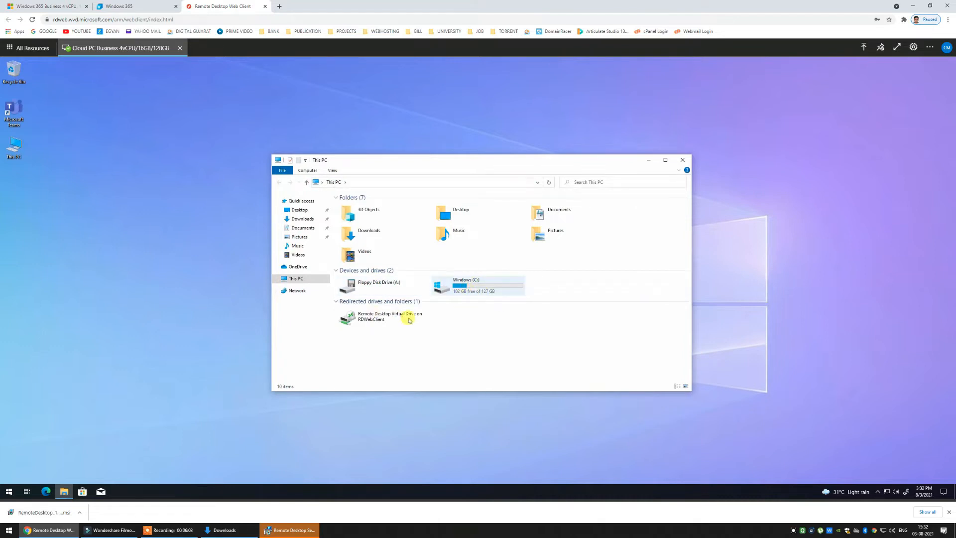
right_click(14, 152)
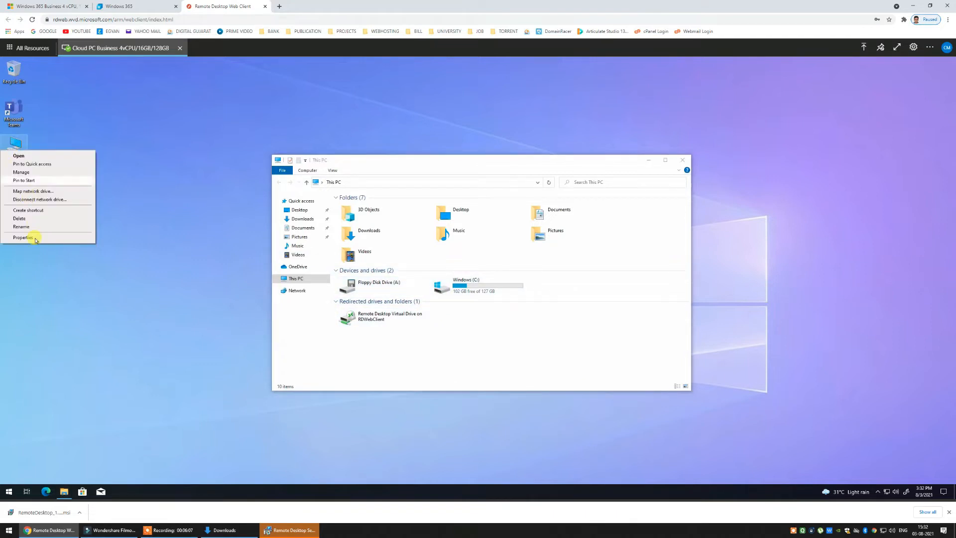
left_click(36, 240)
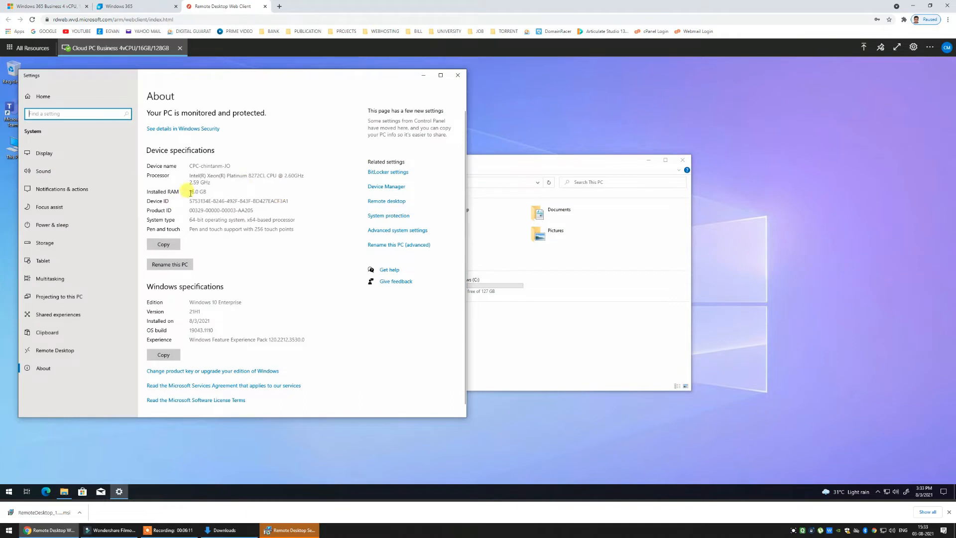
left_click_drag(217, 191, 189, 191)
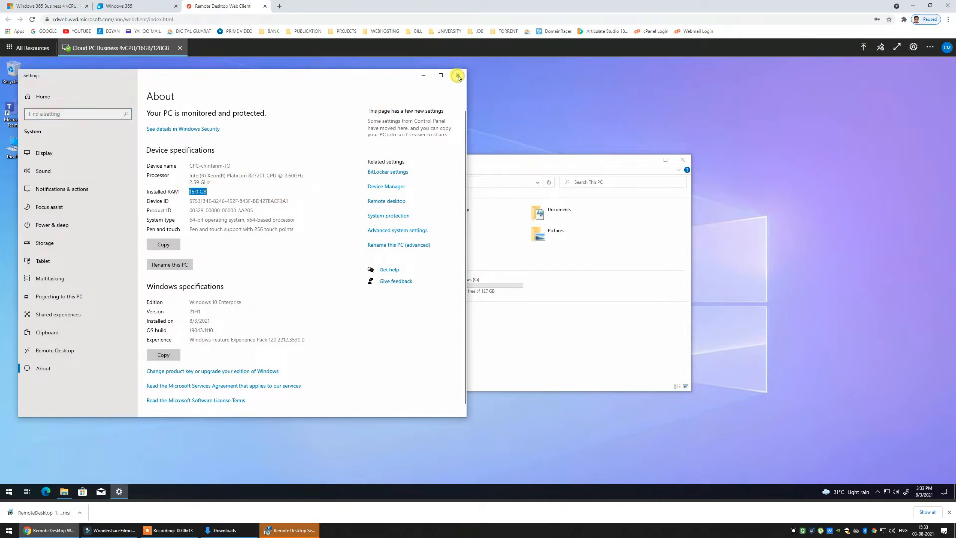
left_click(459, 76)
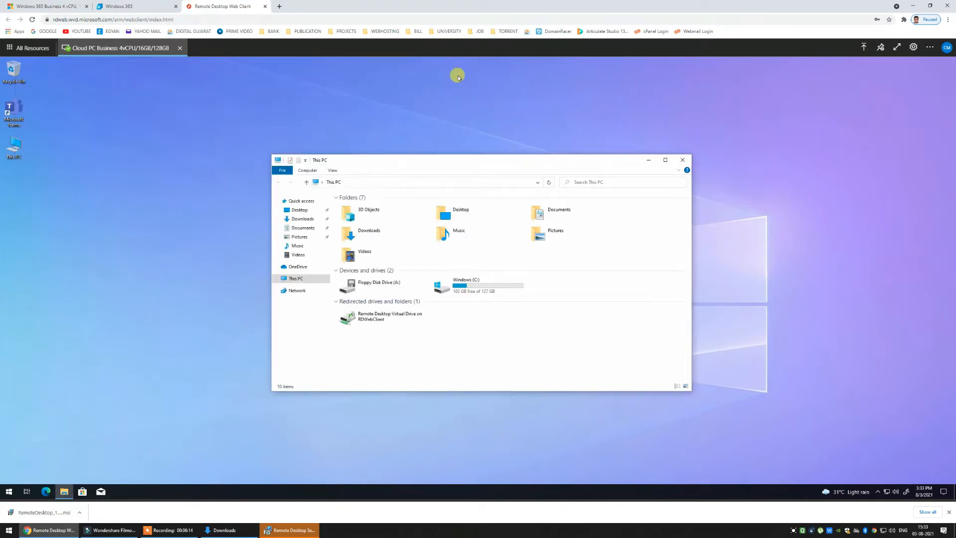
left_click(44, 493)
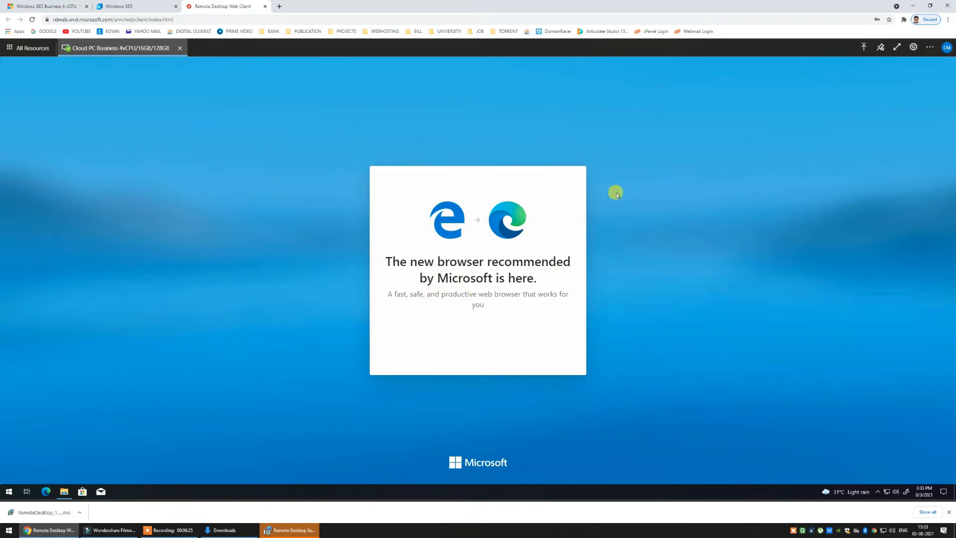
Get through Microsoft Edge's first-run setup, confirming the sync settings card.
left_click(447, 122)
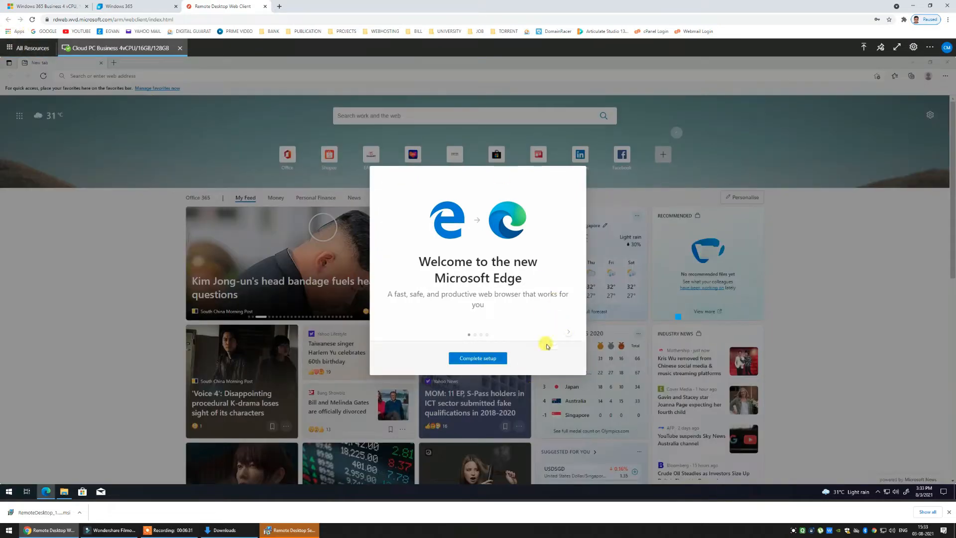
left_click(482, 358)
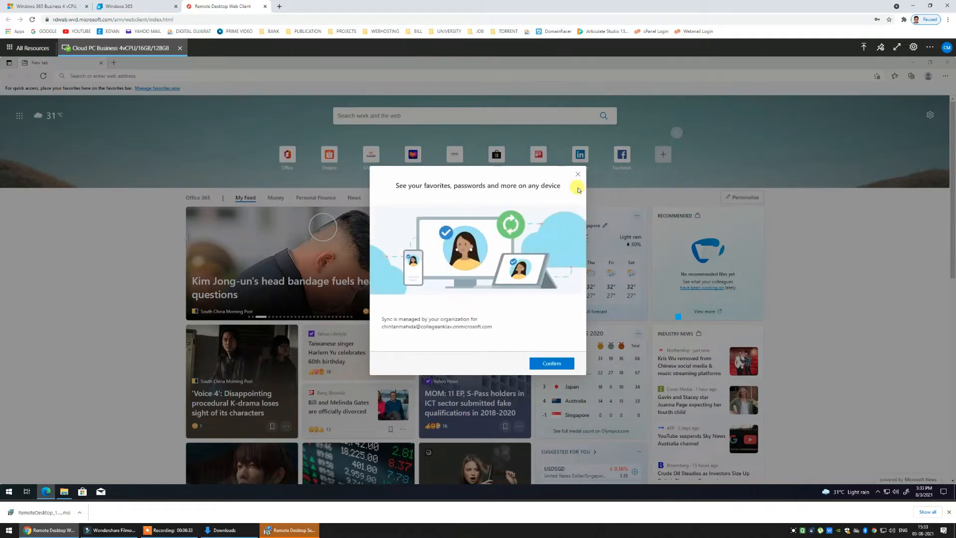
left_click(579, 175)
left_click(371, 154)
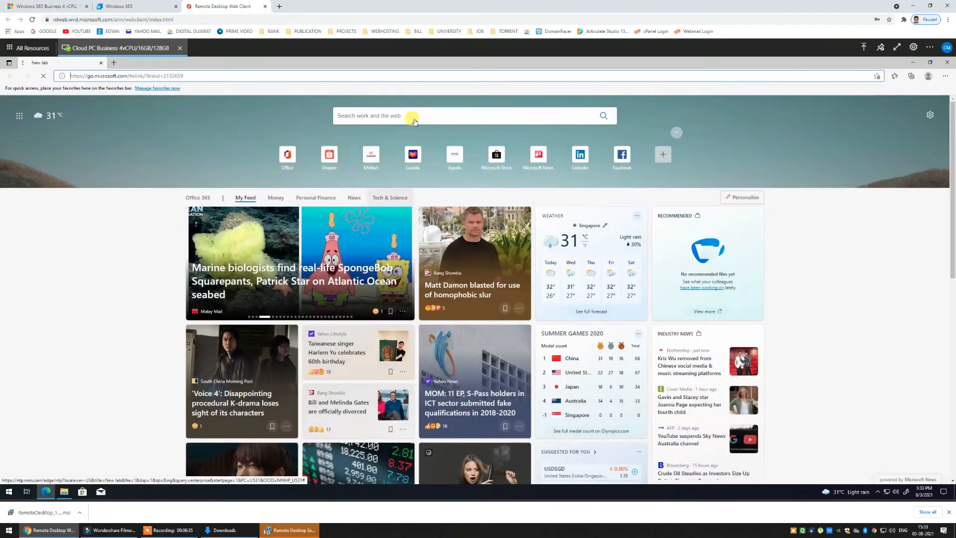
Remove a stray letter from the address bar URL and select the remaining address text.
left_click(114, 76)
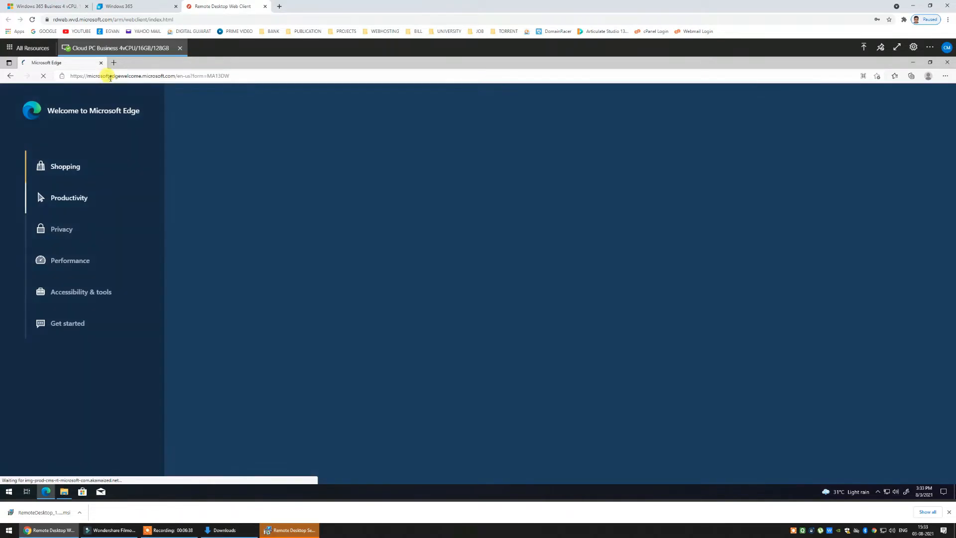
left_click(114, 76)
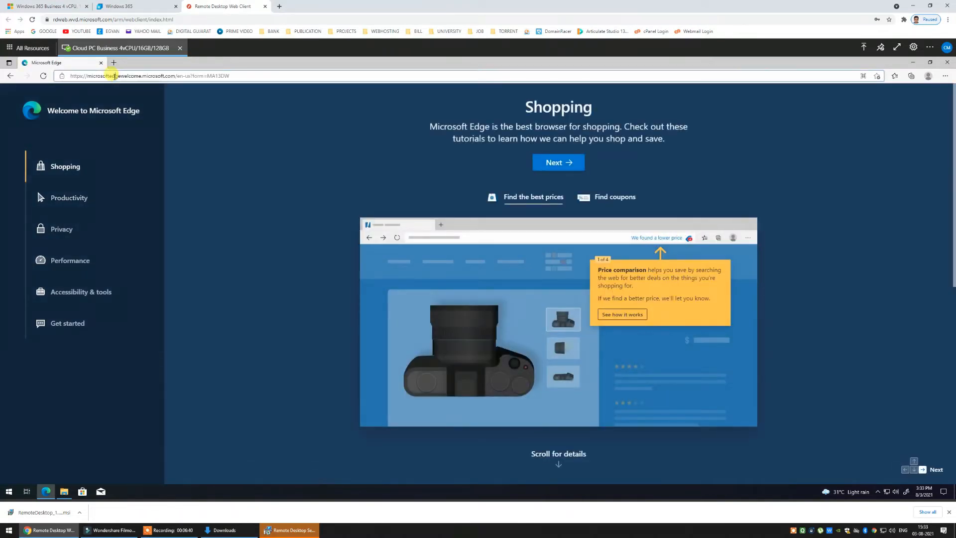
key("BackSpace")
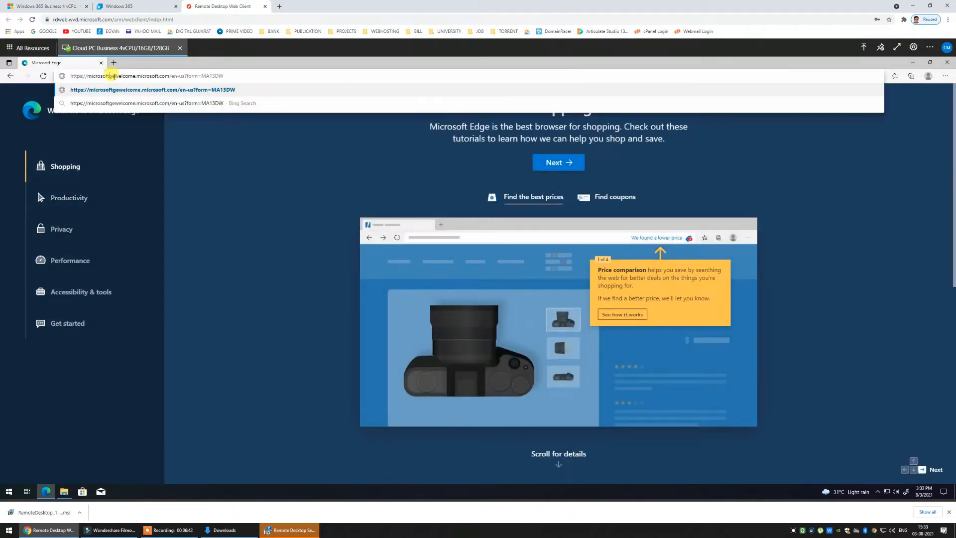
left_click_drag(86, 76, 243, 70)
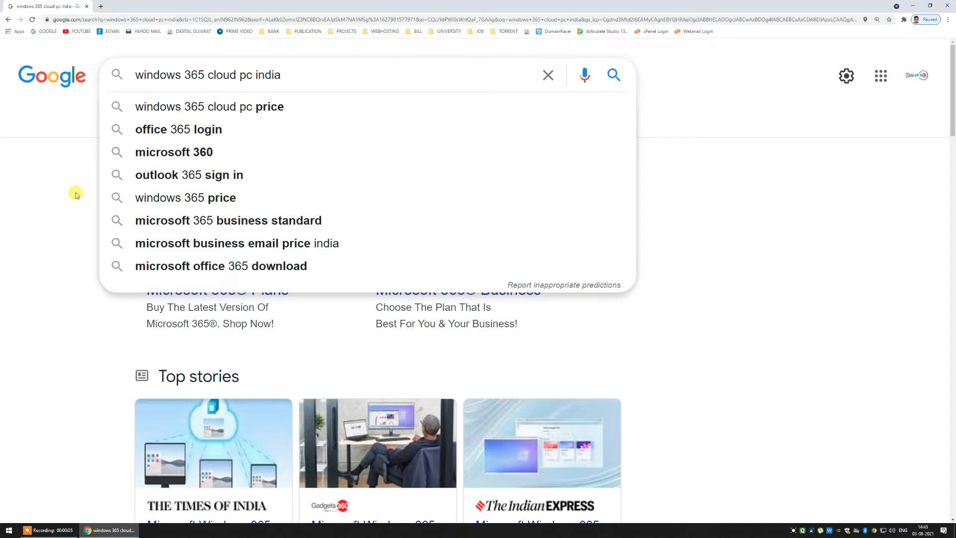
Search Google for 'windows 365 cloud pc india' and scroll through the results.
left_click(282, 71)
key("Return")
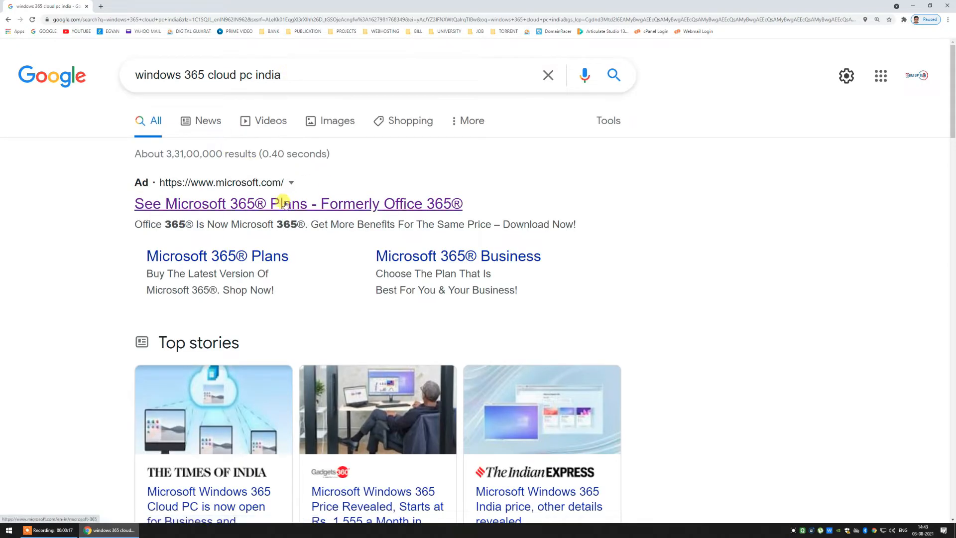
scroll(161, 233, "down", 6)
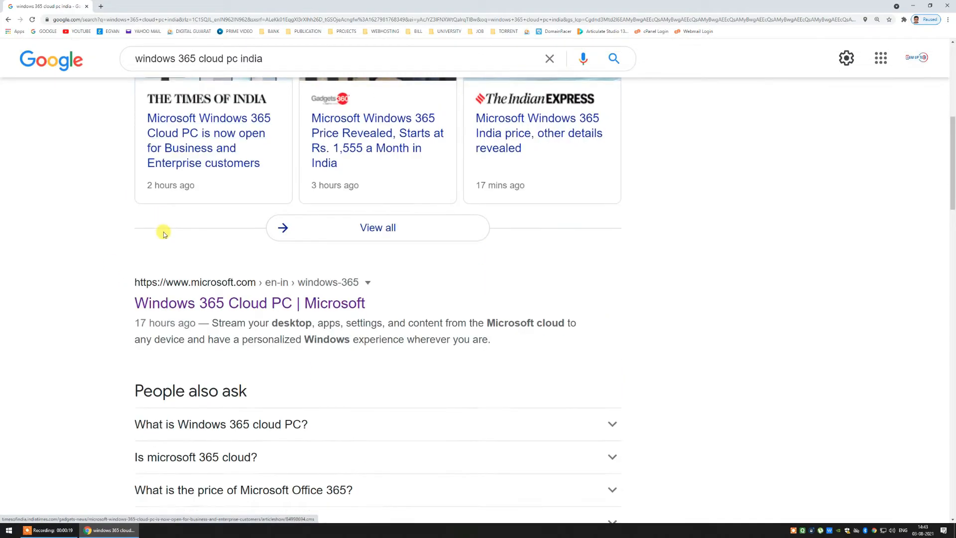
scroll(162, 230, "up", 4)
scroll(152, 125, "down", 9)
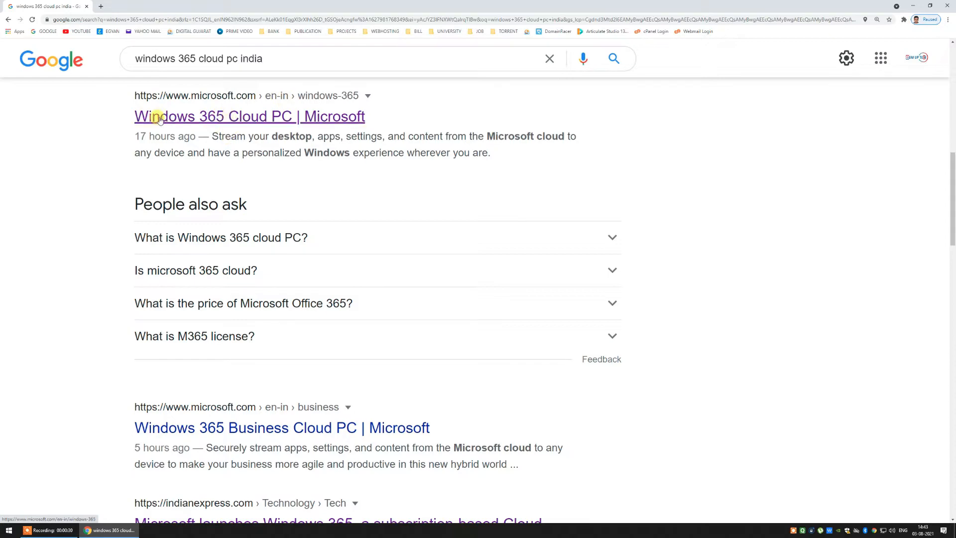
scroll(231, 119, "up", 10)
scroll(168, 135, "down", 3)
scroll(172, 141, "down", 7)
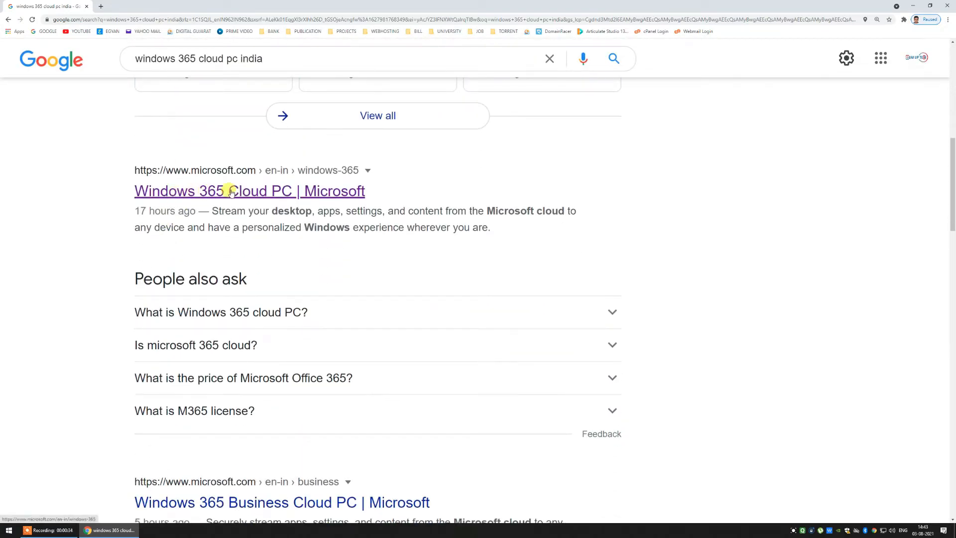
Open the Windows 365 Business plans and pricing, noting Basic at ₹2,725.
left_click(296, 193)
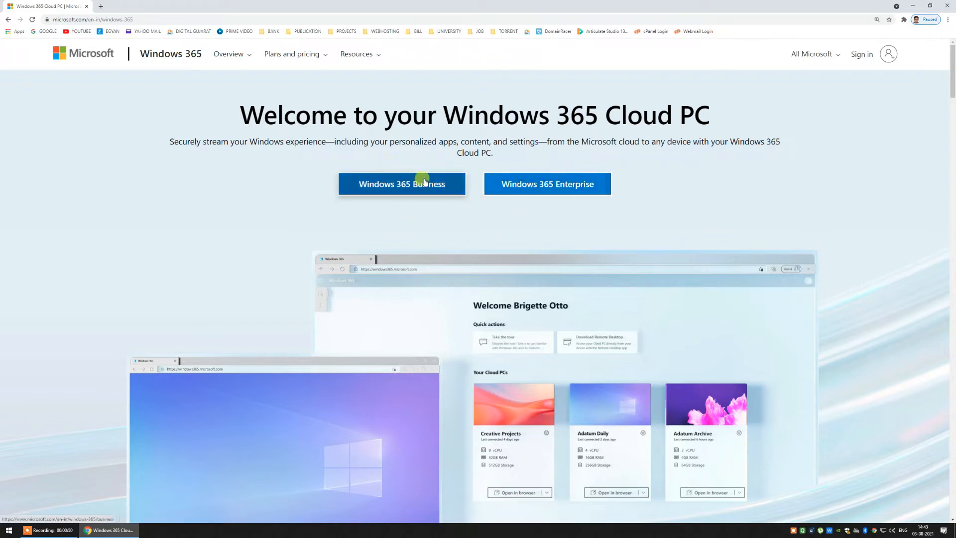
left_click(410, 187)
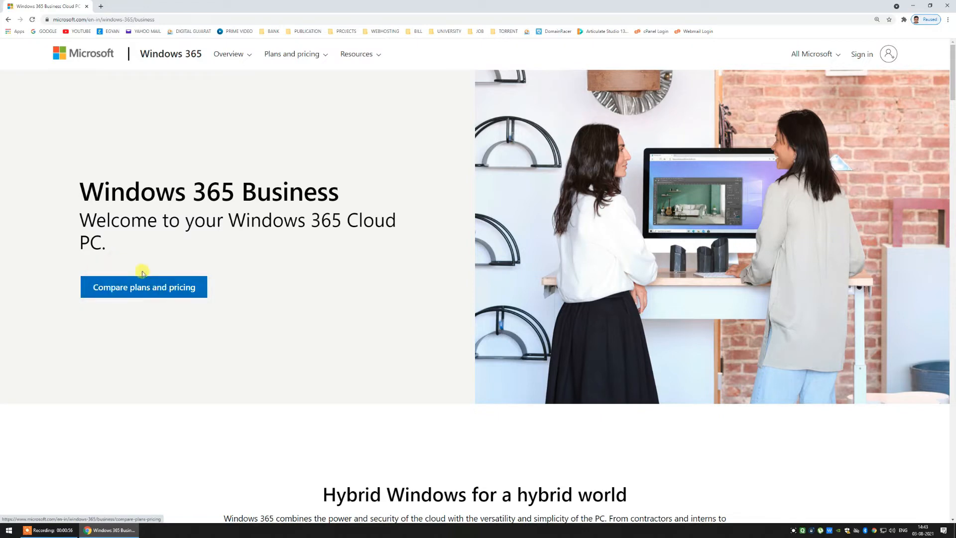
left_click(153, 293)
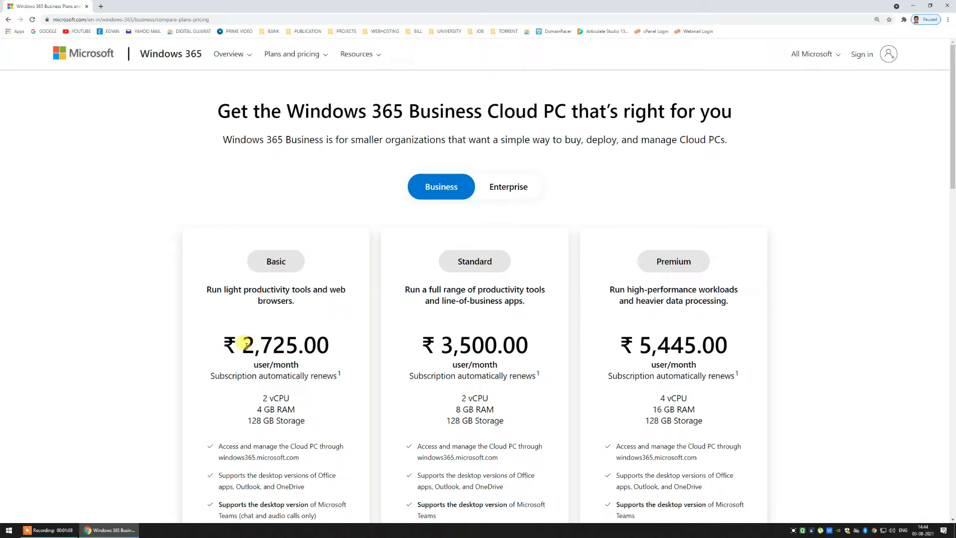
left_click_drag(246, 343, 297, 341)
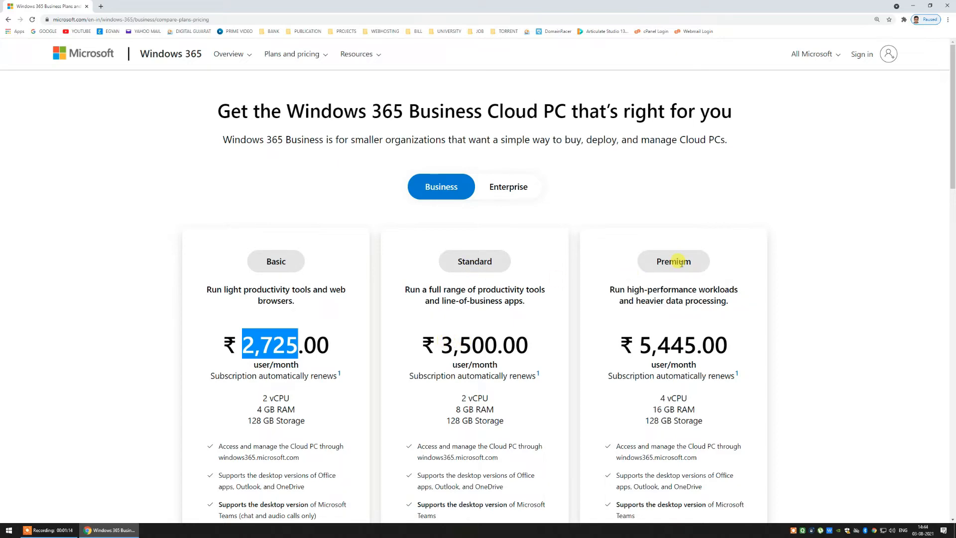
Compare Enterprise pricing, noting Premium at ₹5,135.00, then return to Business plans.
scroll(674, 251, "down", 5)
scroll(683, 247, "up", 3)
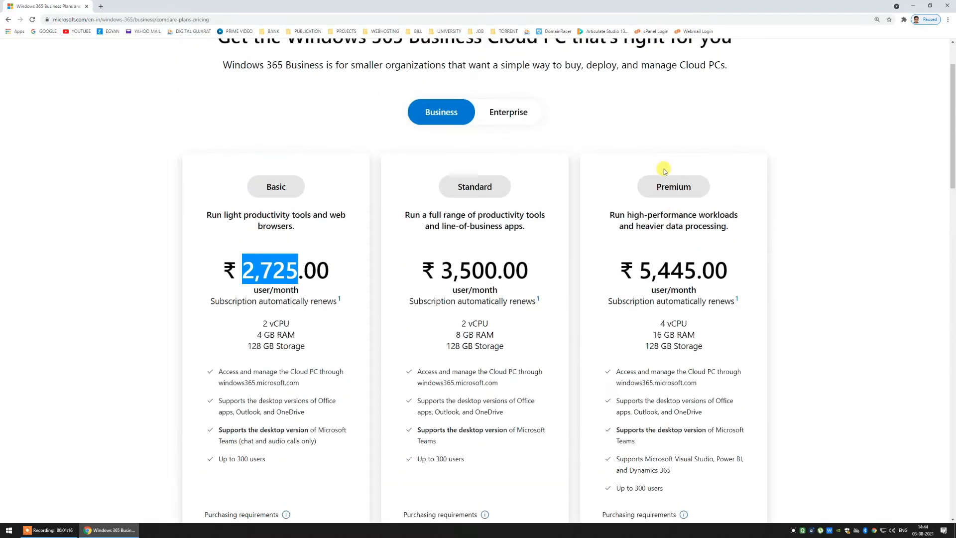
scroll(693, 225, "down", 2)
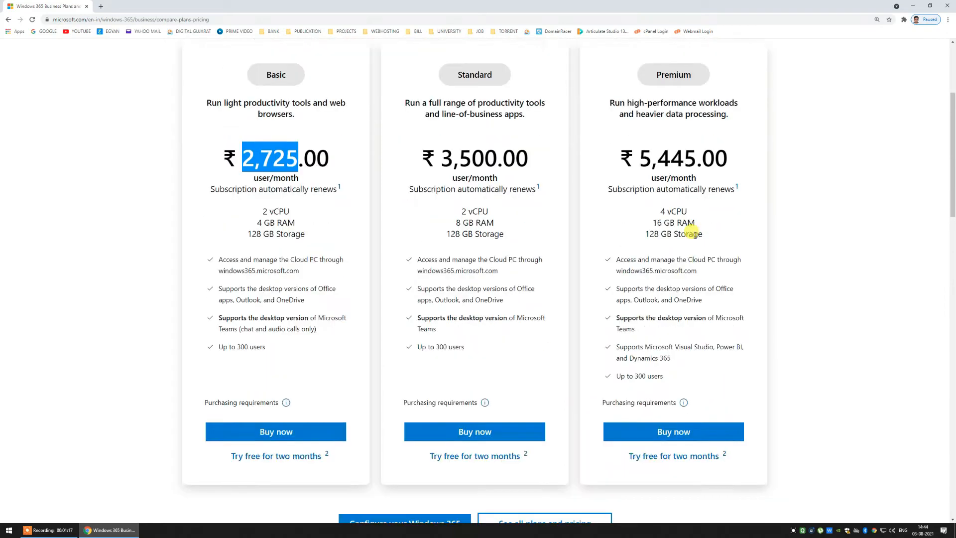
scroll(598, 199, "up", 4)
left_click(490, 194)
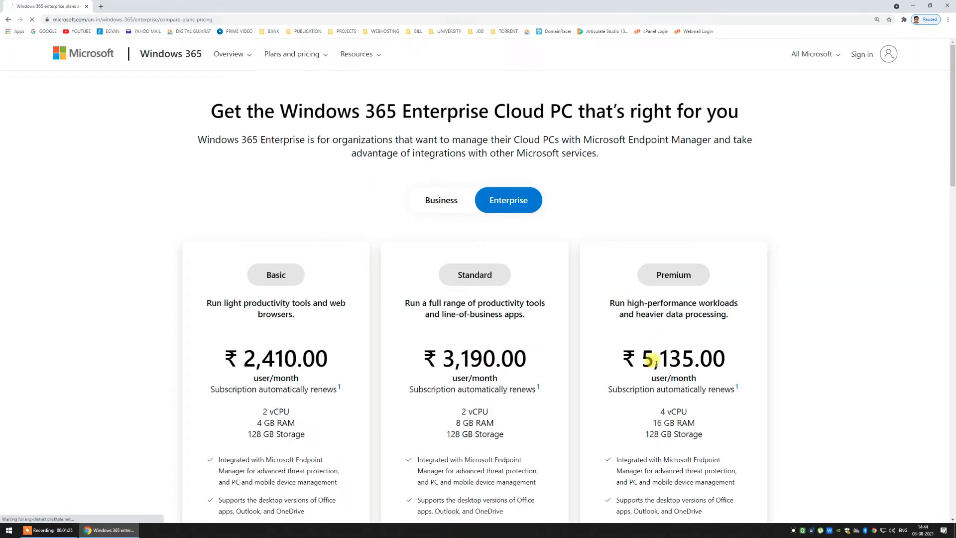
left_click_drag(639, 359, 719, 358)
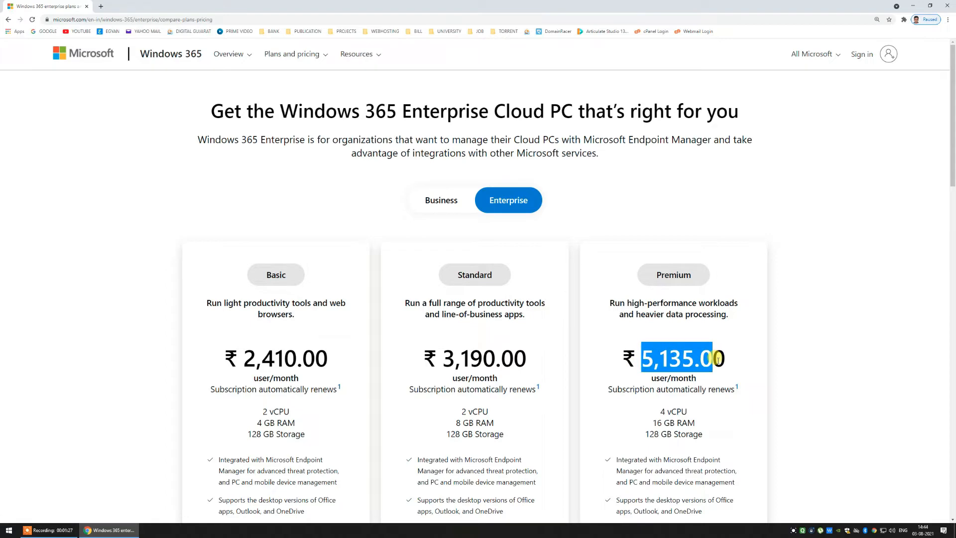
left_click(440, 201)
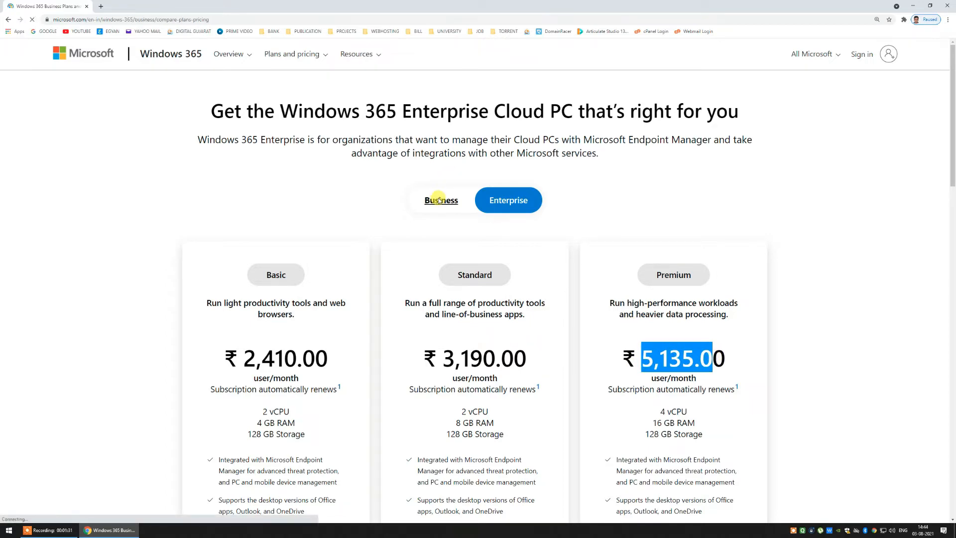
Review the Basic plan's specs: 128 GB storage and up to 300 users.
scroll(666, 197, "down", 5)
scroll(669, 219, "down", 2)
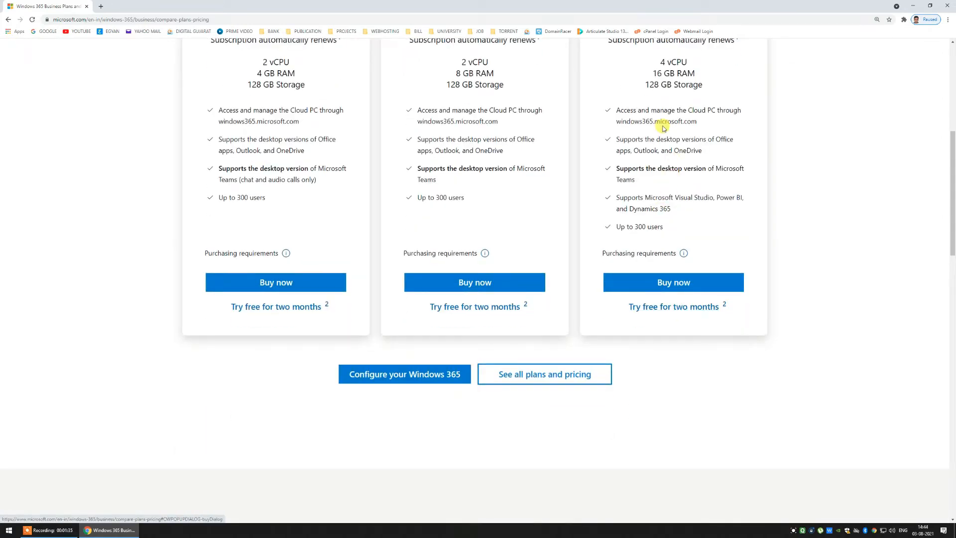
scroll(299, 97, "up", 1)
left_click_drag(257, 112, 295, 110)
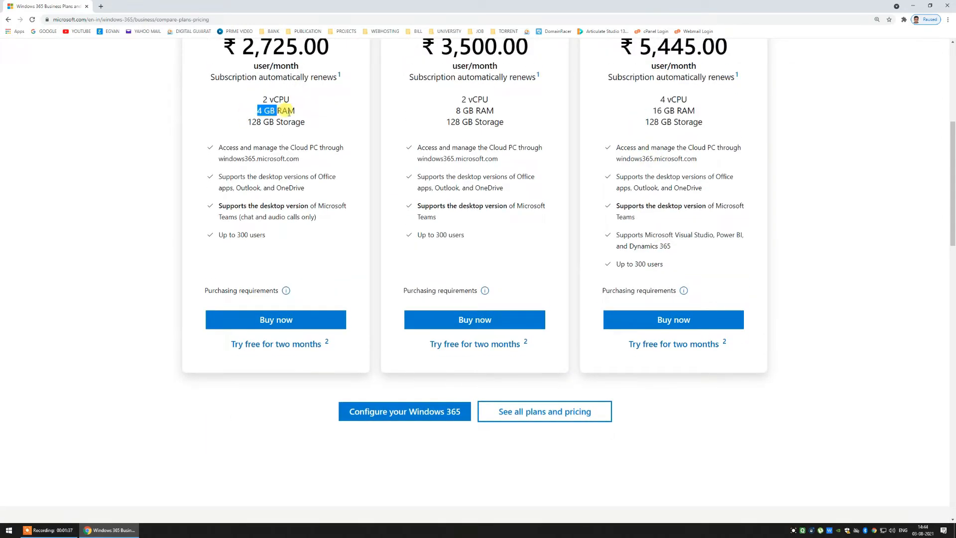
scroll(299, 113, "up", 1)
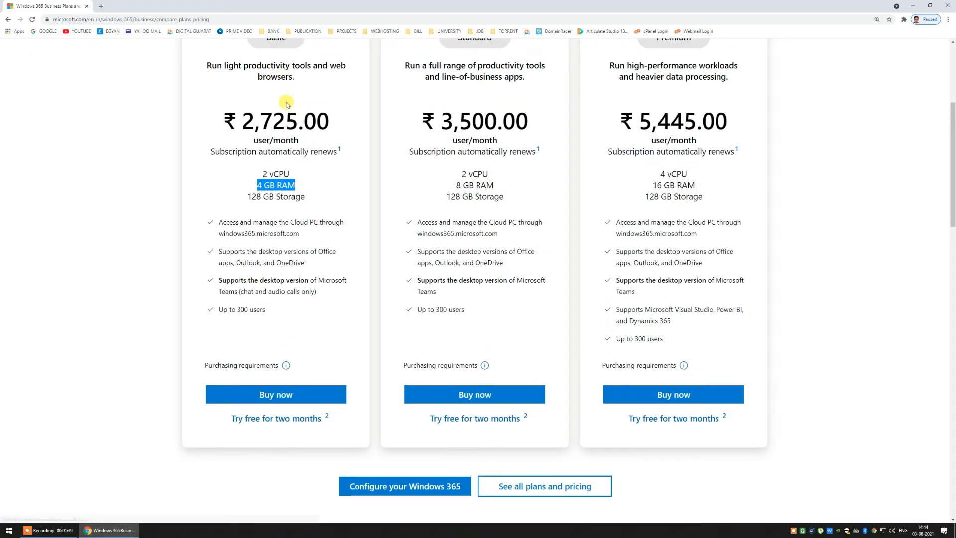
left_click_drag(248, 197, 306, 200)
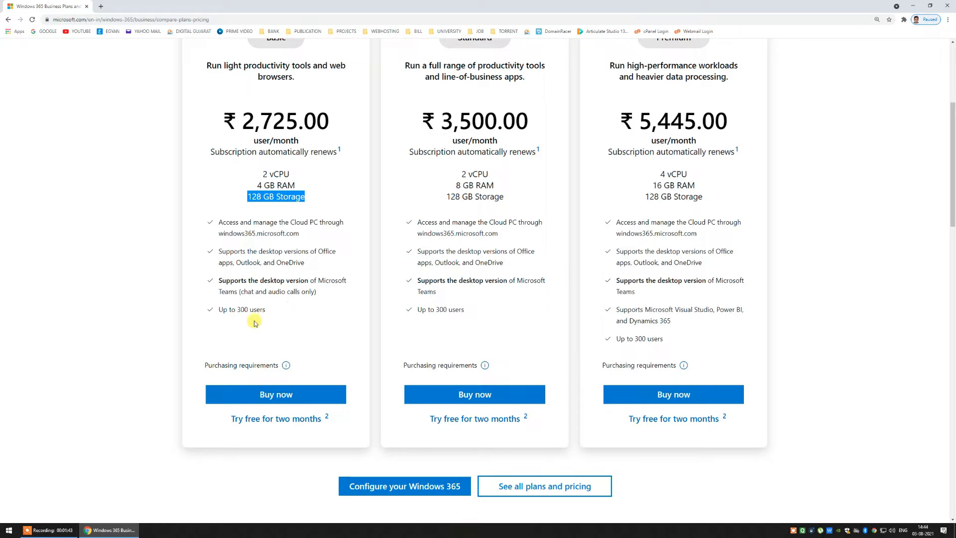
left_click_drag(216, 309, 277, 309)
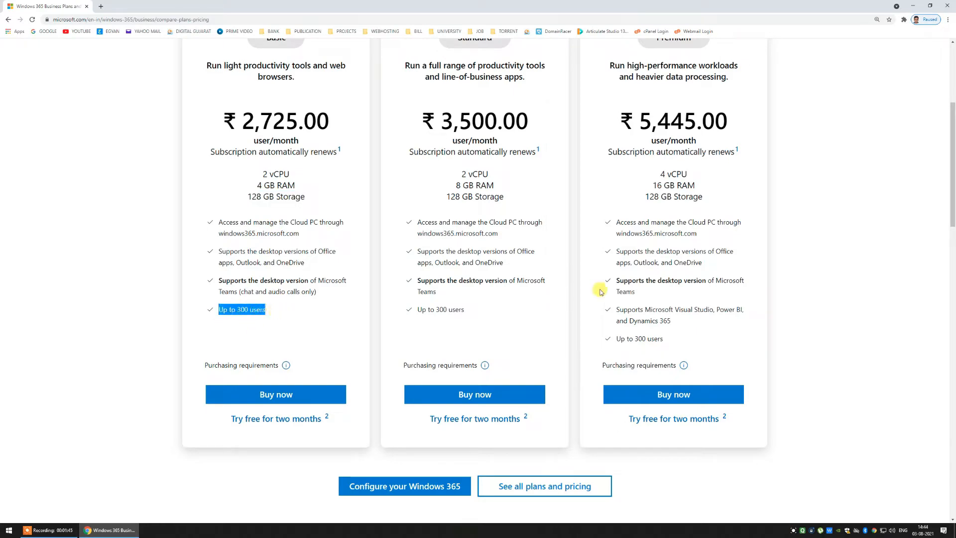
Review Premium's 16 GB RAM and 128 GB storage, then start its two-month free trial.
scroll(457, 216, "up", 3)
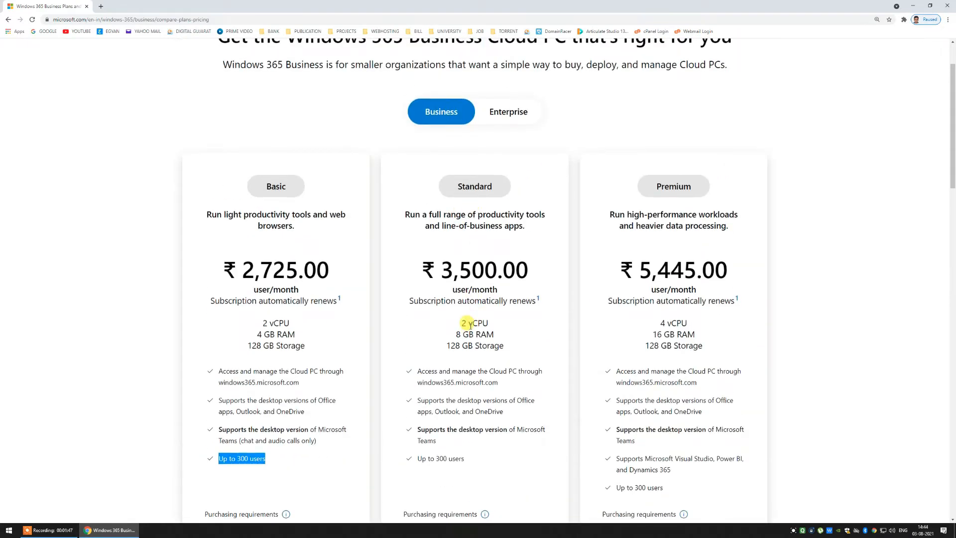
scroll(470, 323, "down", 1)
left_click_drag(446, 309, 513, 314)
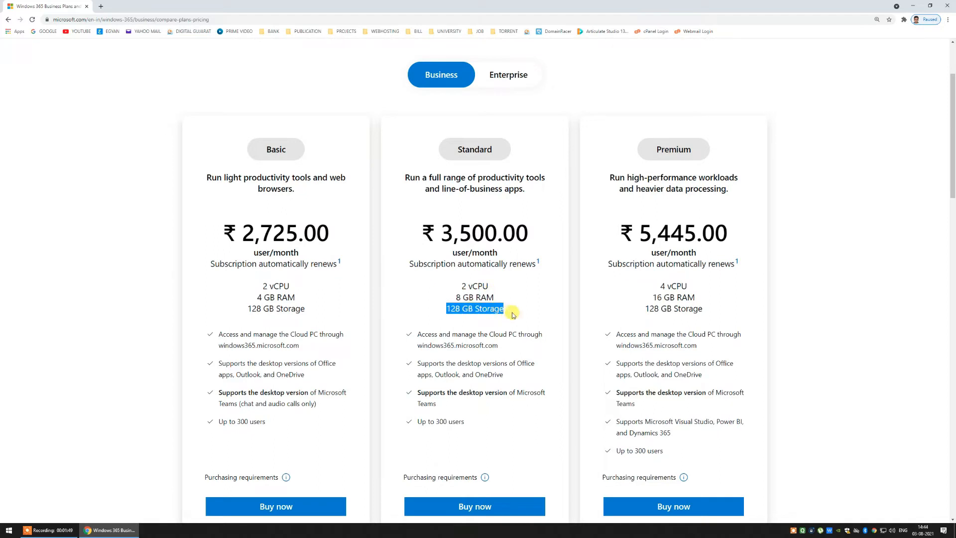
left_click_drag(649, 297, 709, 298)
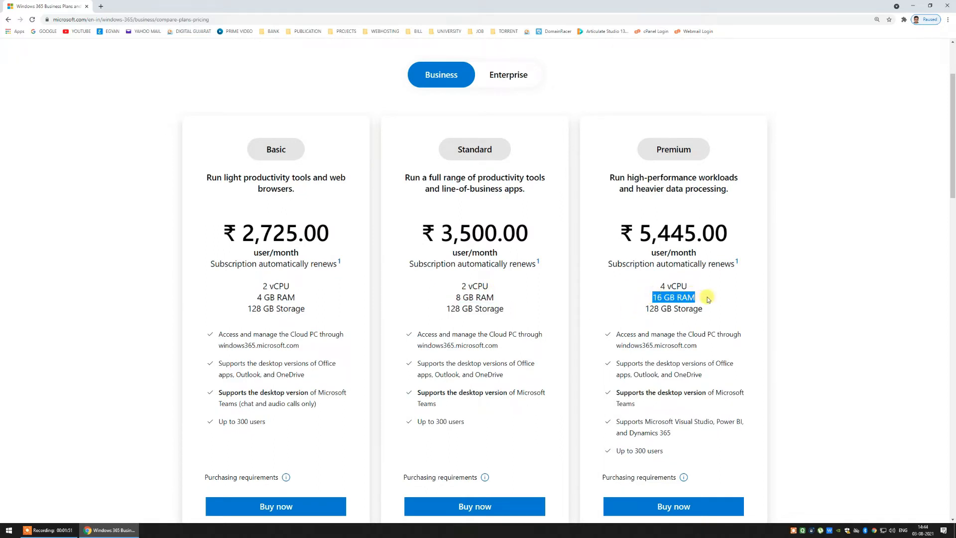
left_click_drag(639, 311, 711, 310)
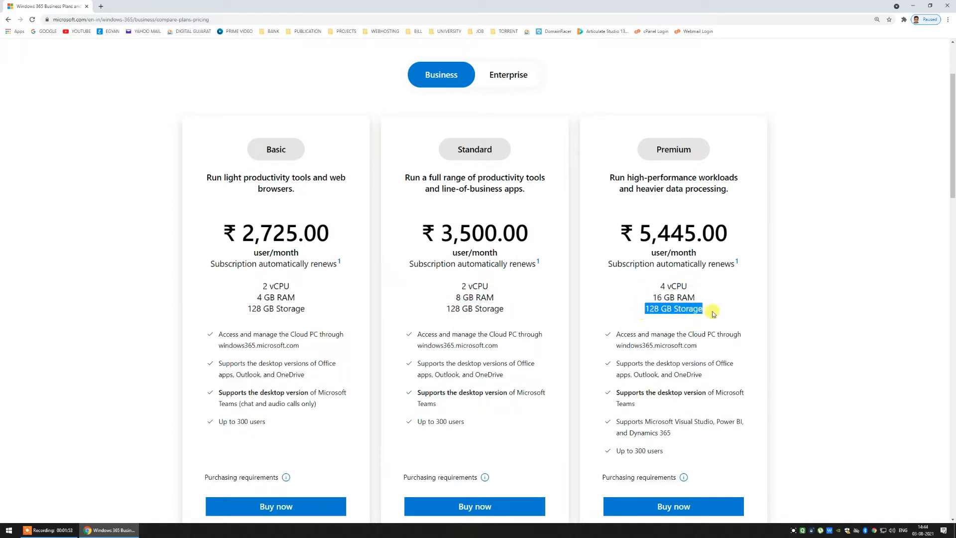
left_click(827, 264)
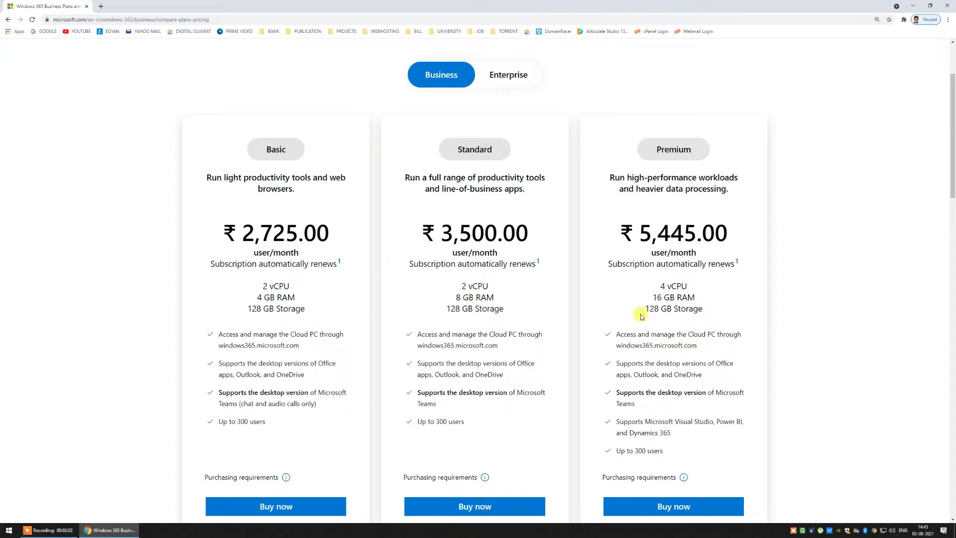
scroll(721, 306, "down", 4)
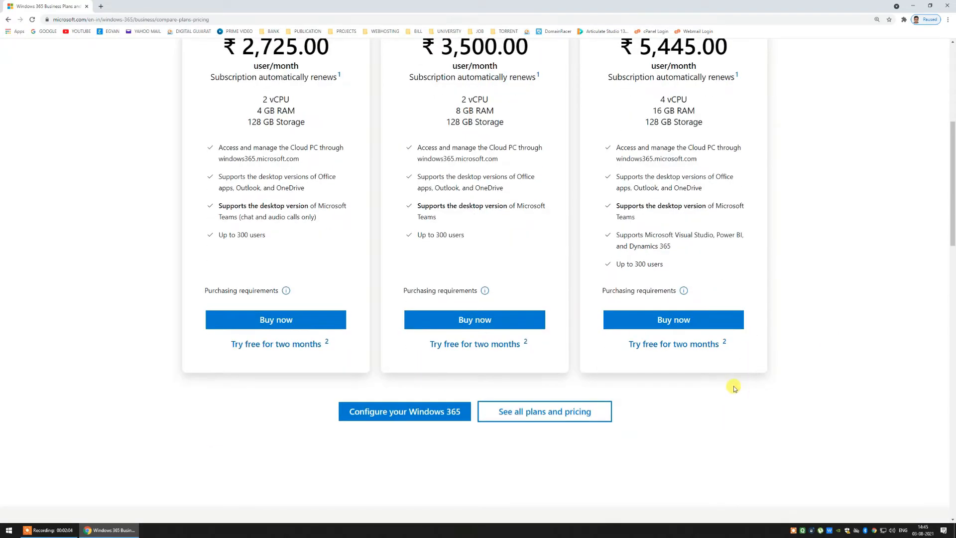
left_click(677, 349)
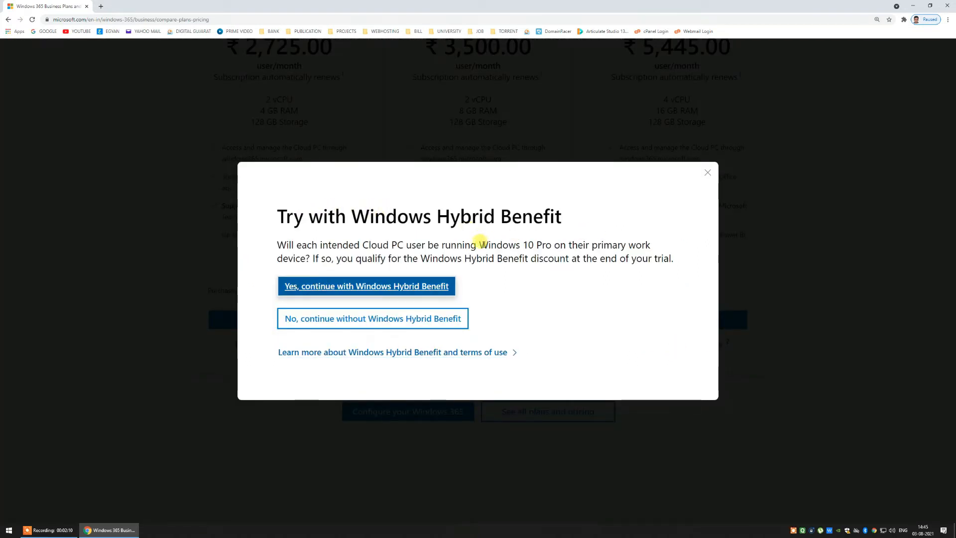
Verify the local PC runs Windows 10 Pro, then return to the Hybrid Benefit prompt.
left_click_drag(480, 244, 551, 245)
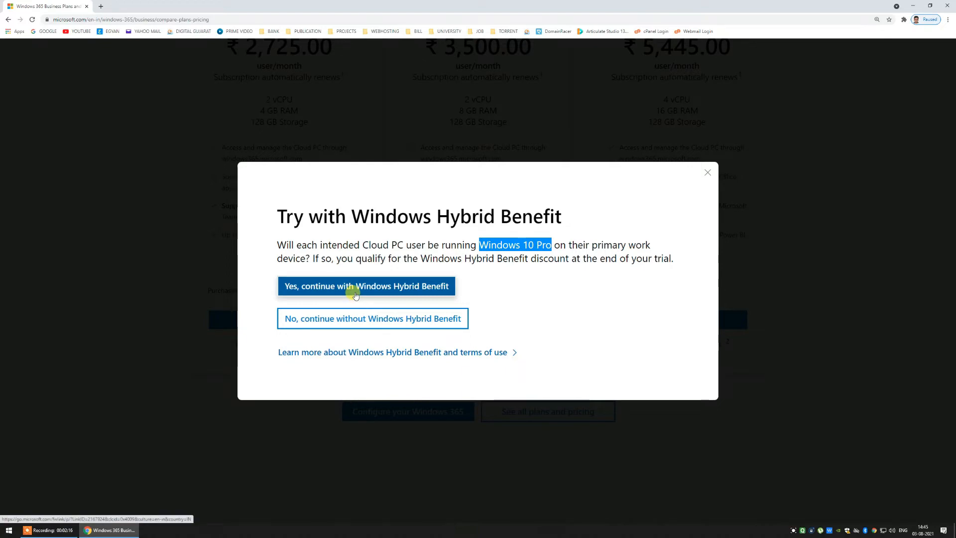
left_click(912, 6)
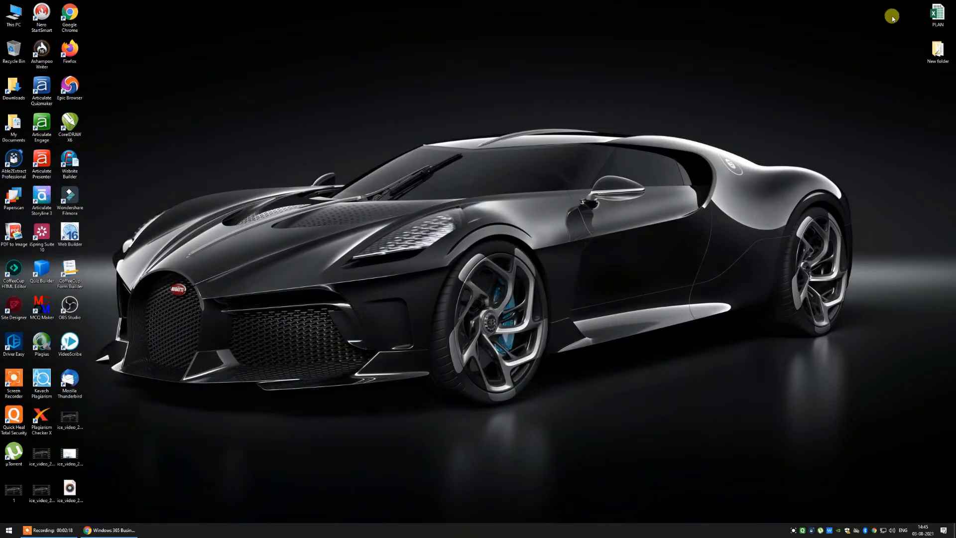
right_click(6, 8)
left_click(65, 96)
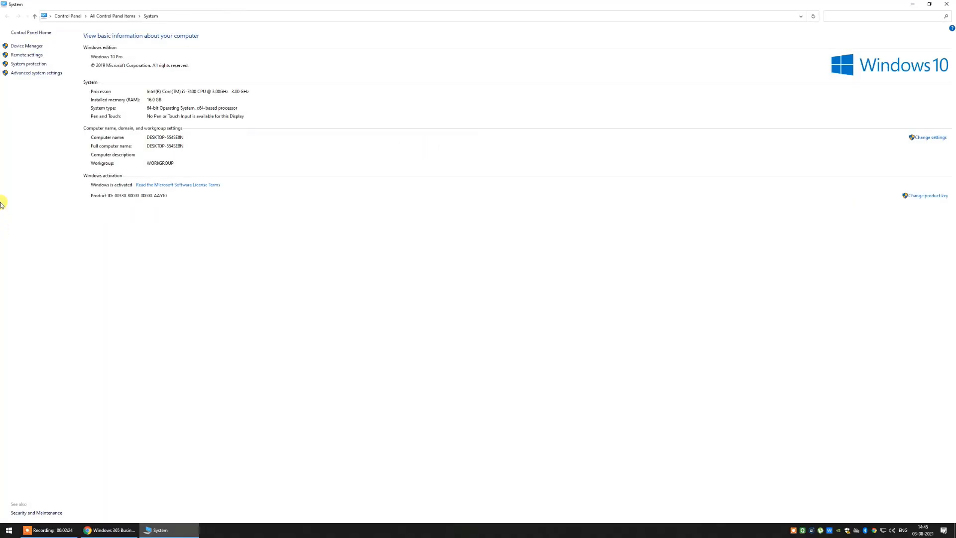
left_click(946, 4)
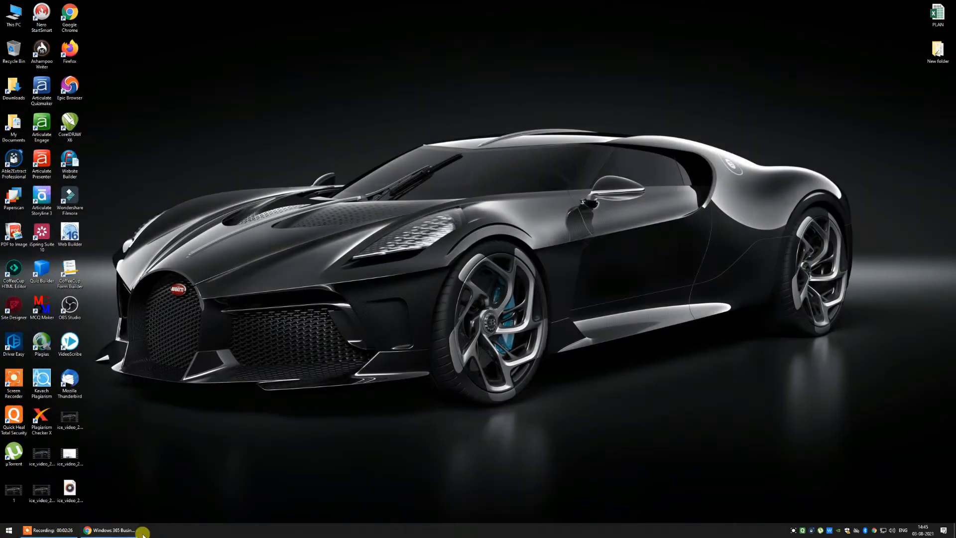
left_click(112, 529)
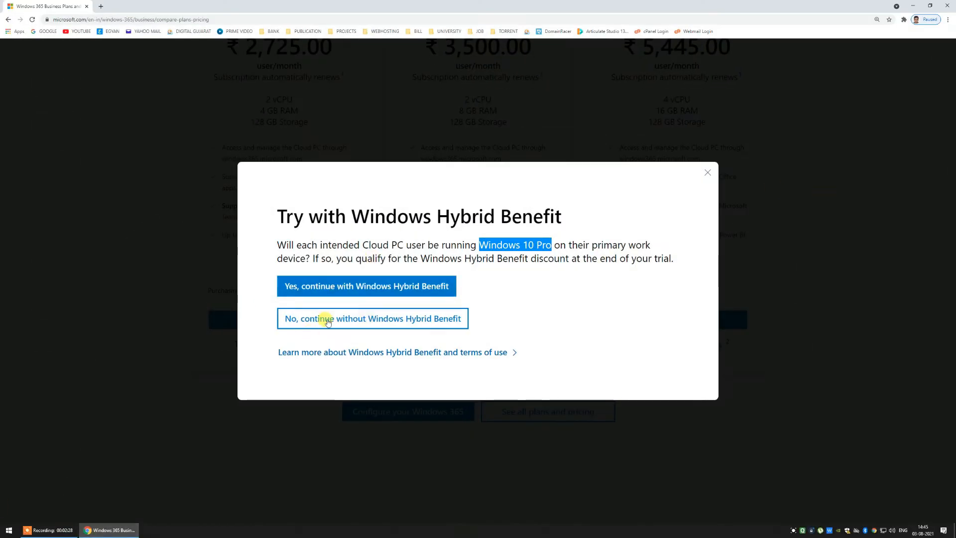
left_click(551, 312)
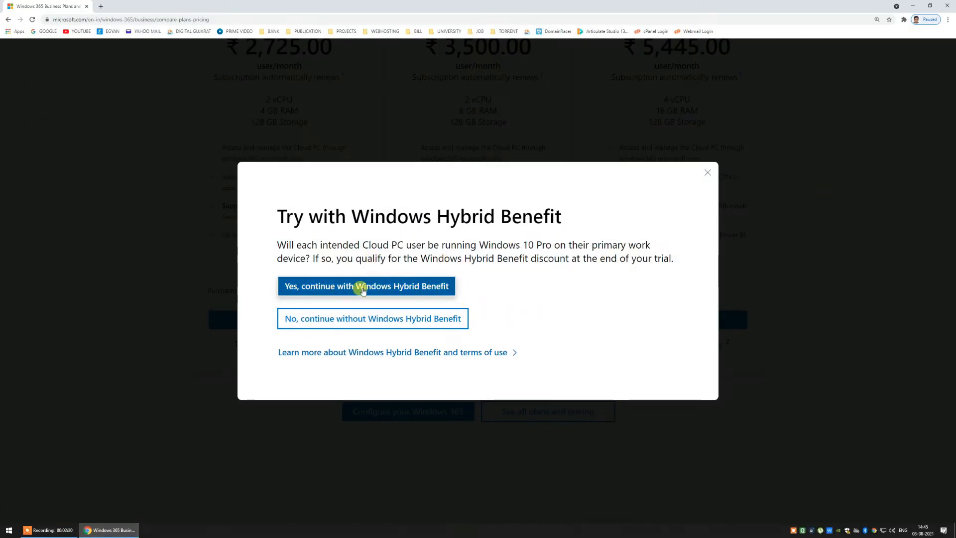
Accept the trial with Windows Hybrid Benefit and check the available Google accounts in a new tab.
left_click(329, 287)
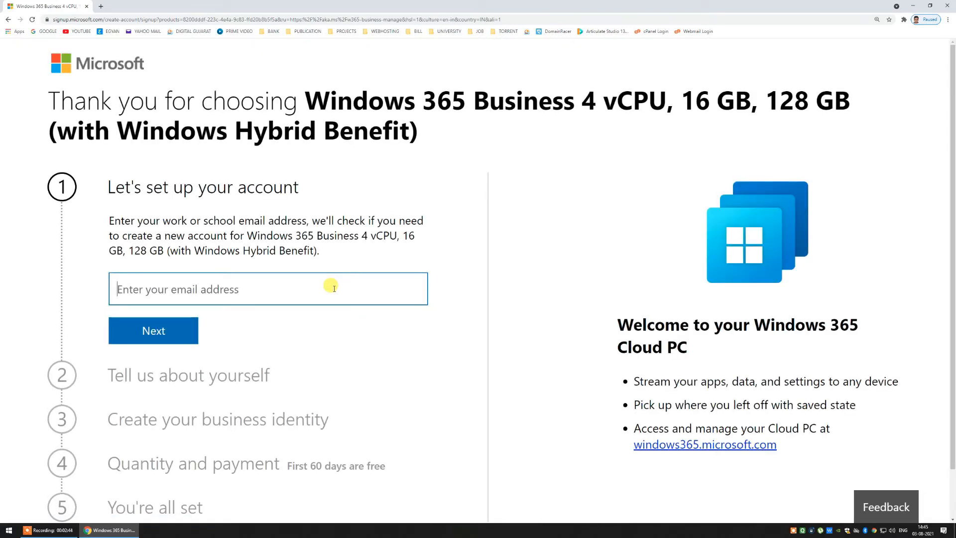
scroll(338, 275, "down", 1)
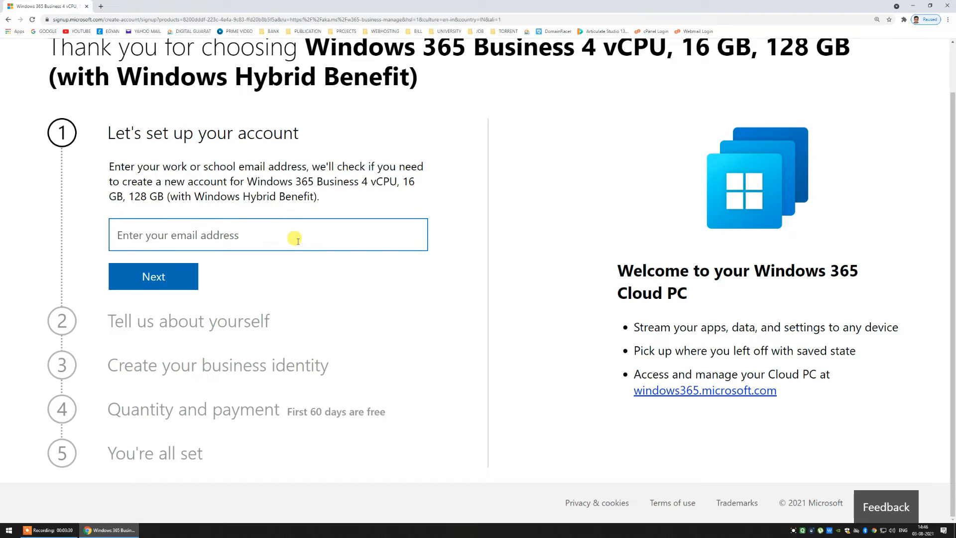
left_click(101, 6)
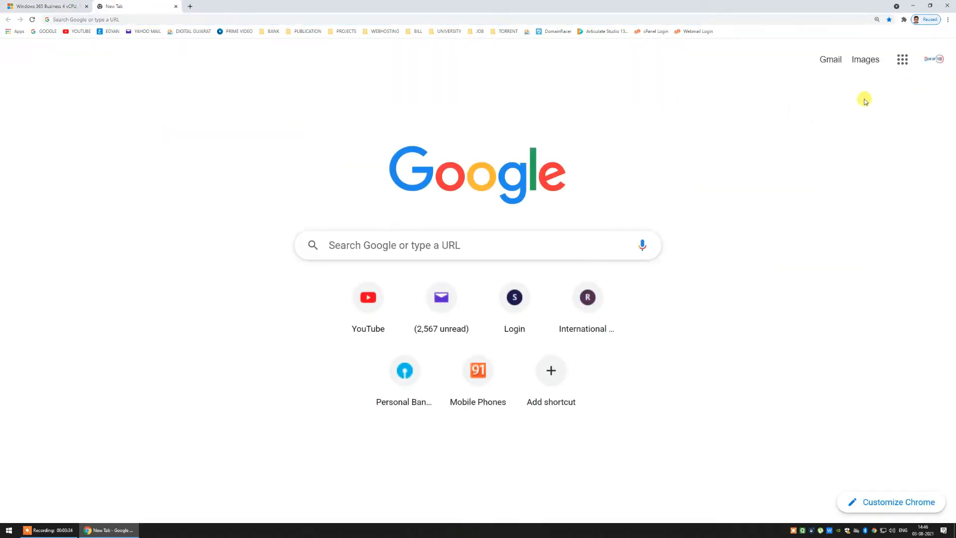
left_click(927, 69)
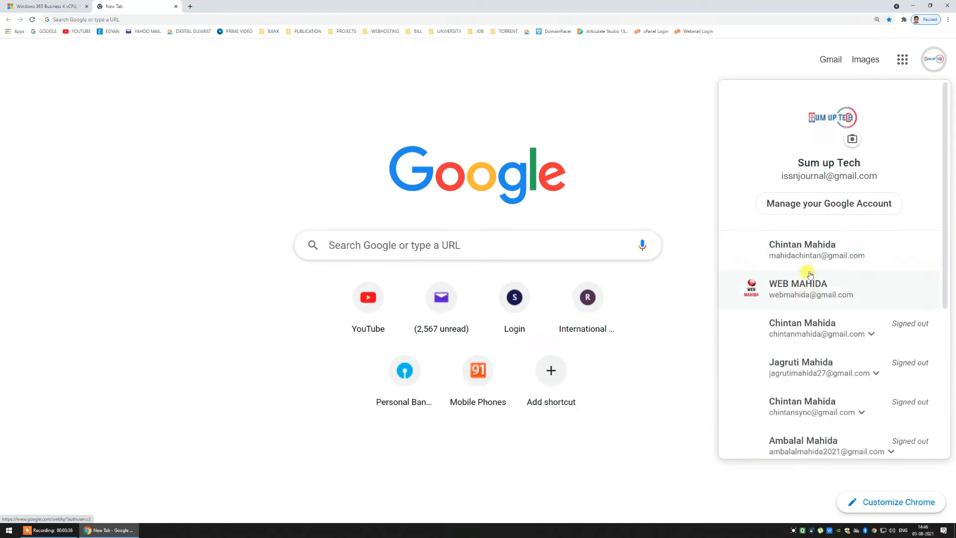
scroll(837, 305, "down", 2)
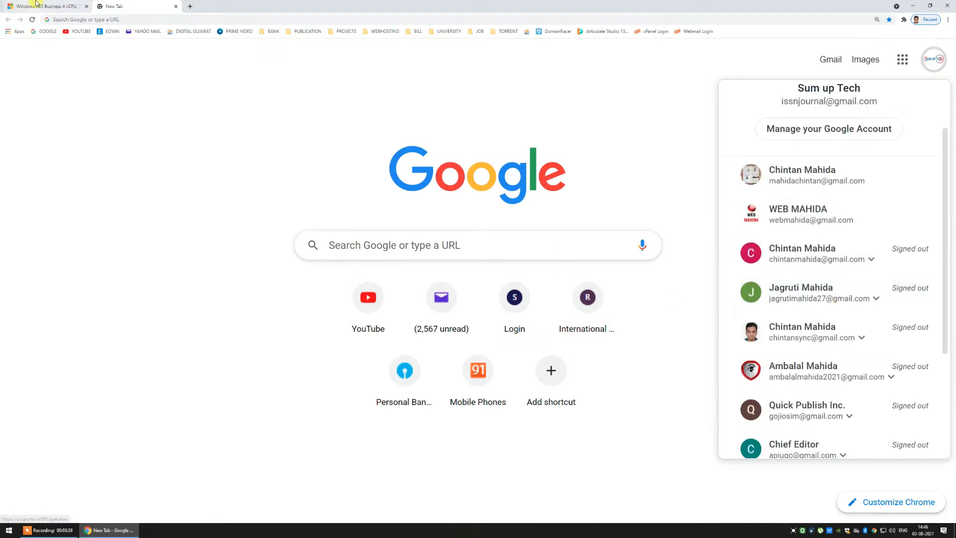
left_click(45, 6)
Enter the work email address on the signup page and submit it for checking.
left_click(172, 235)
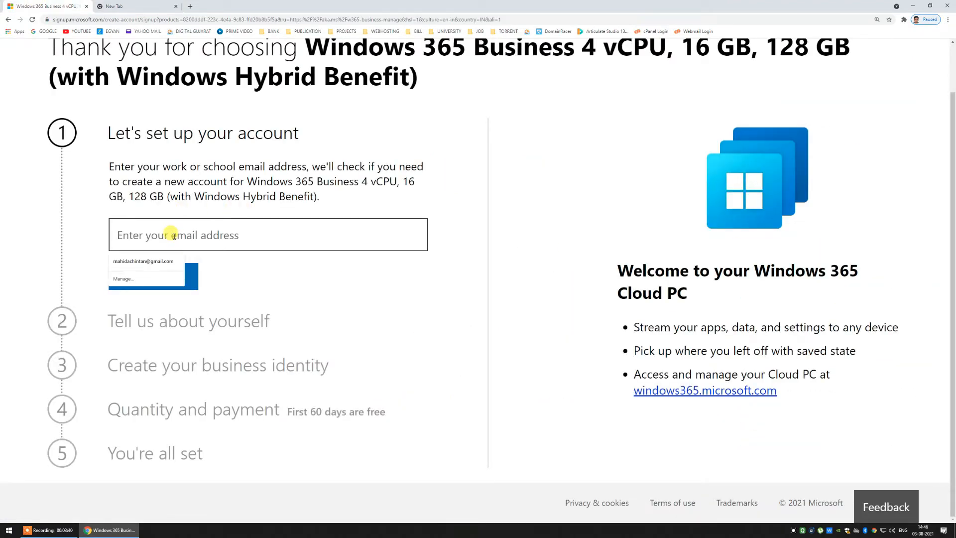
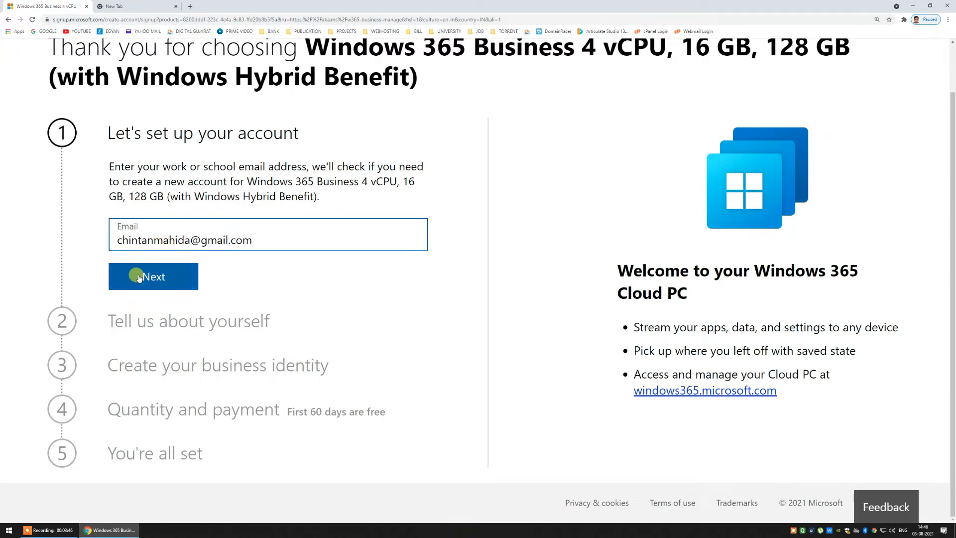
left_click(140, 275)
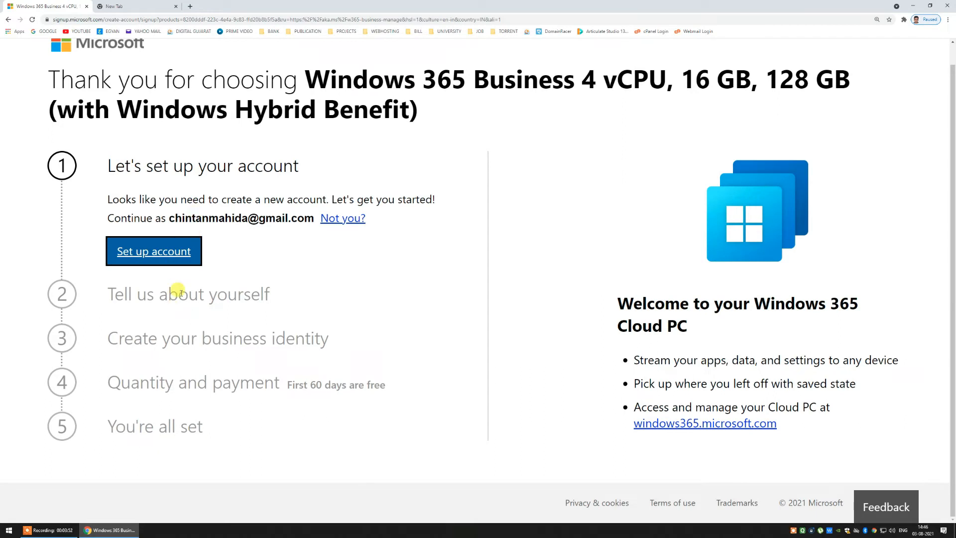
Start account setup and fill in the first, middle and last name and business phone number.
left_click(166, 254)
left_click(169, 251)
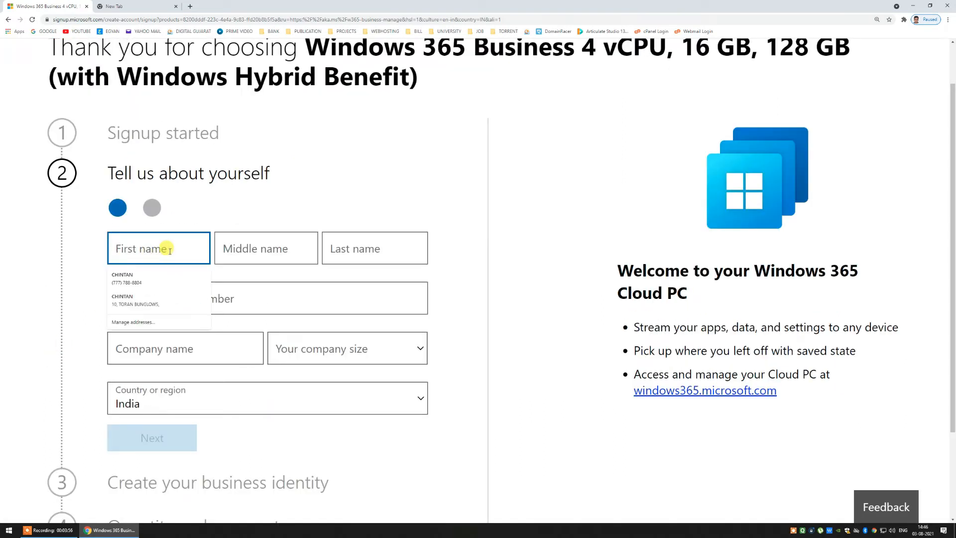
key("Tab")
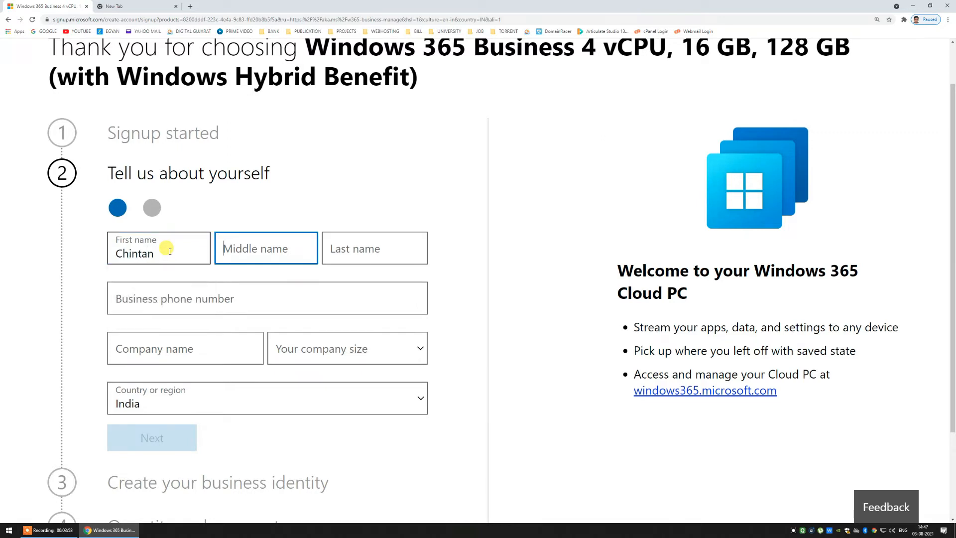
key("Tab")
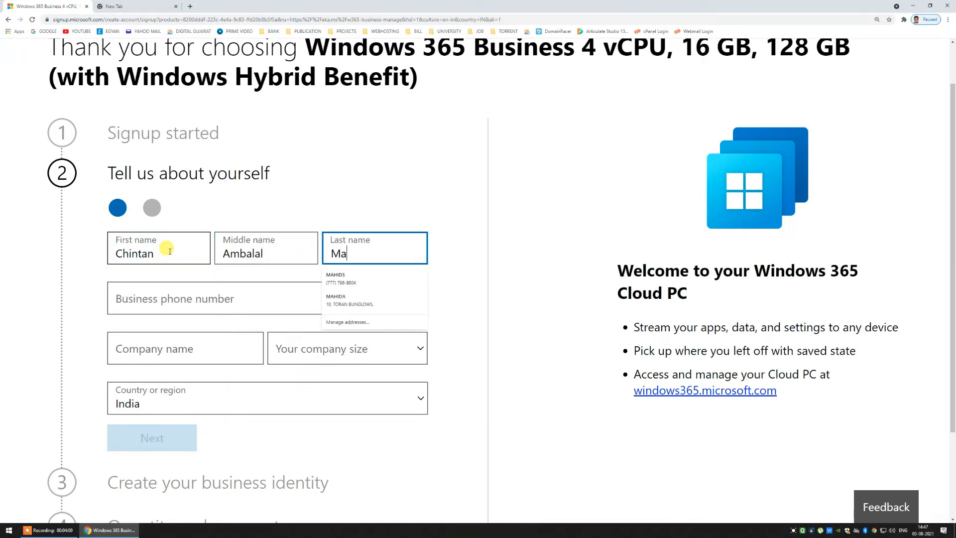
key("Tab")
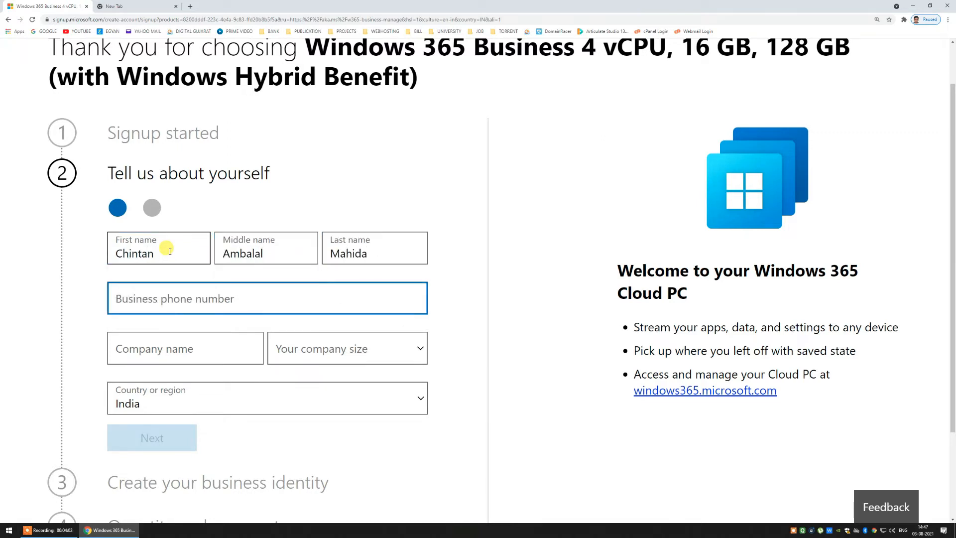
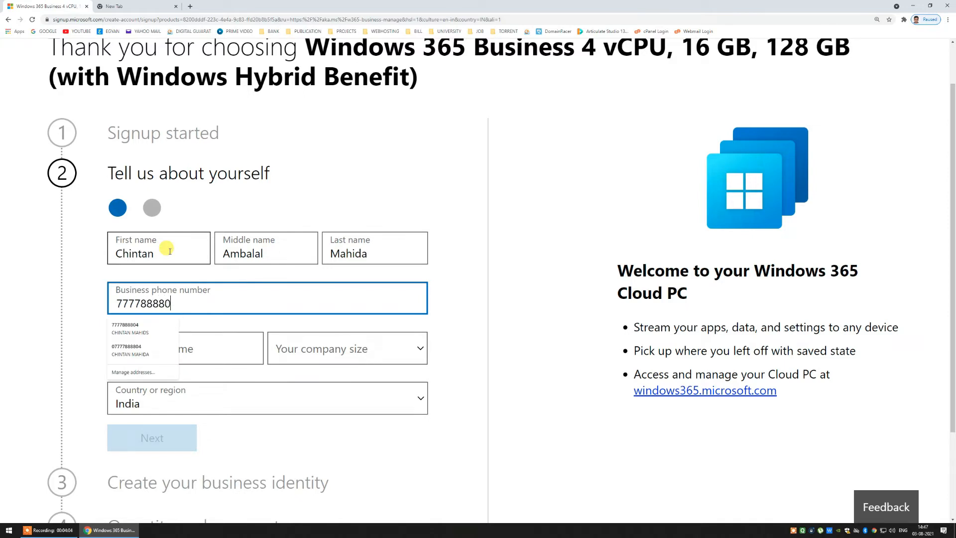
Enter company Anklav College, size 10-24 people, country India, and submit the details.
key("Tab")
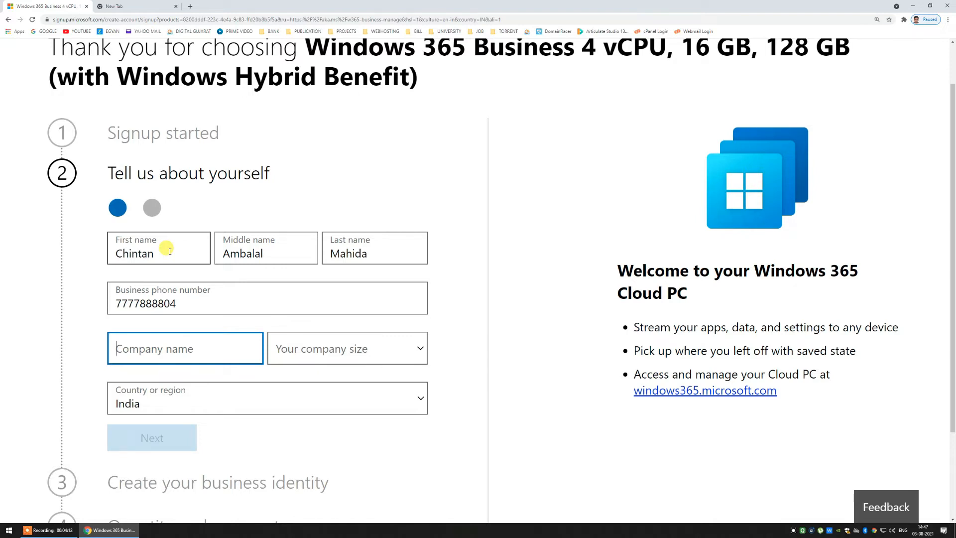
type("Anklav")
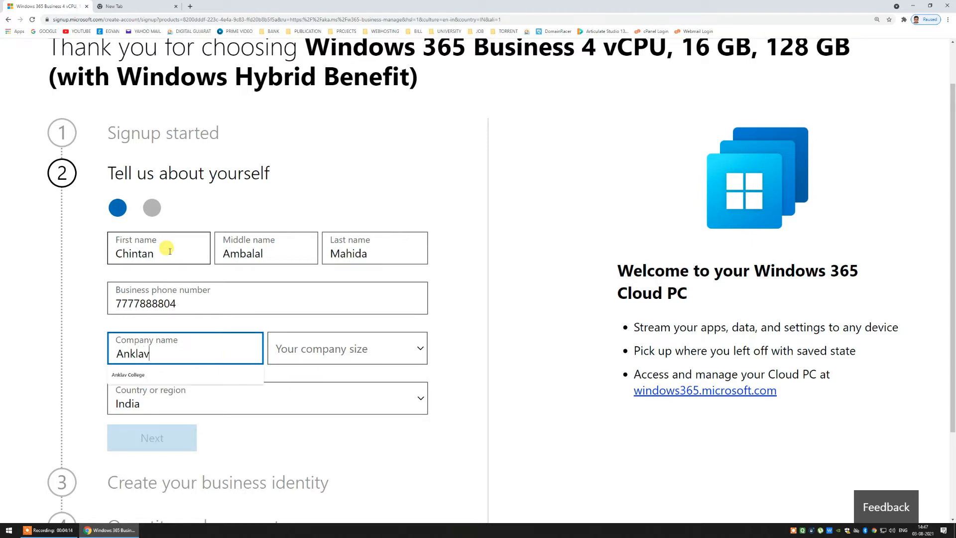
type(" College")
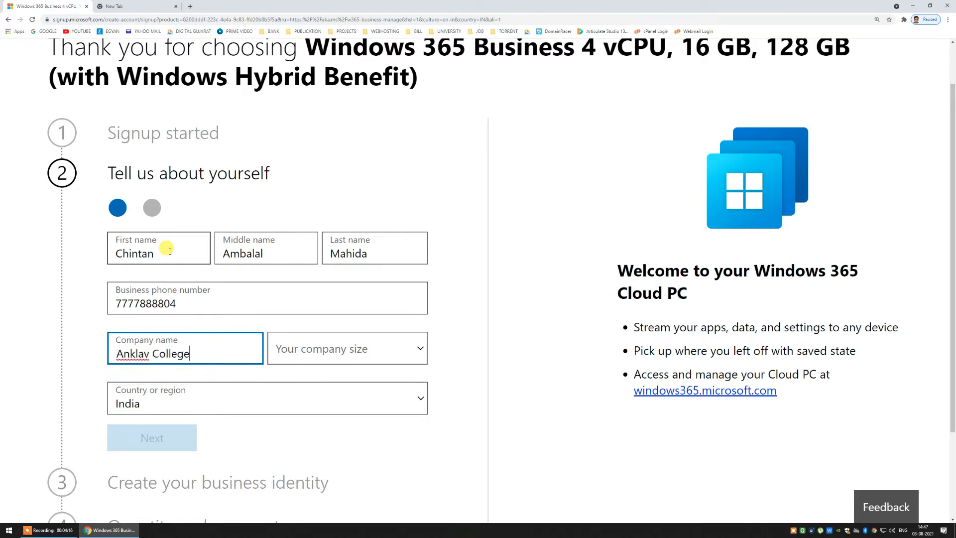
left_click(19, 386)
left_click(288, 358)
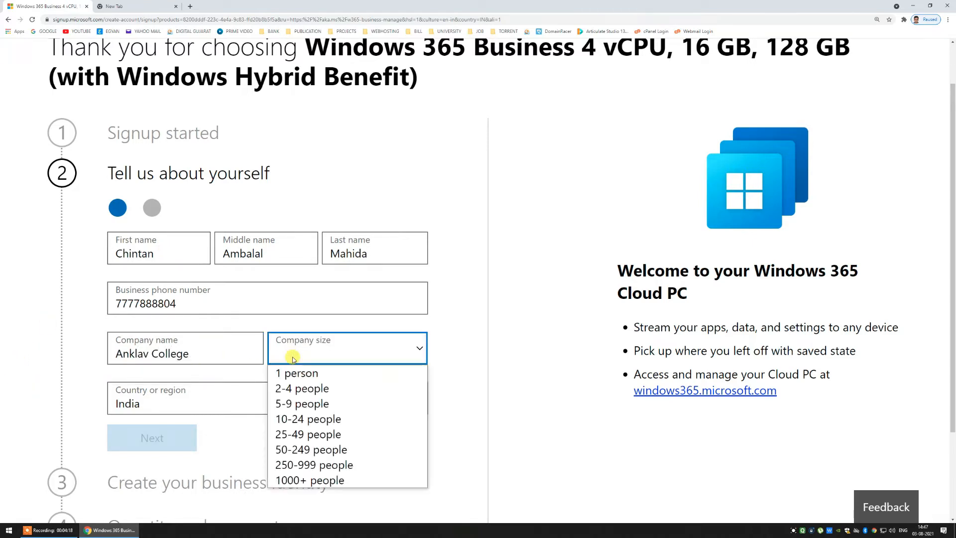
left_click(297, 418)
left_click(242, 406)
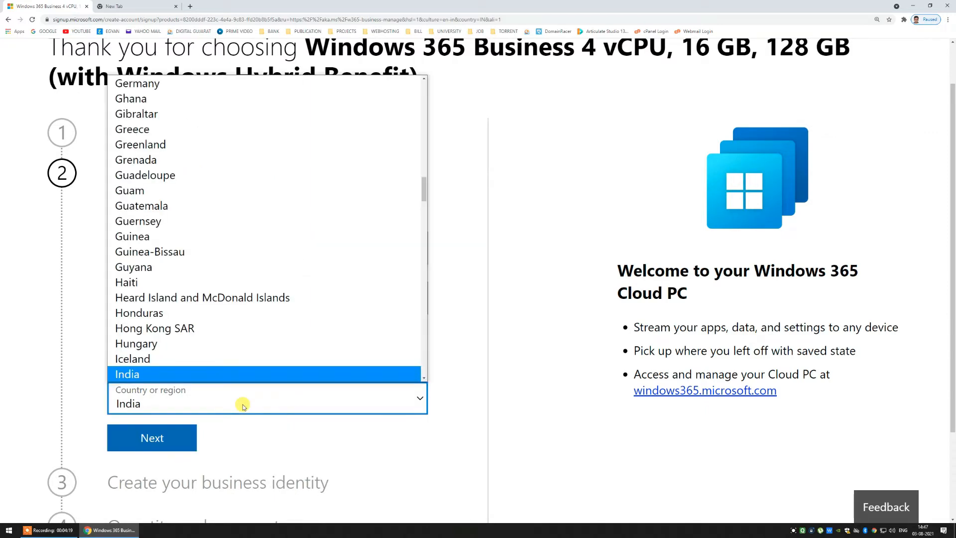
left_click(244, 404)
left_click(150, 438)
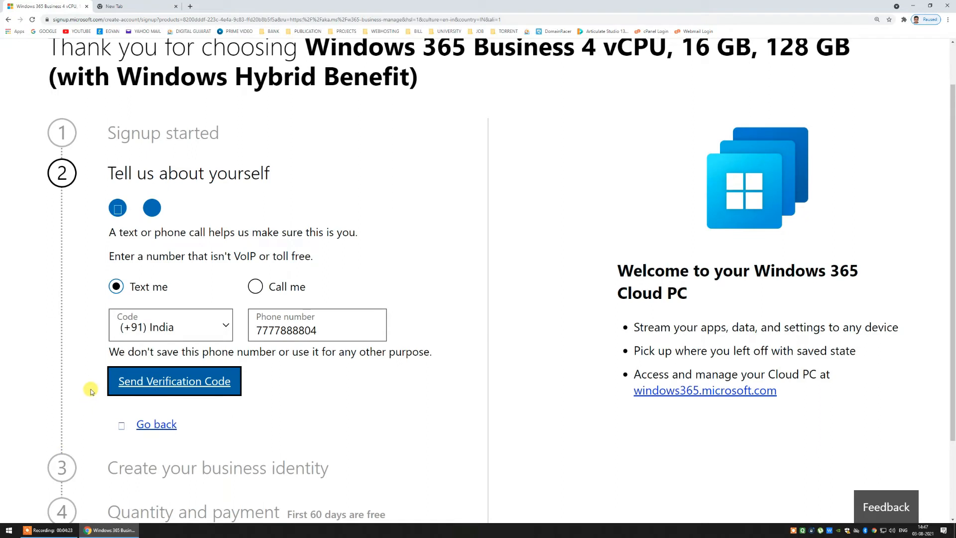
Send a verification code by text, enter the received code and verify the phone number.
scroll(89, 391, "down", 1)
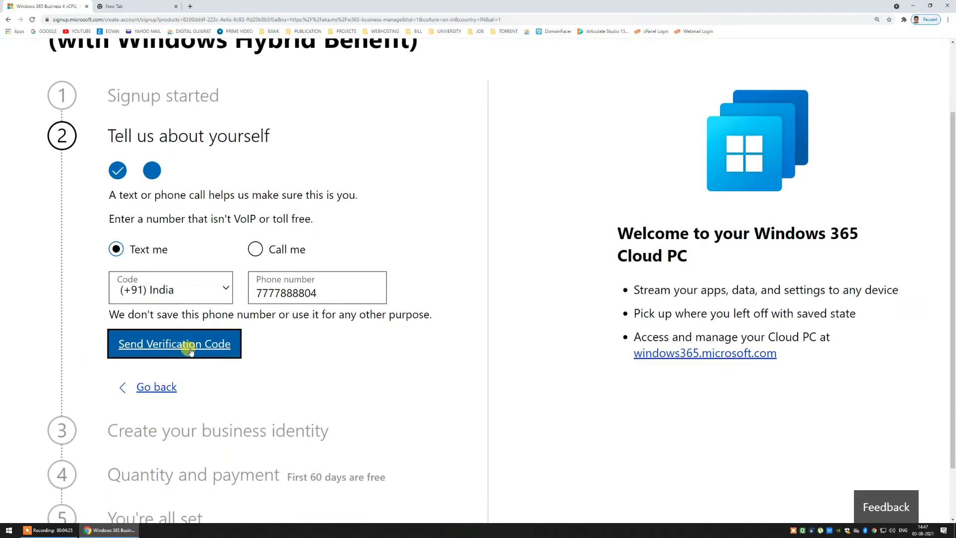
left_click(190, 350)
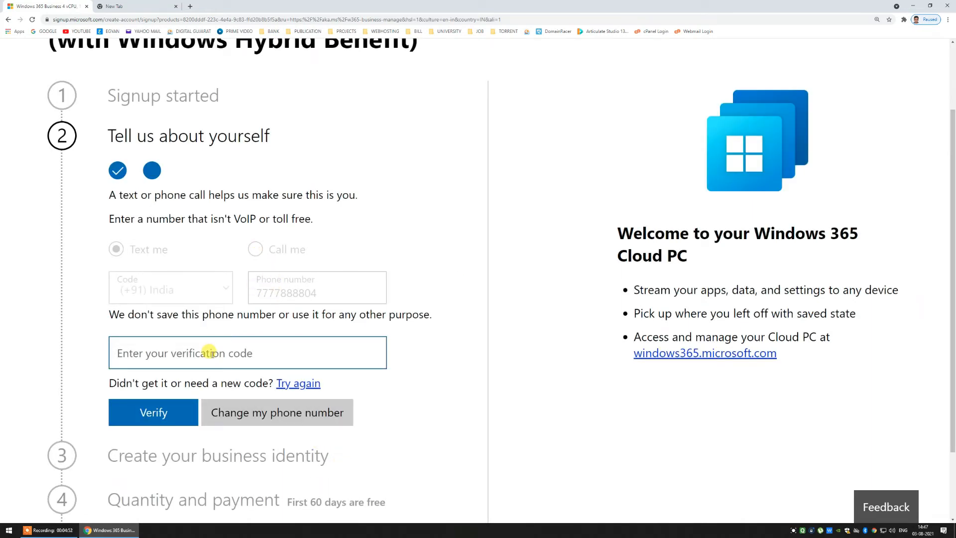
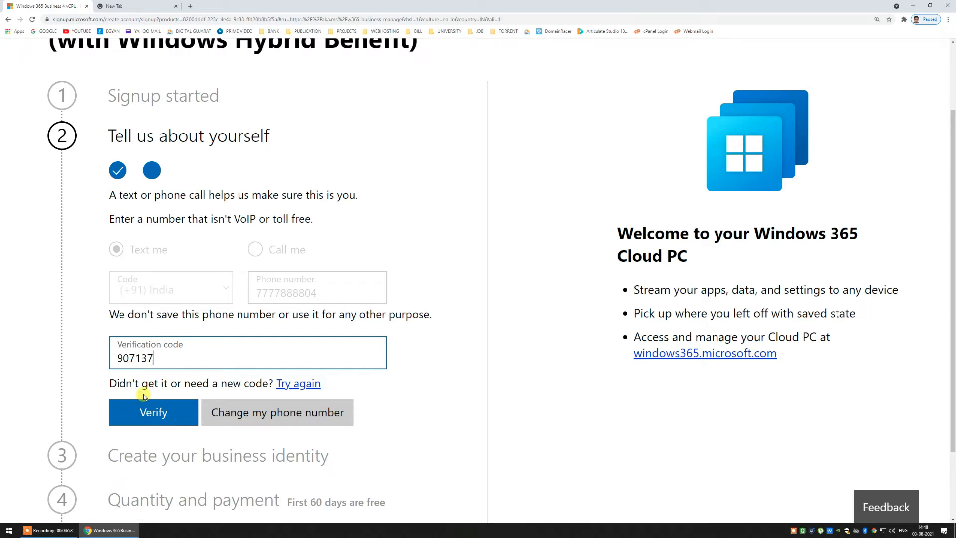
left_click(148, 412)
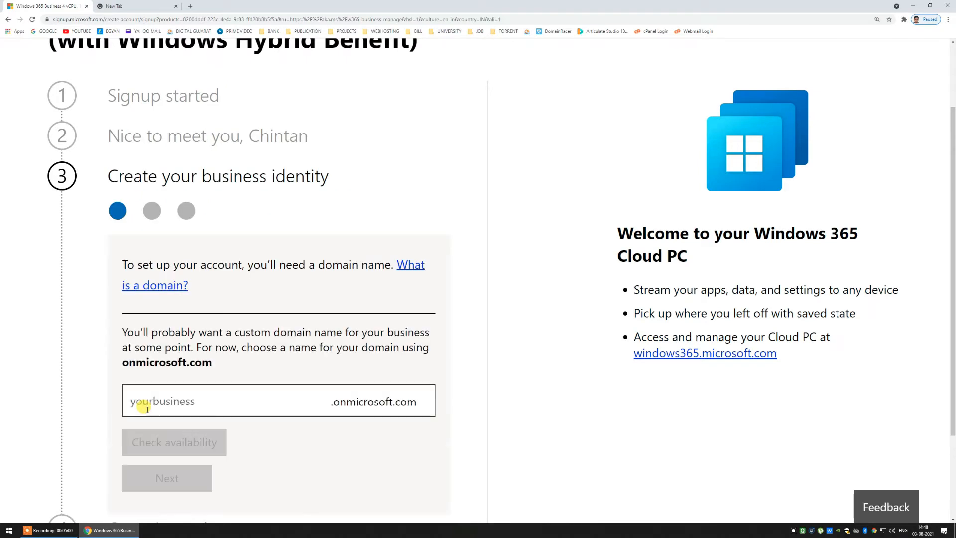
Replace the domain name with collegeanklav and confirm collegeanklav.onmicrosoft.com is available.
left_click(184, 407)
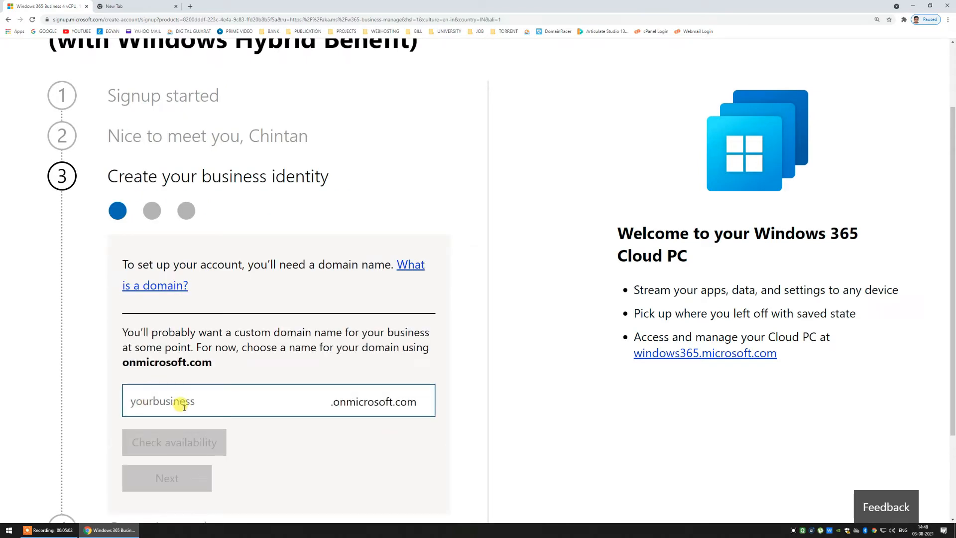
scroll(213, 371, "down", 2)
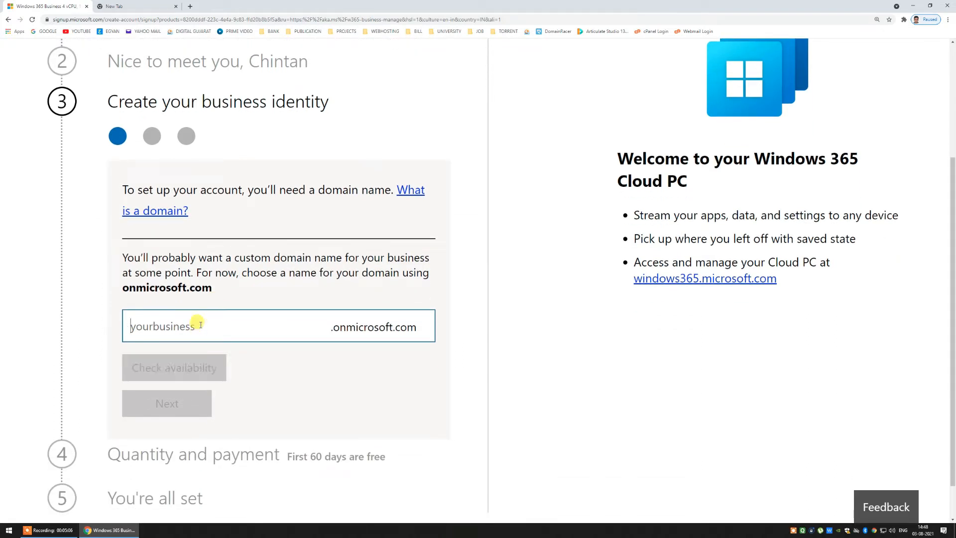
type("anklav")
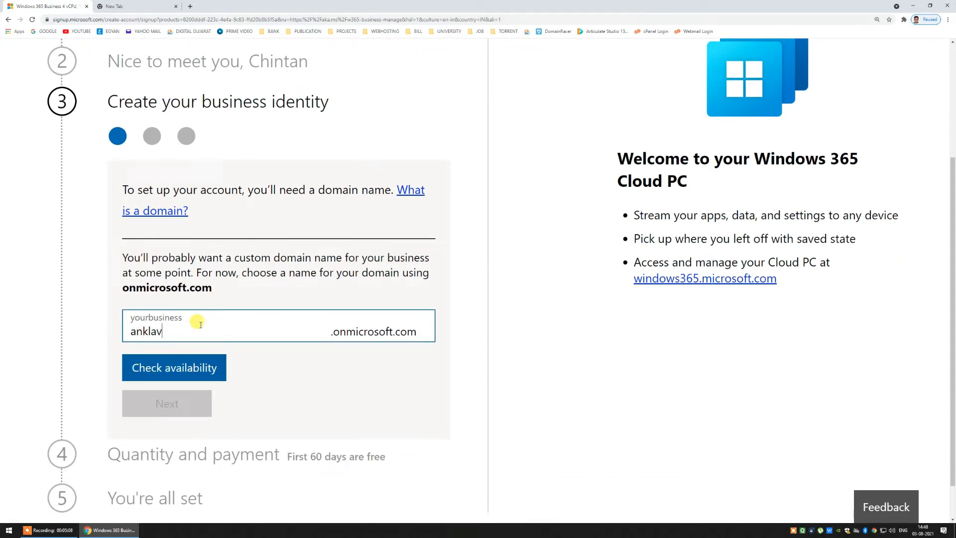
type("college")
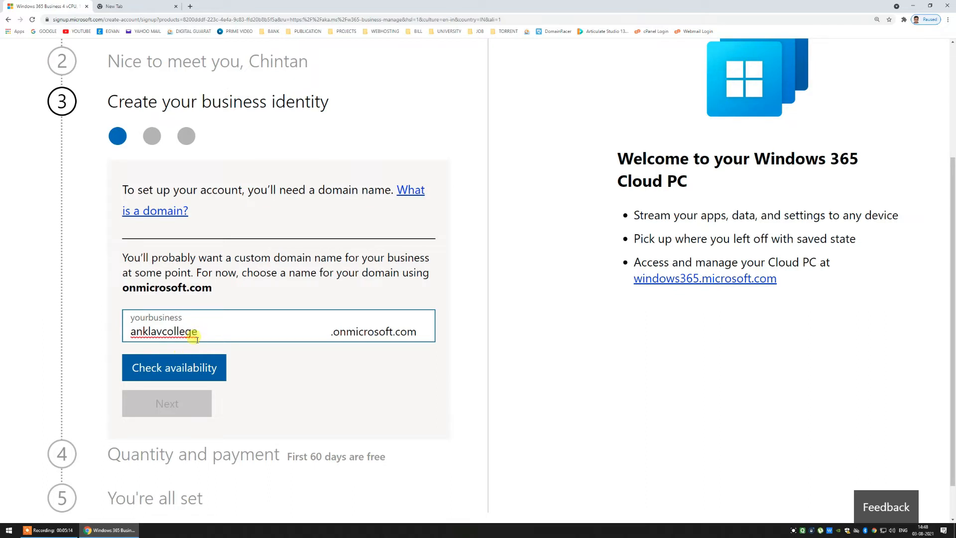
left_click_drag(197, 339, 100, 338)
key("BackSpace")
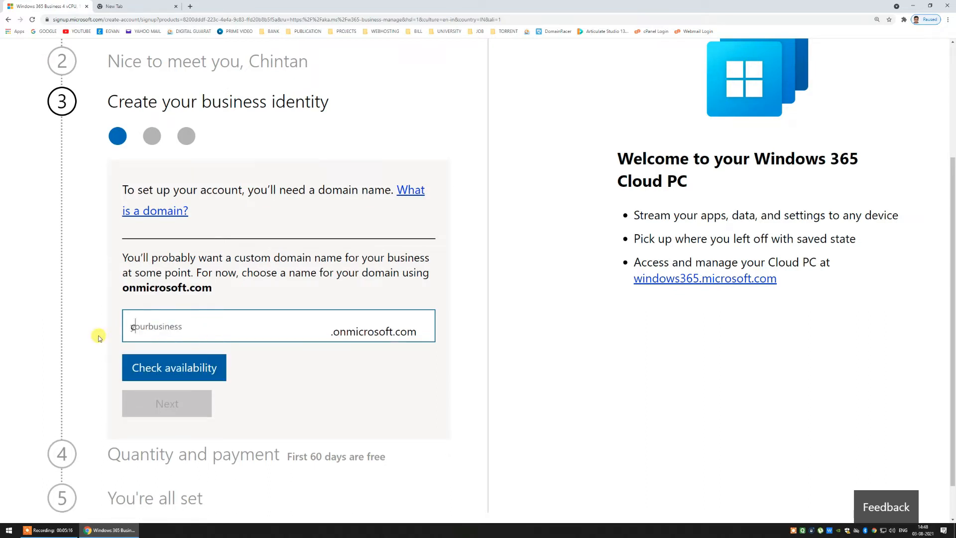
type("collegeanklav")
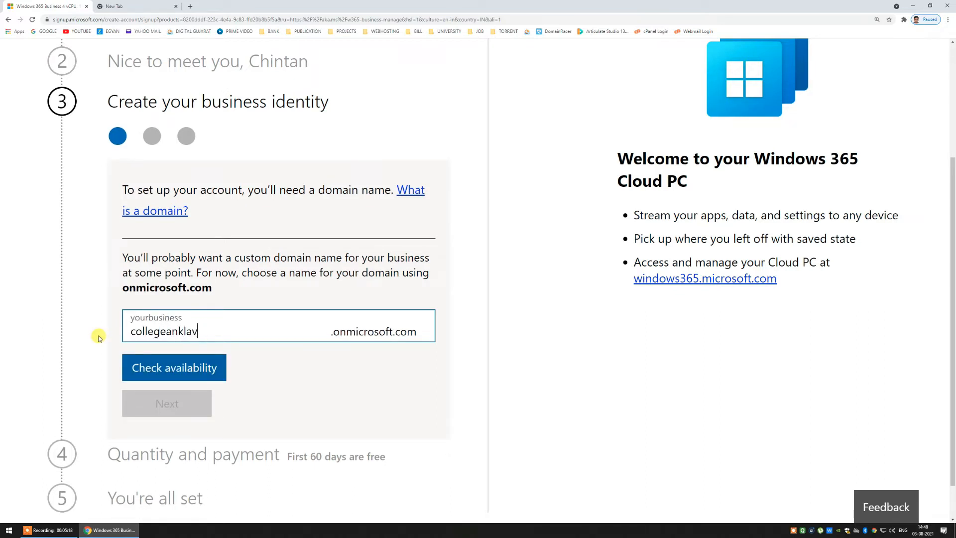
left_click(182, 364)
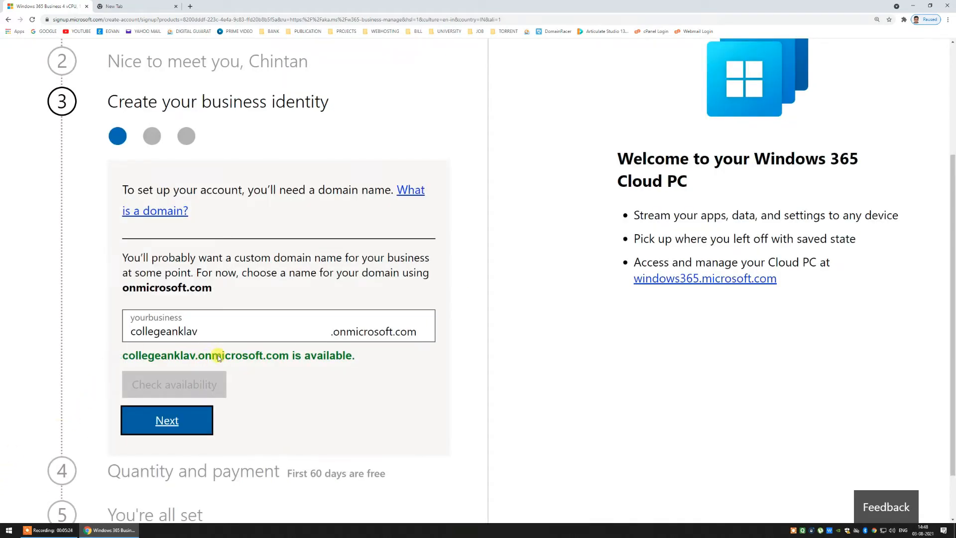
left_click(126, 358)
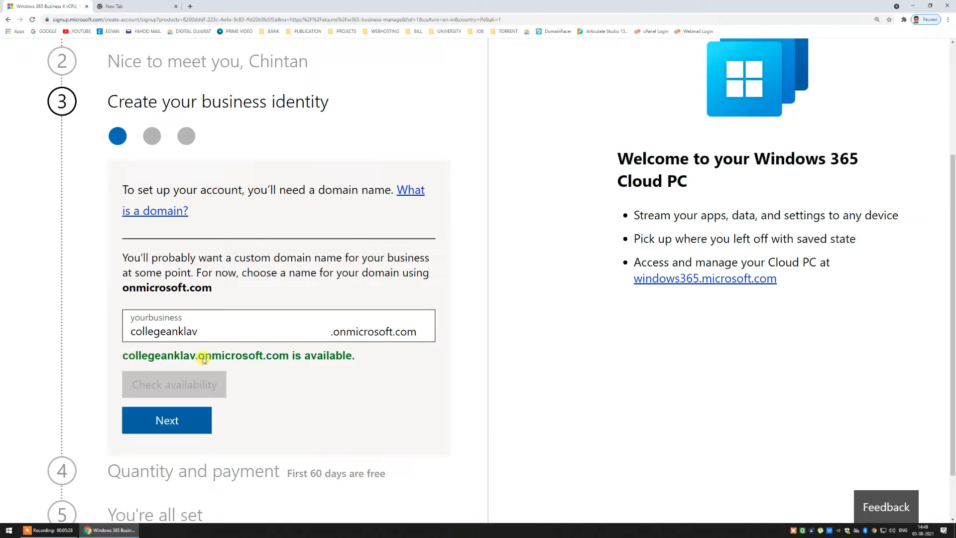
Enter the new user ID, then type the account password and confirm it.
left_click(166, 420)
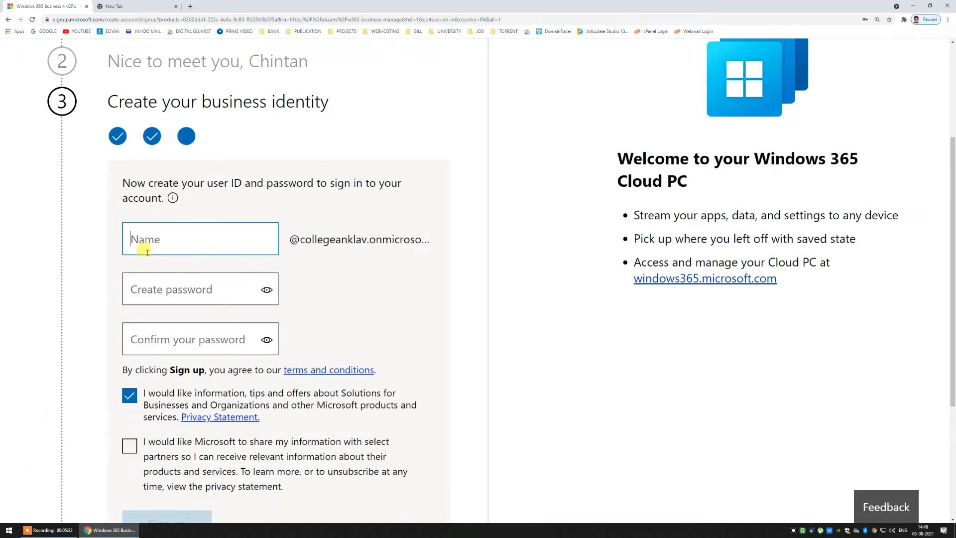
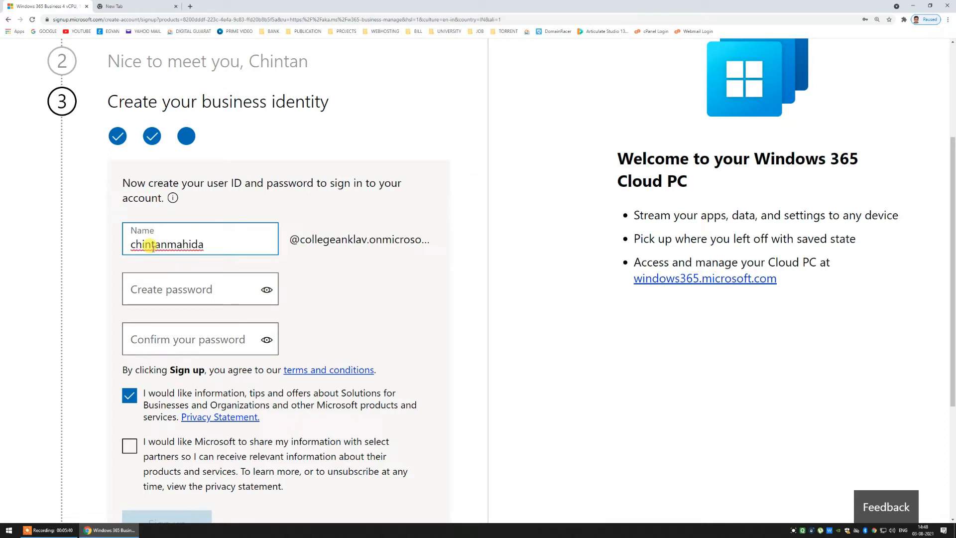
key("Tab")
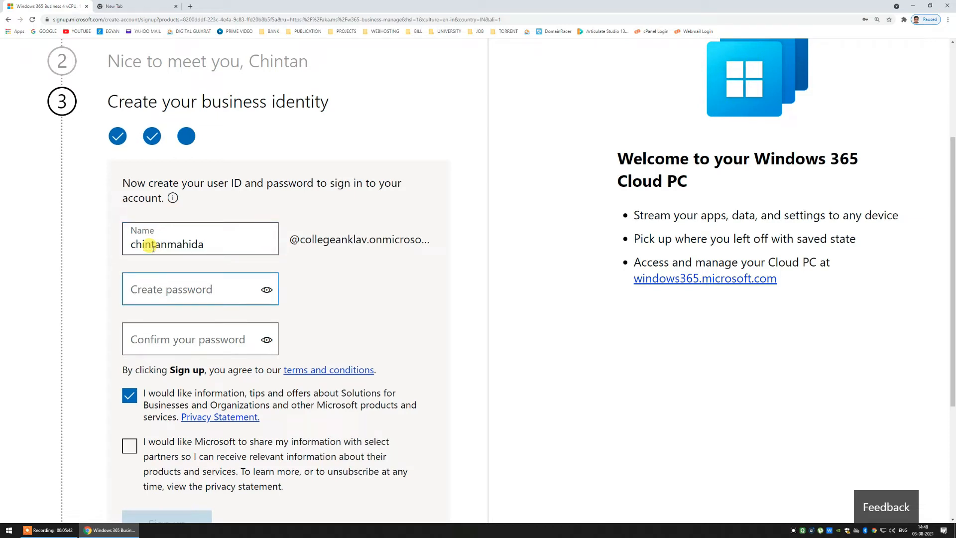
type("•••••••••")
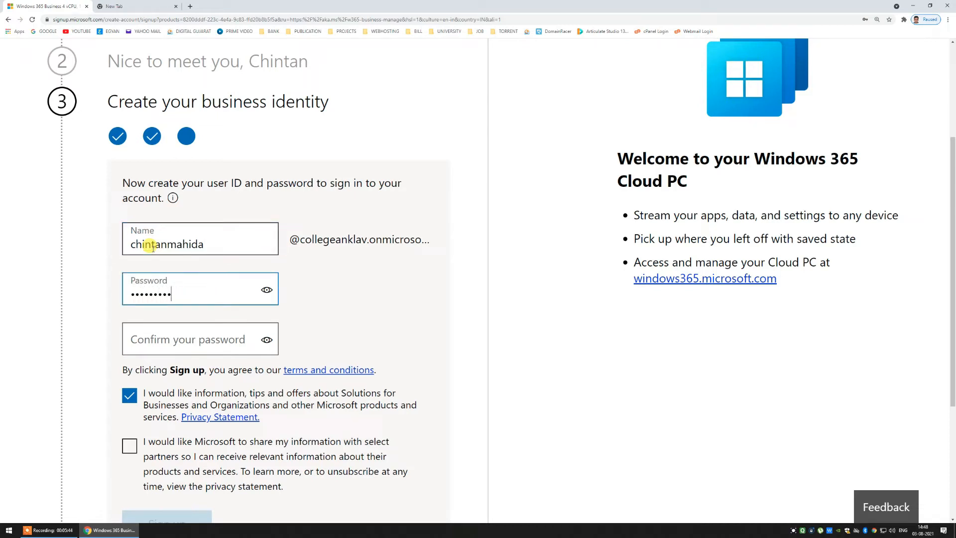
type("•")
key("Tab")
key("Tab")
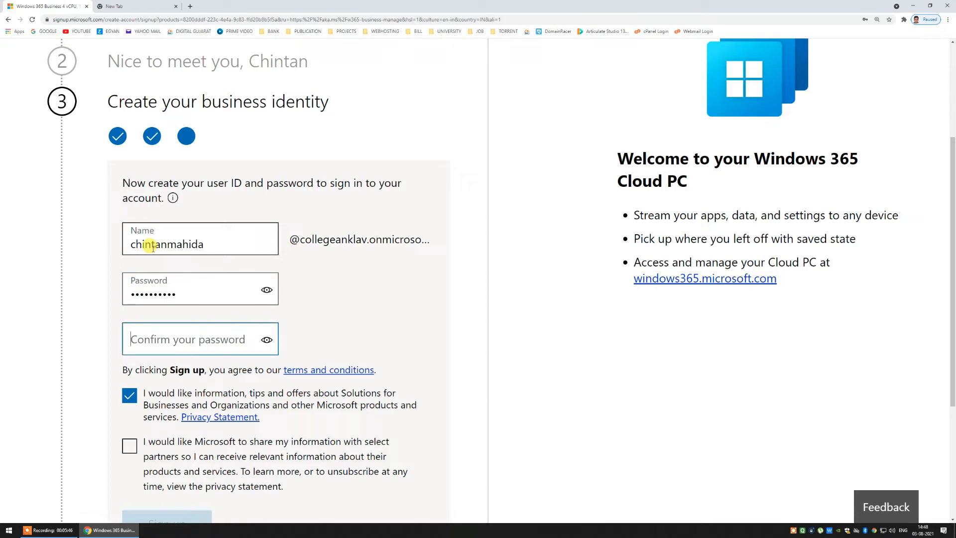
type("•••••••••")
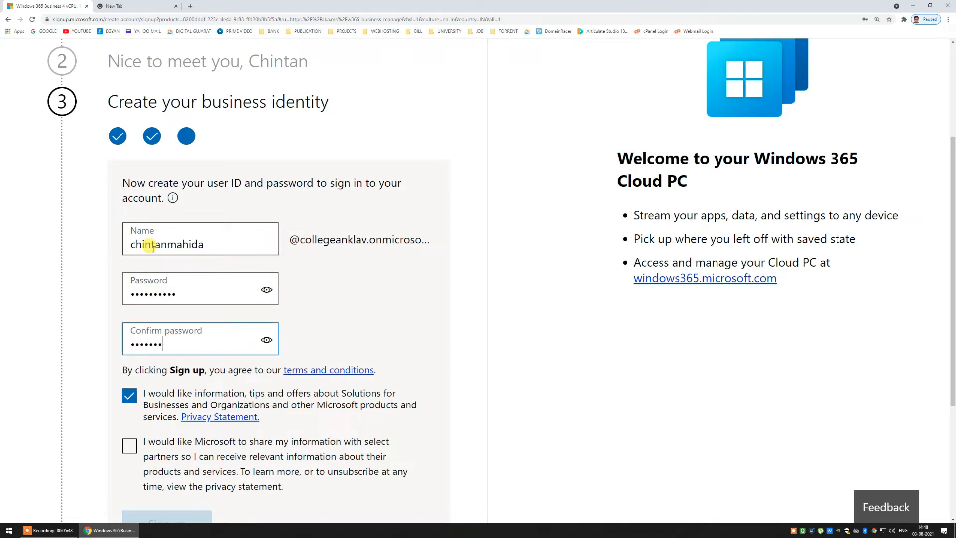
type("•")
Opt in to sharing information with partners and submit the signup form.
scroll(152, 247, "down", 2)
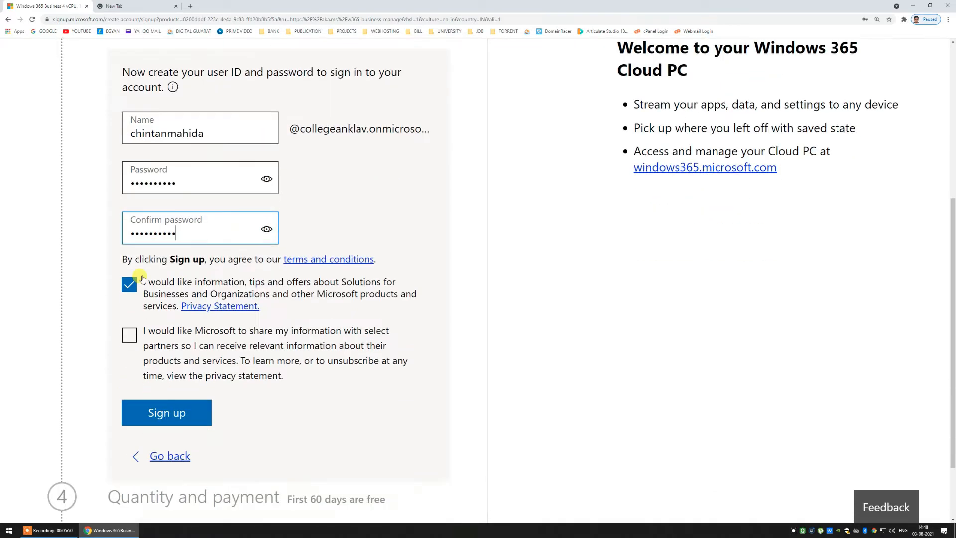
left_click(129, 333)
left_click(142, 405)
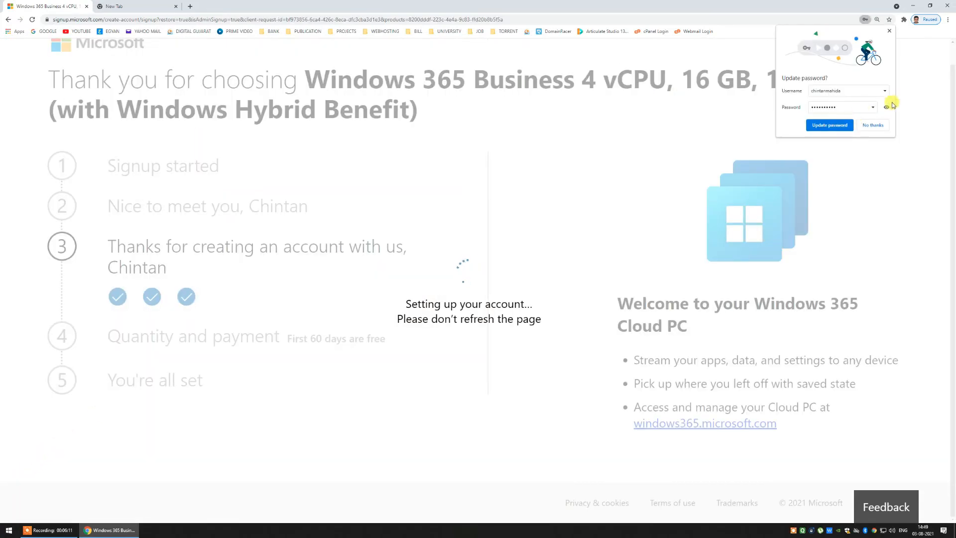
Decline the browser's password update and review the ₹5,135.00 monthly subtotal, ₹0.00 due today.
left_click(887, 106)
left_click(866, 127)
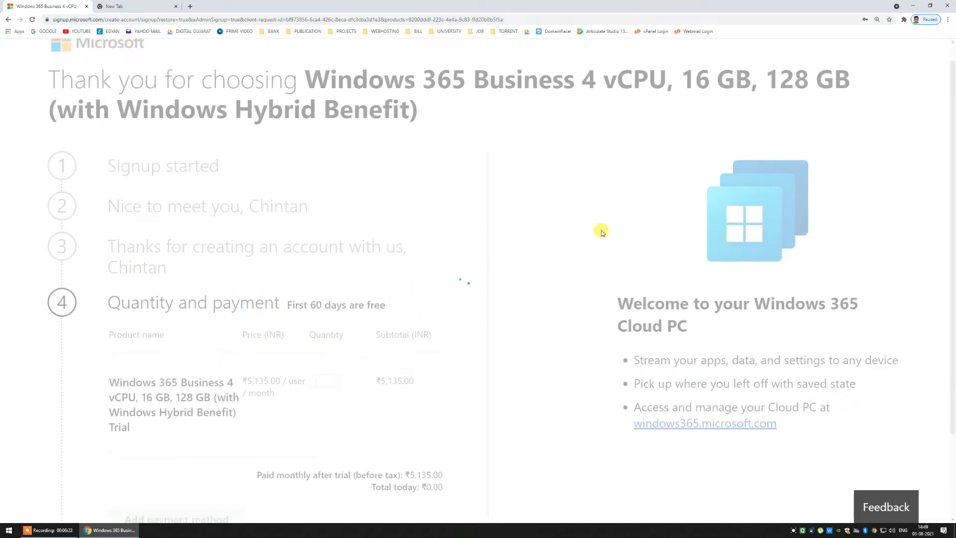
scroll(255, 283, "down", 2)
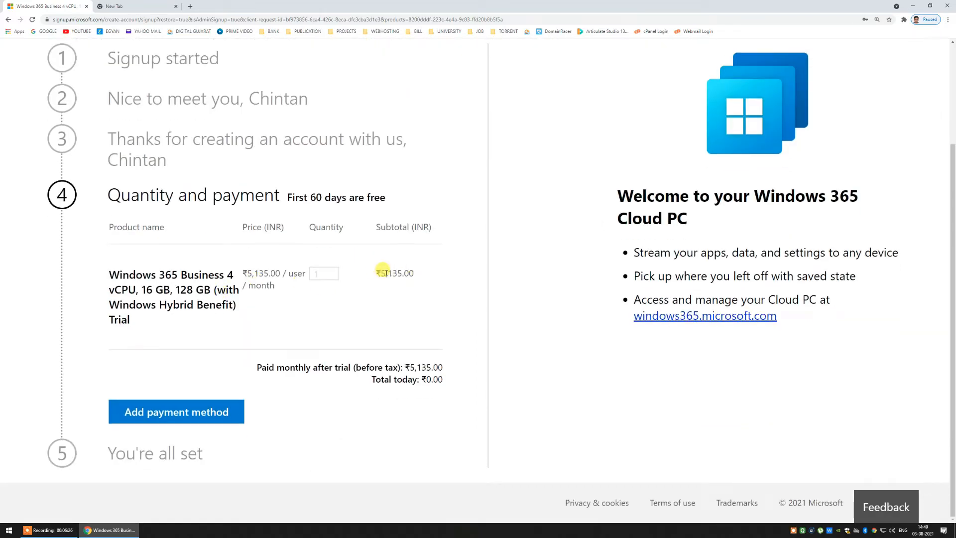
left_click_drag(380, 271, 424, 276)
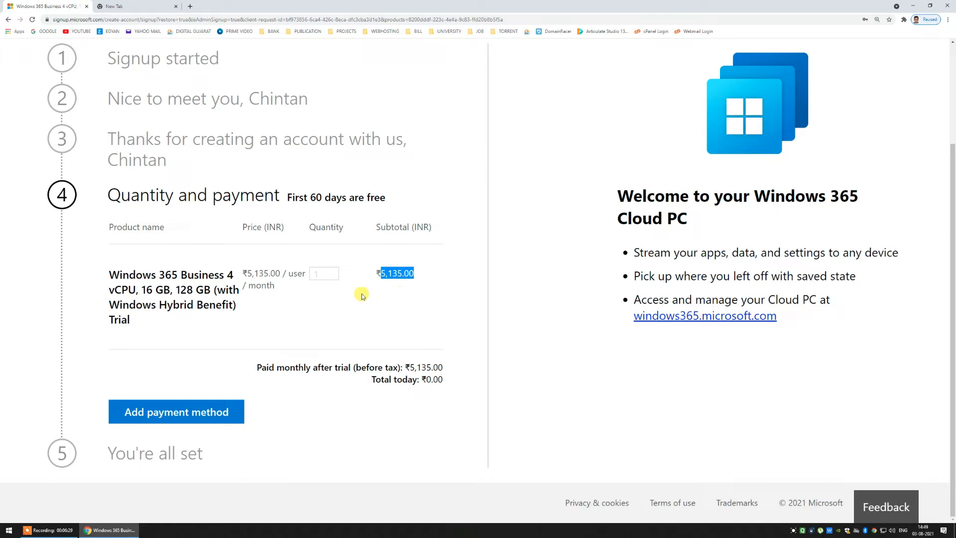
left_click_drag(387, 271, 363, 306)
left_click(364, 310)
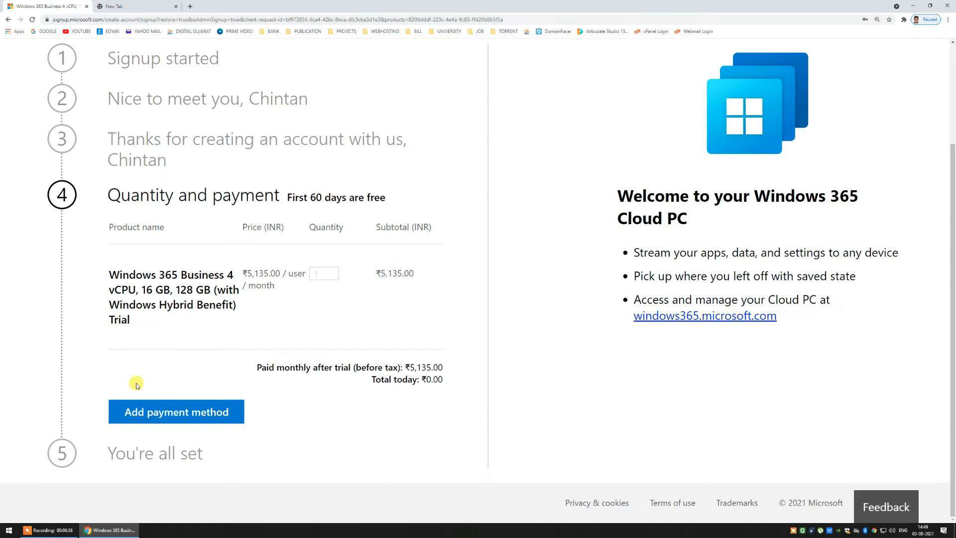
Add a card payment method with card number, expiry, cardholder name and billing address including state.
left_click(180, 411)
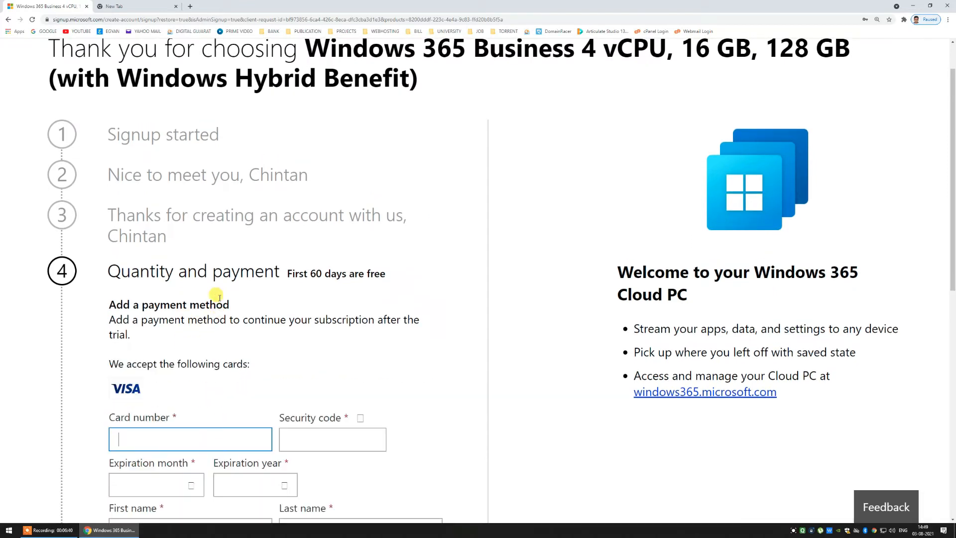
left_click(142, 441)
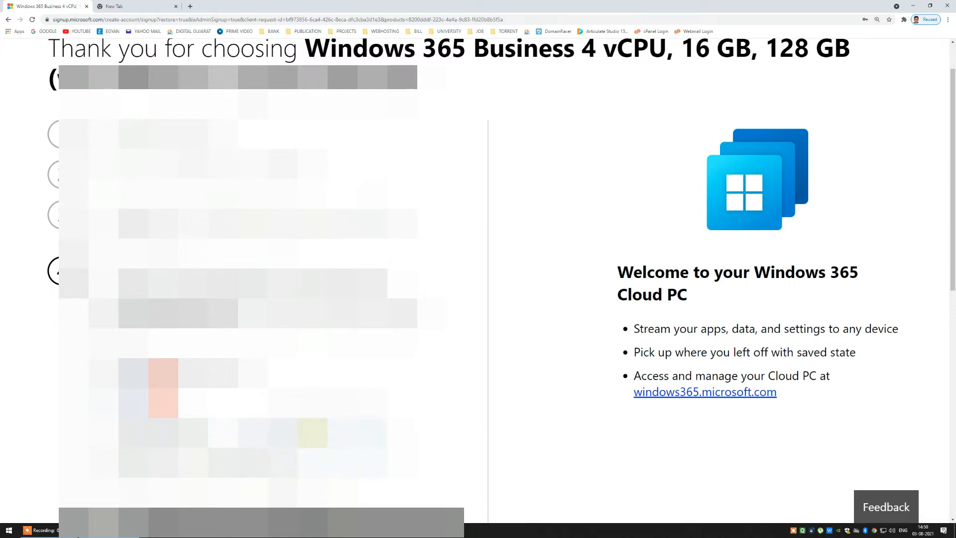
scroll(478, 279, "down", 3)
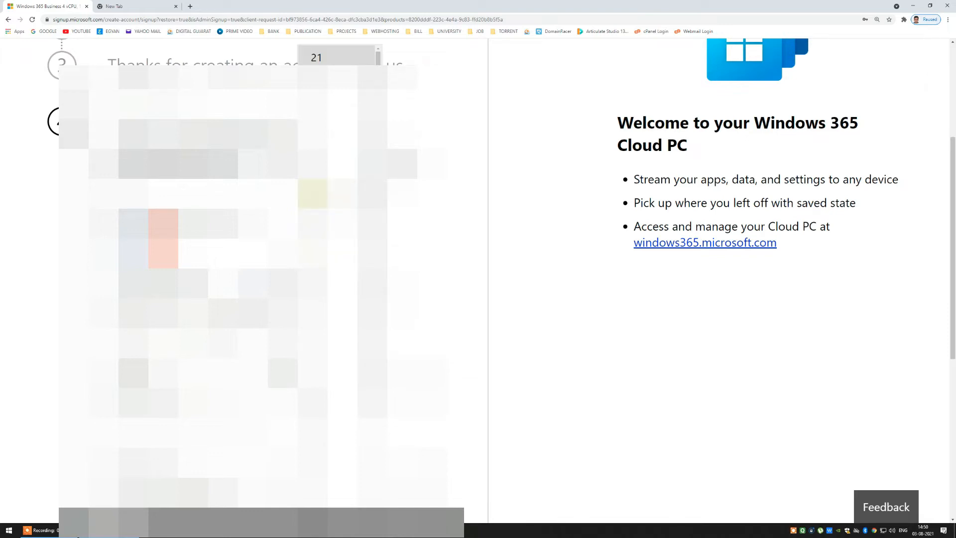
key("Return")
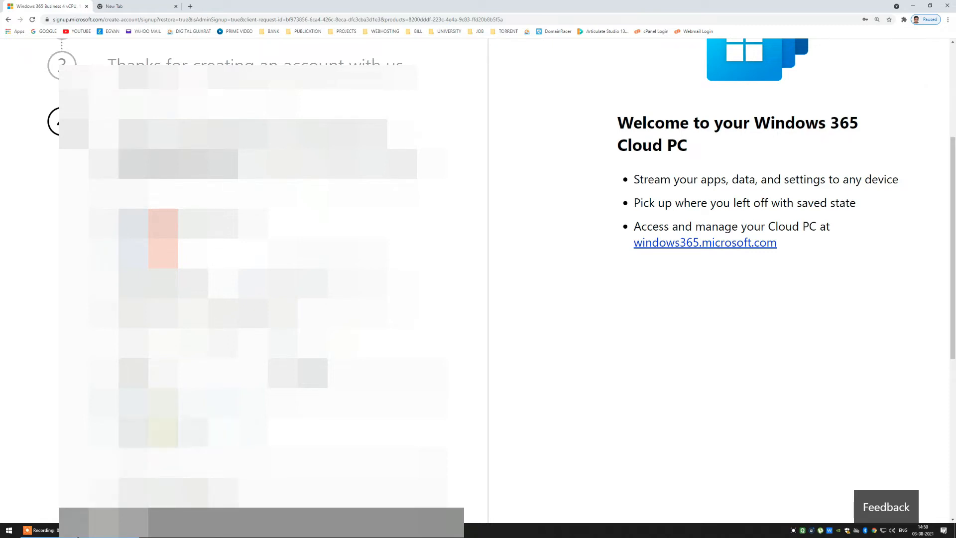
scroll(478, 279, "down", 3)
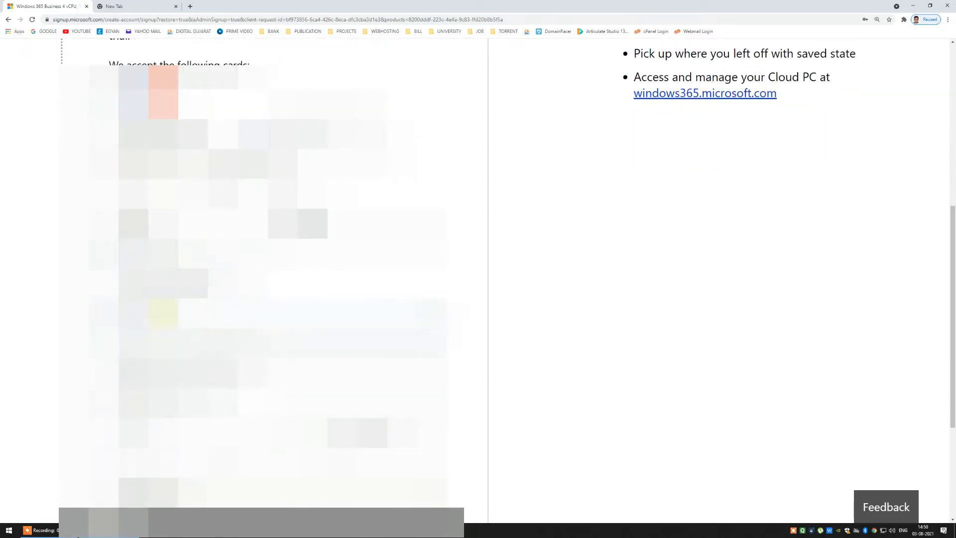
left_click(268, 313)
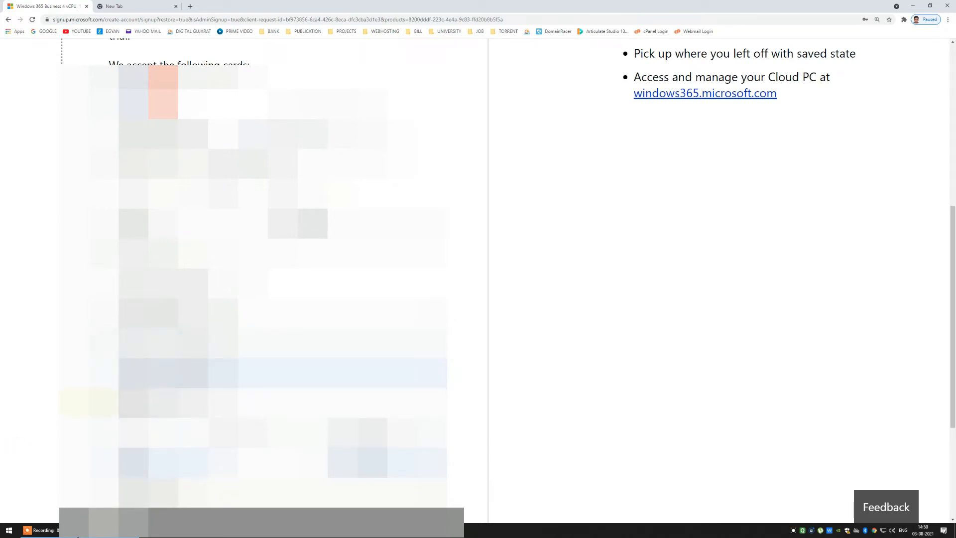
scroll(15, 443, "down", 5)
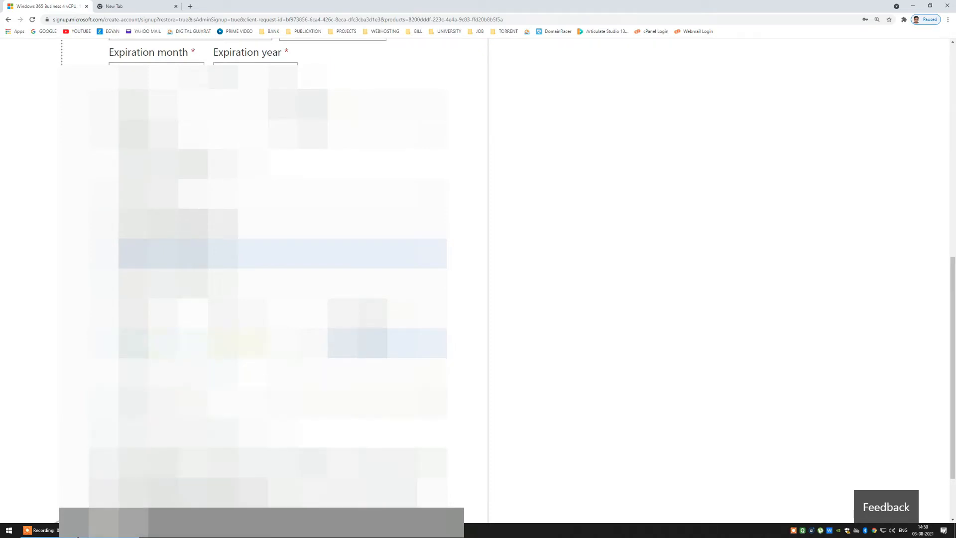
left_click(148, 433)
key("Return")
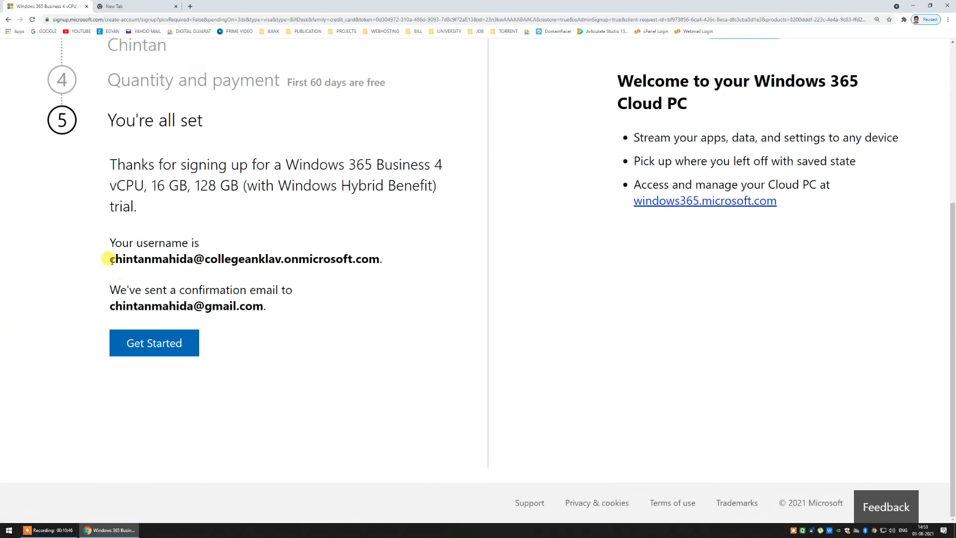
Note the new account's username from the confirmation, then choose Get Started to manage Windows 365.
left_click_drag(112, 260, 392, 262)
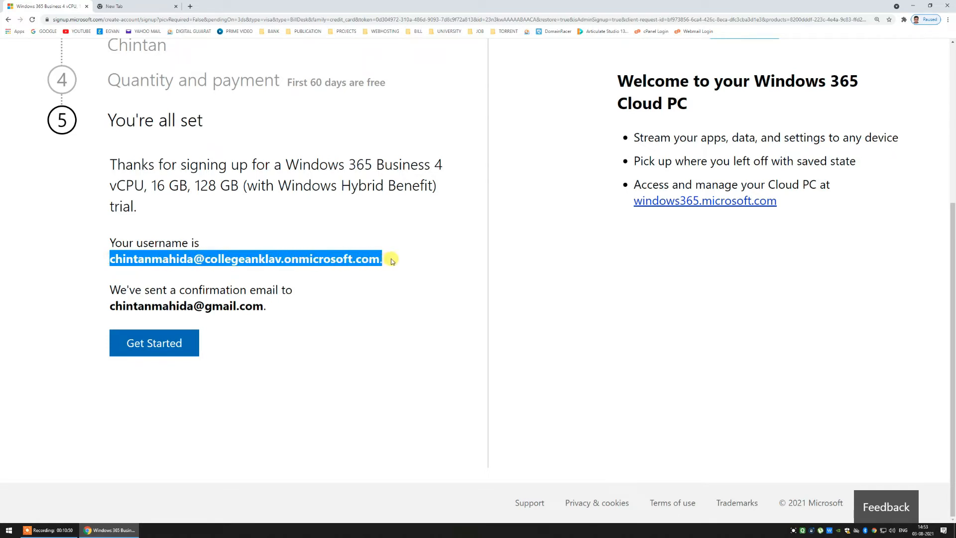
left_click_drag(115, 315, 242, 306)
left_click(309, 317)
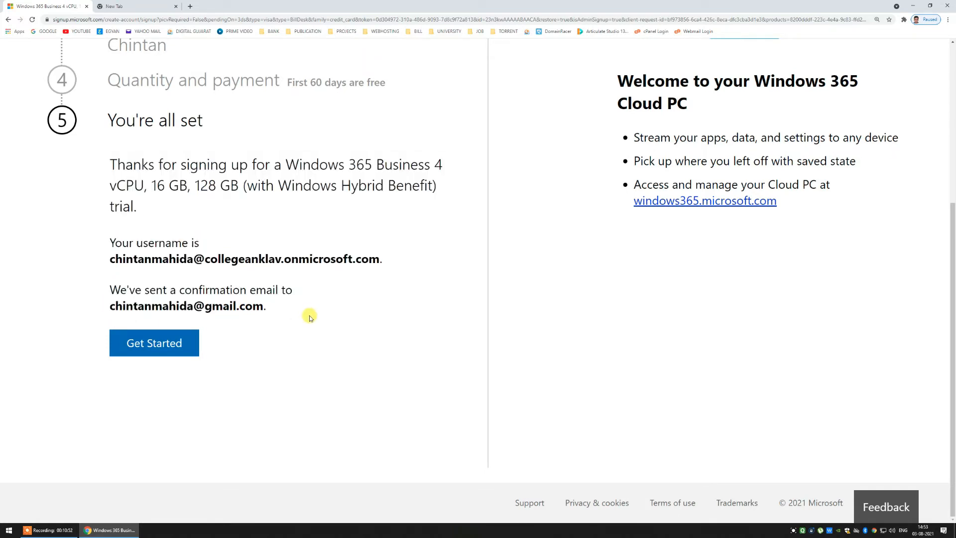
left_click(175, 344)
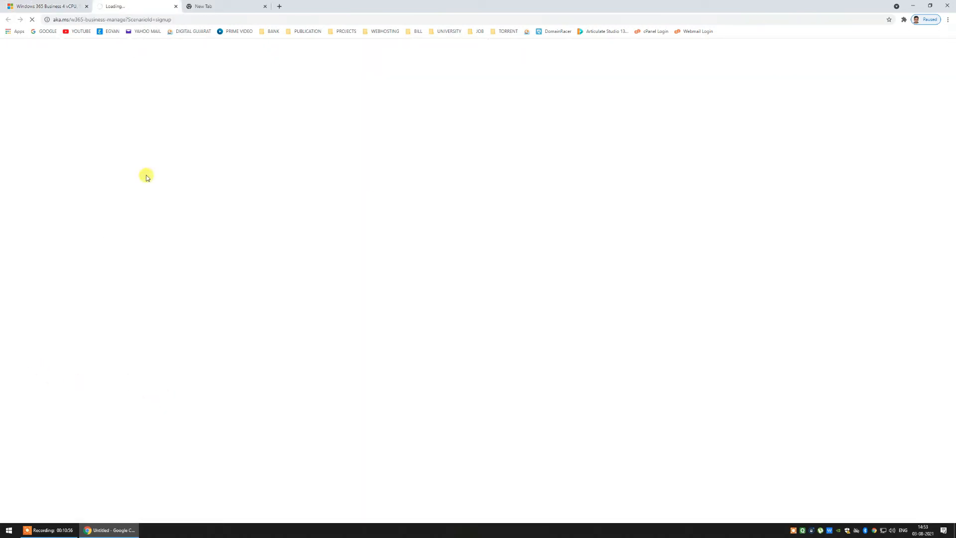
Forget the two other saved accounts and continue with the signed-in work account.
left_click(213, 7)
left_click(168, 6)
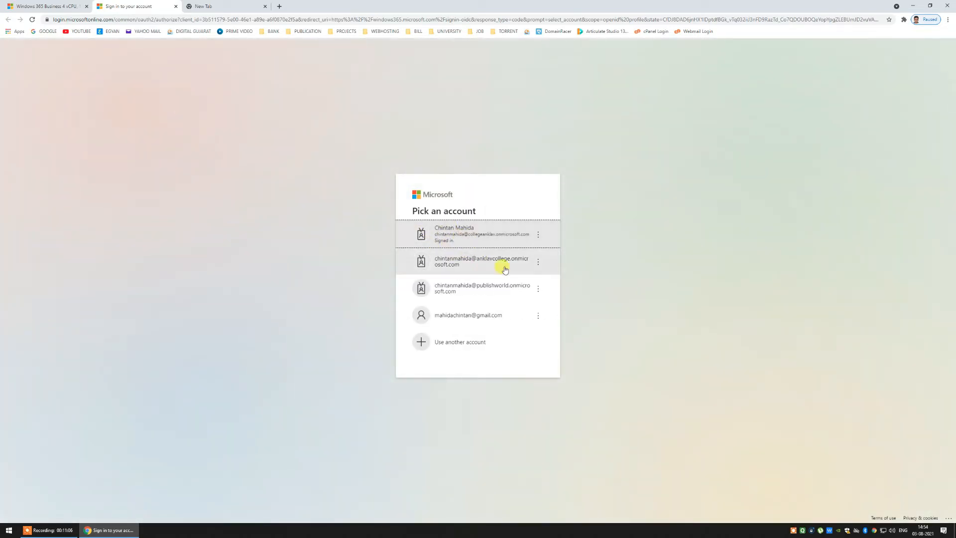
left_click(536, 264)
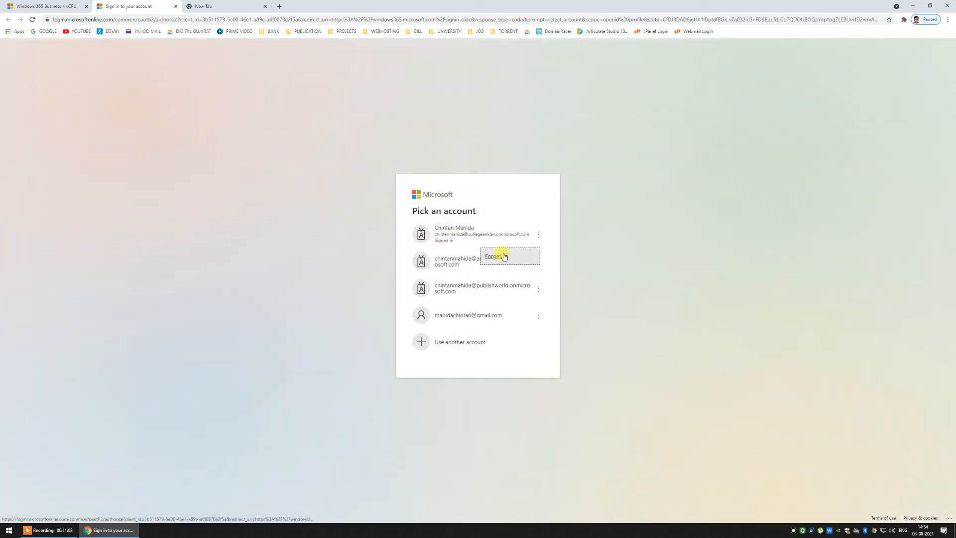
left_click(493, 257)
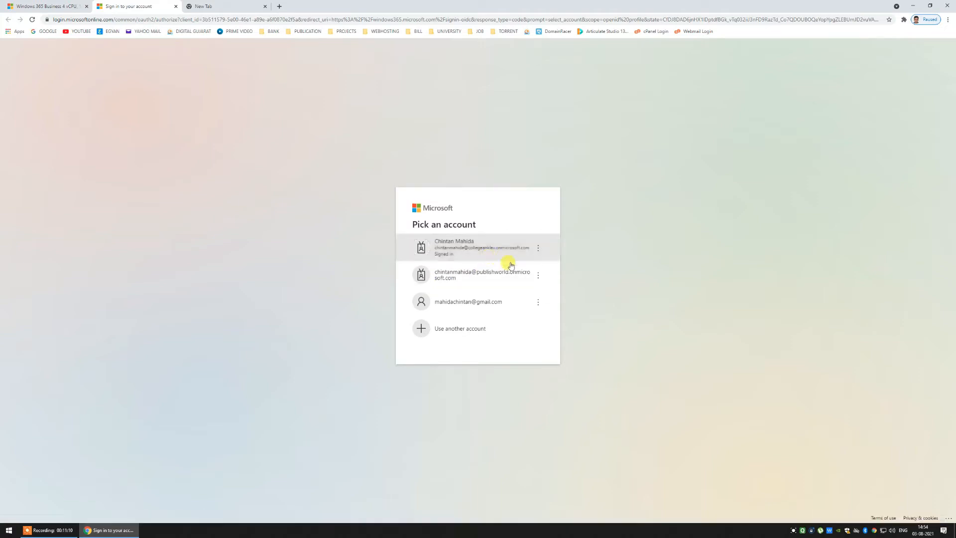
left_click(539, 276)
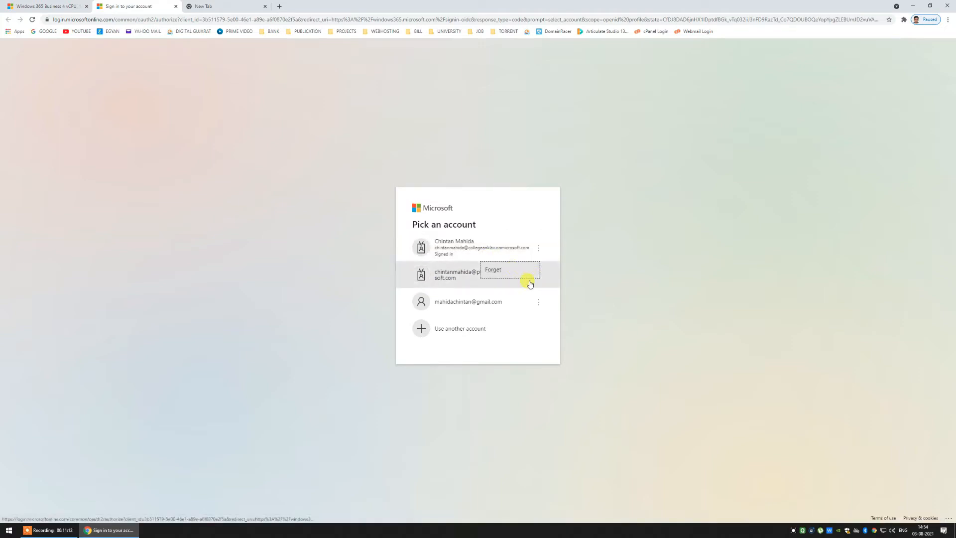
left_click(500, 273)
left_click(500, 273)
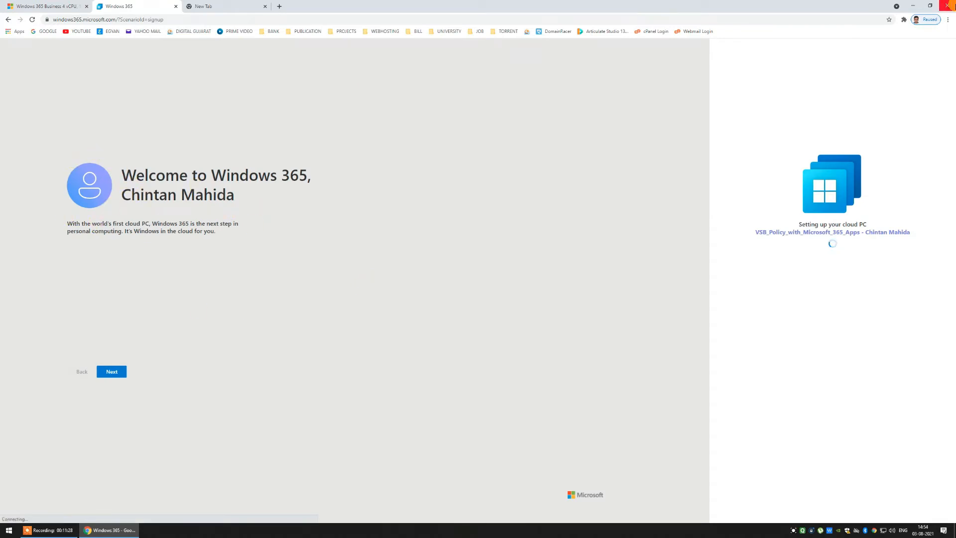
Zoom the browser page in three levels through Chrome's menu.
left_click(948, 20)
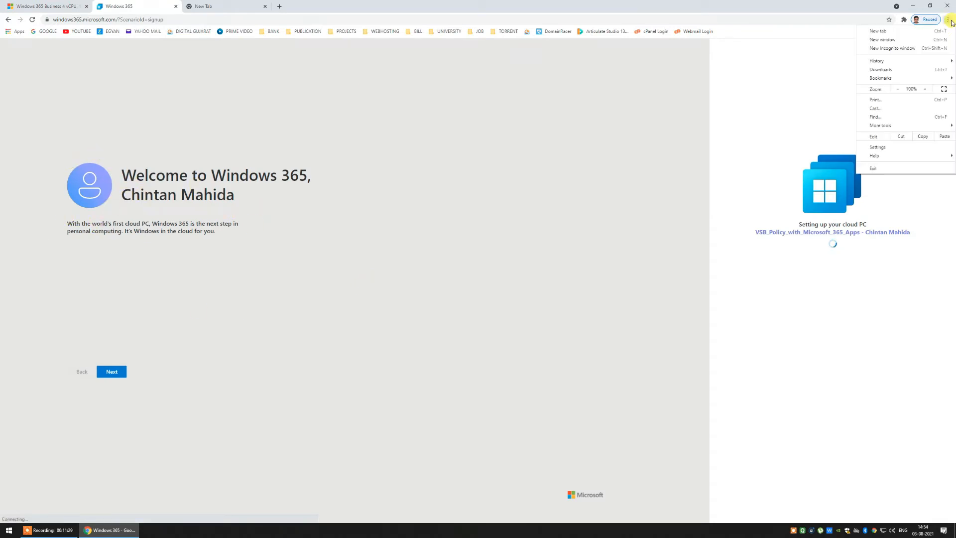
left_click(925, 88)
left_click(925, 89)
left_click(924, 88)
left_click(925, 89)
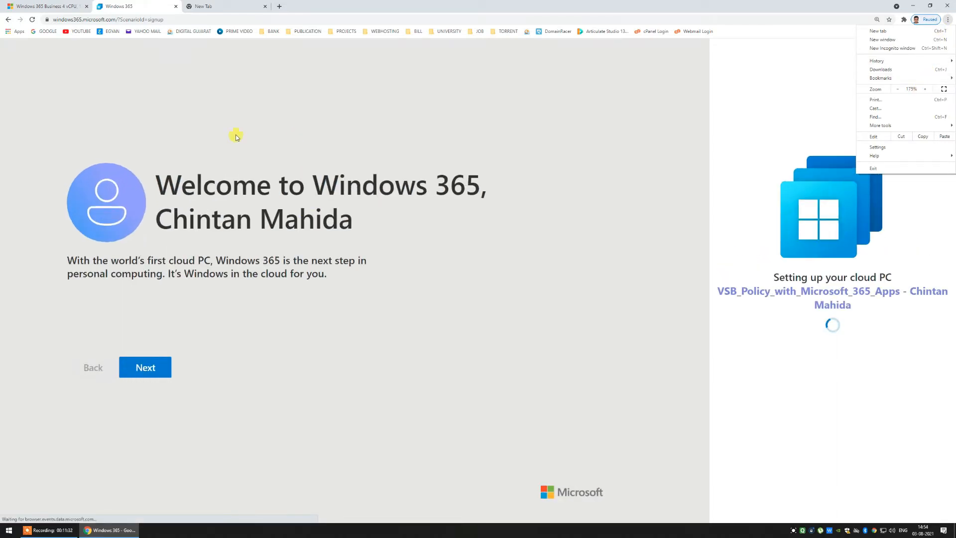
left_click(189, 196)
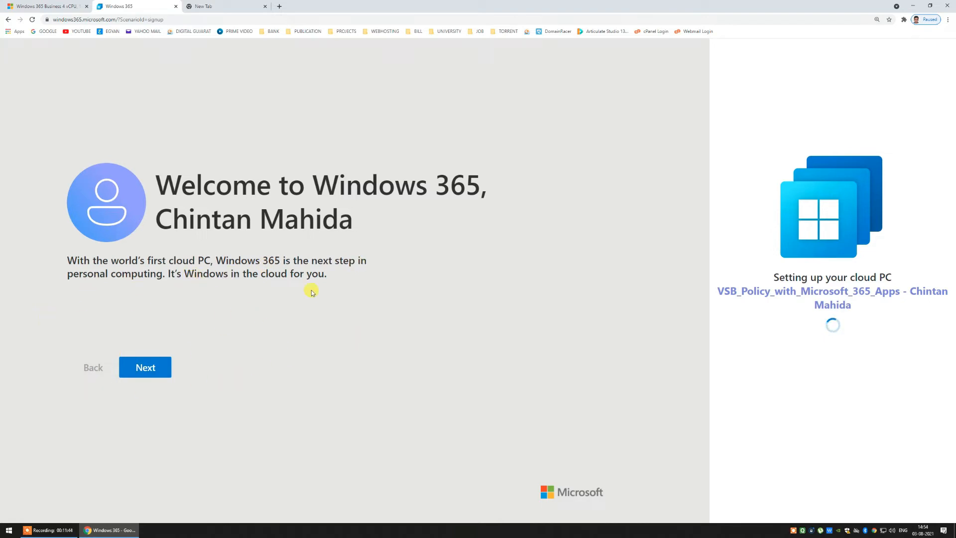
Step through the Windows 365 intro screens and choose Get started.
left_click(151, 365)
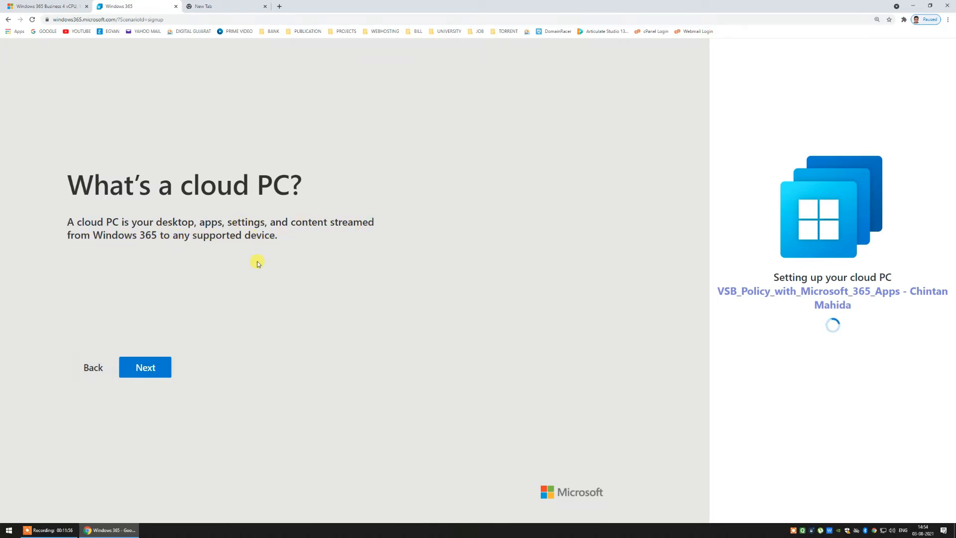
left_click(146, 376)
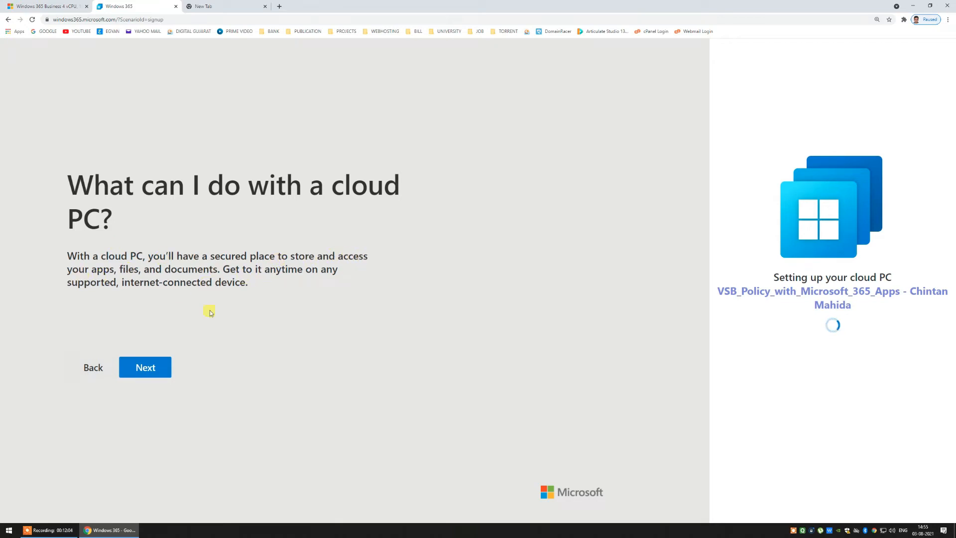
left_click(144, 368)
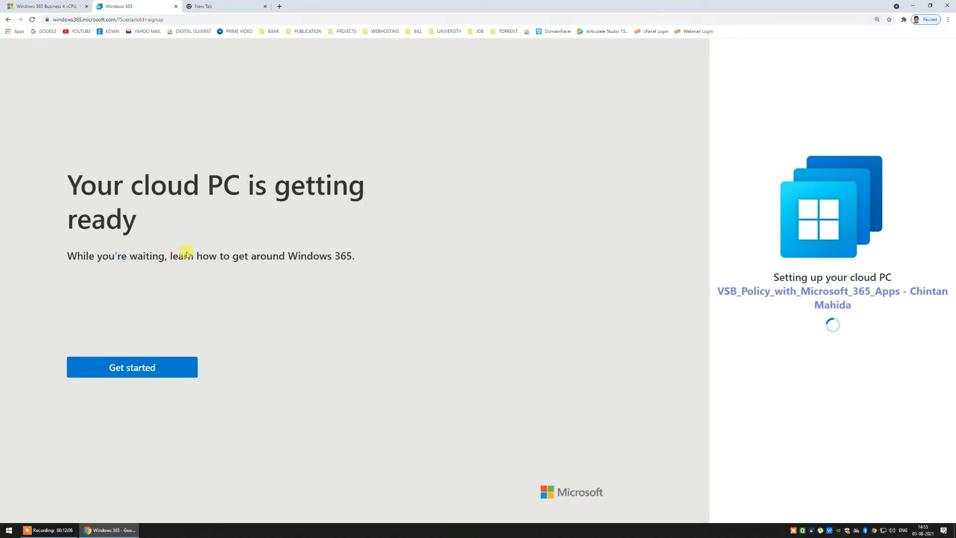
left_click(143, 367)
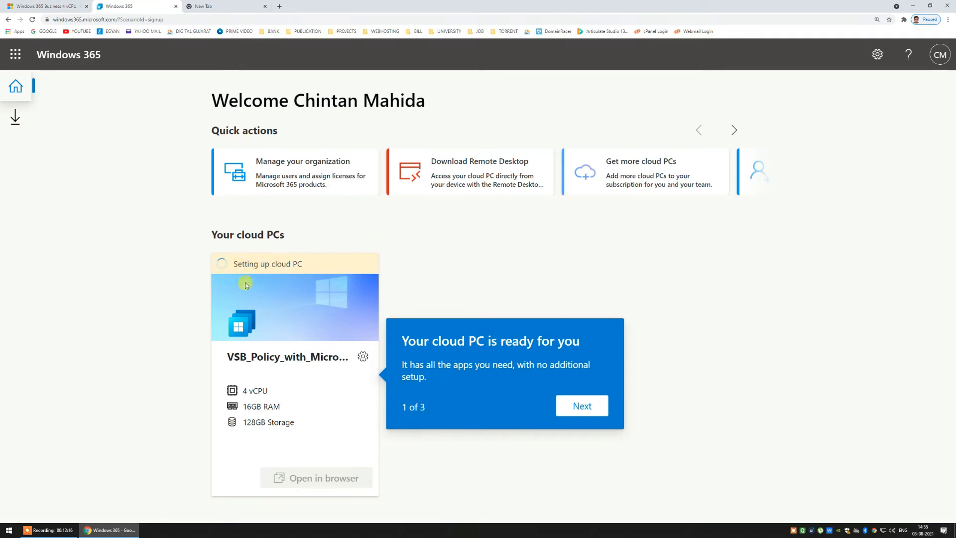
Finish the dashboard tour and highlight the Cloud PC is ready status.
left_click(589, 412)
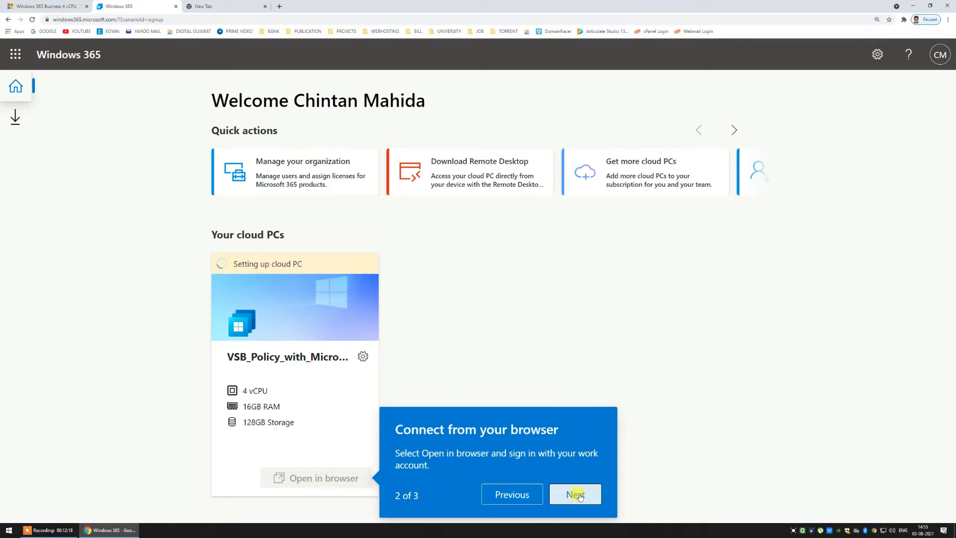
left_click(575, 494)
left_click(580, 384)
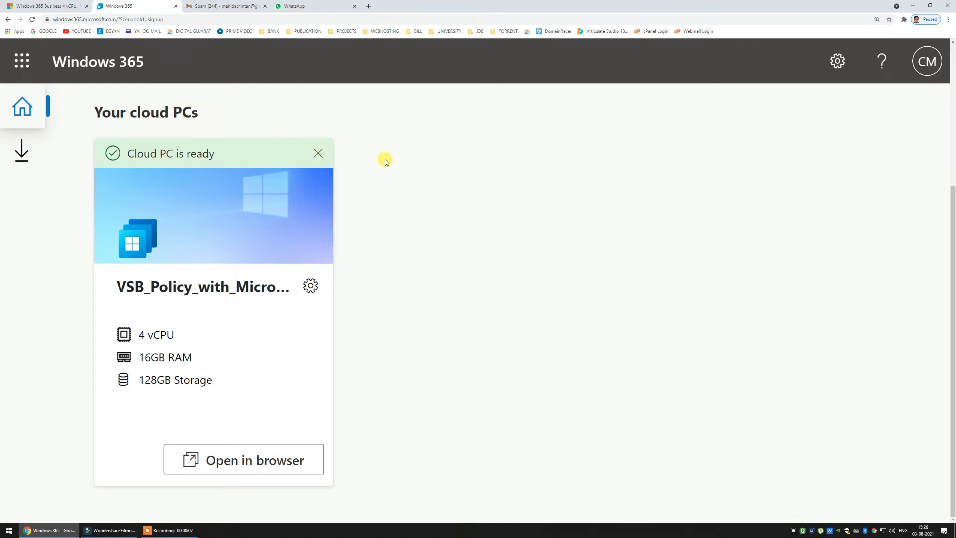
left_click_drag(143, 153, 233, 154)
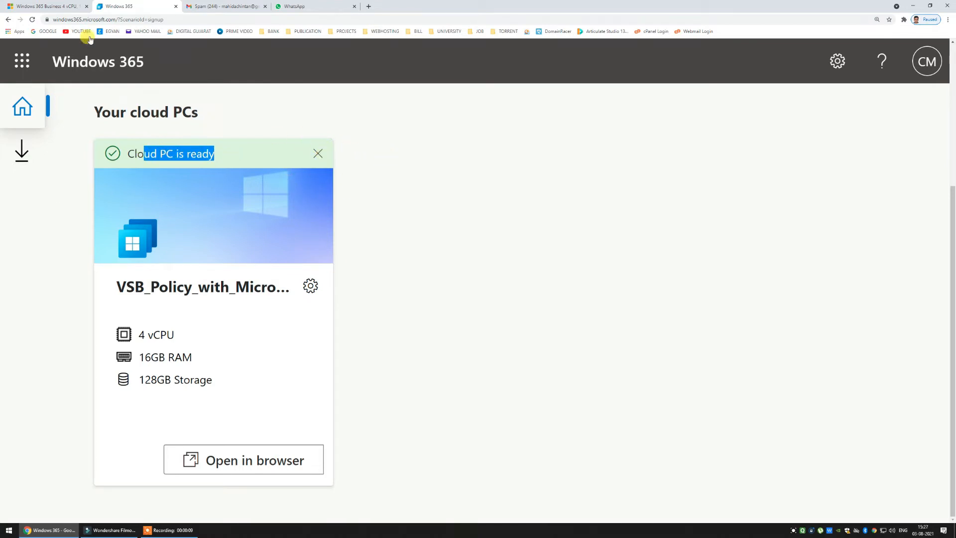
Open the Windows 365 portal address in a new tab and view the signed-in account.
left_click_drag(53, 19, 116, 19)
key("ctrl+c")
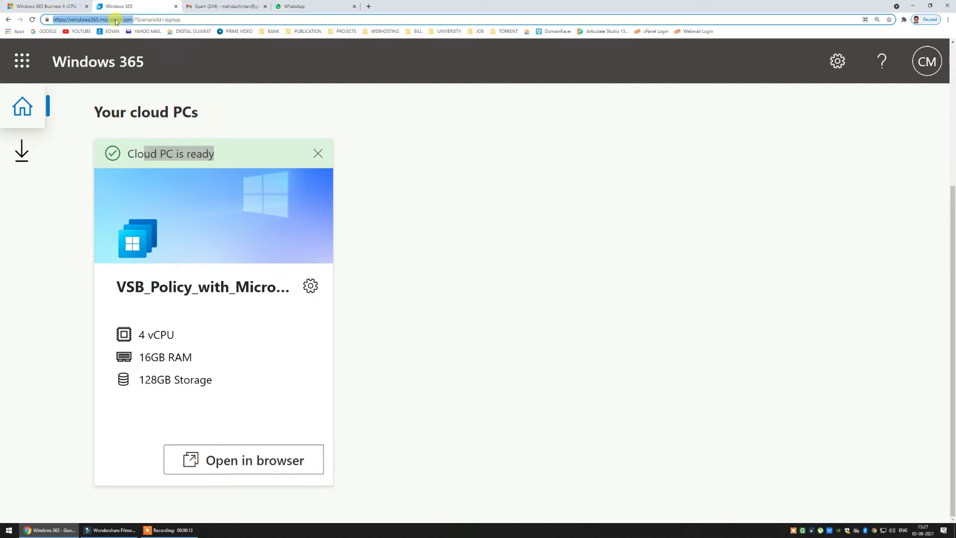
left_click(240, 4)
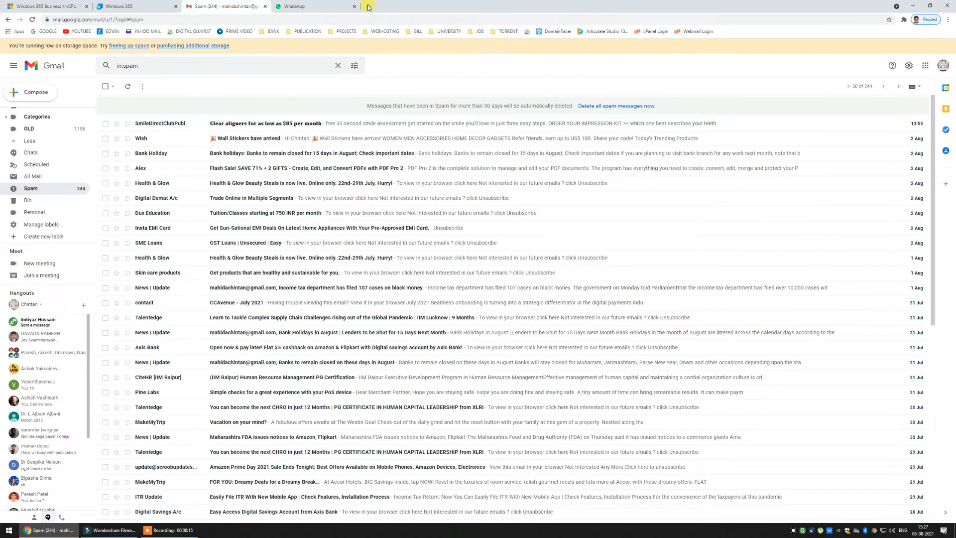
left_click(368, 7)
key("ctrl+v")
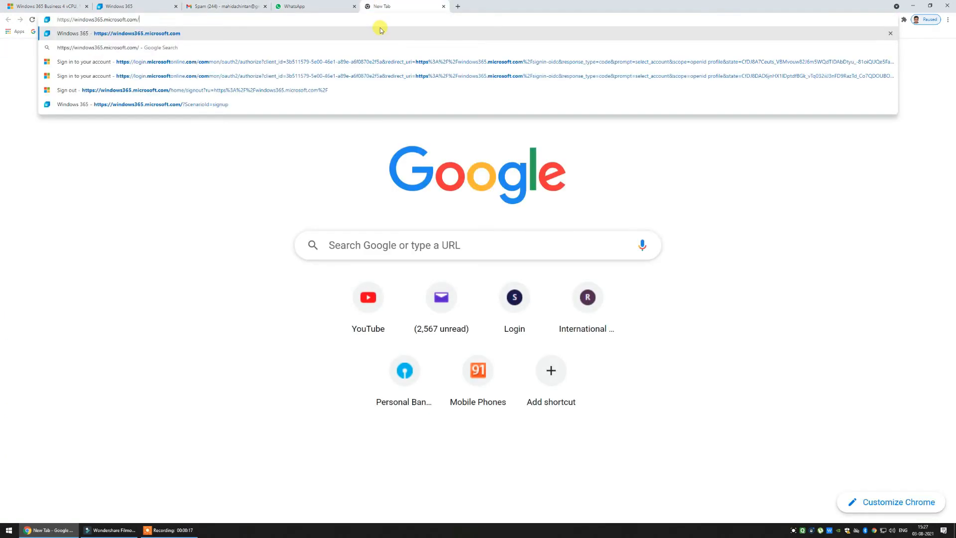
key("BackSpace")
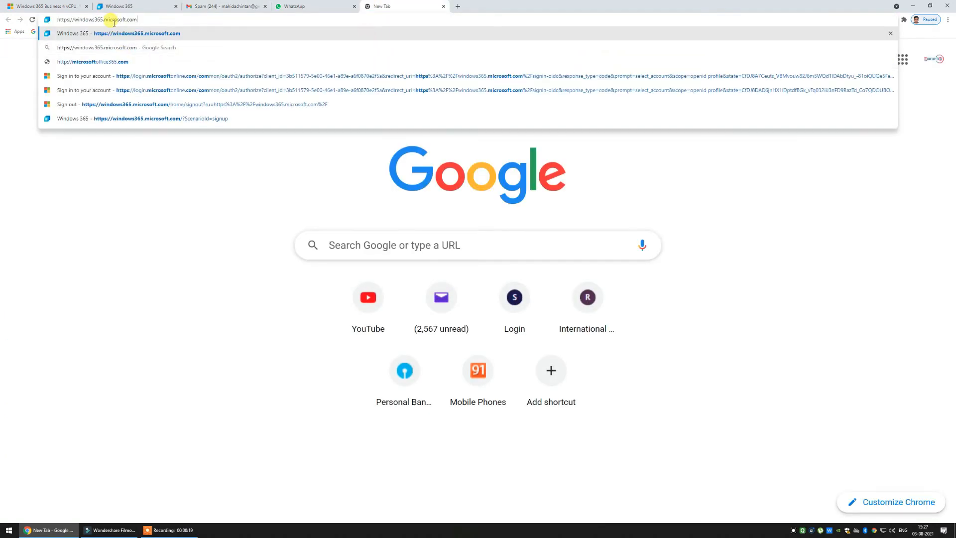
key("Return")
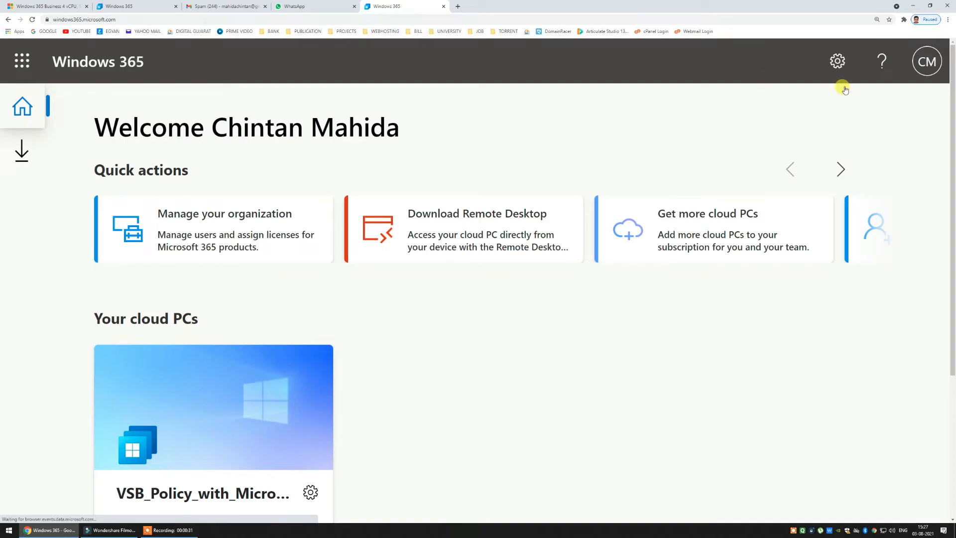
left_click(916, 66)
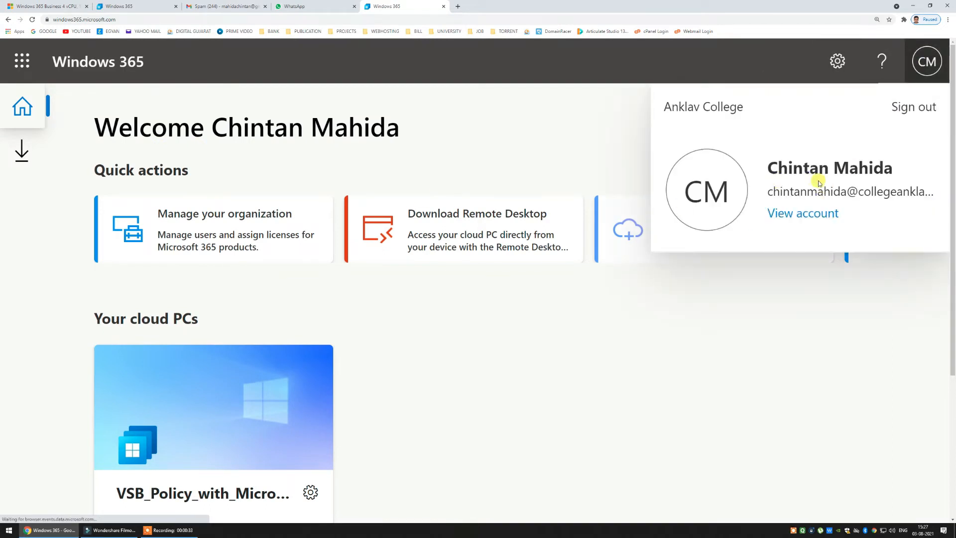
Back on the first Windows 365 tab, highlight the ready status and zoom the page in further.
left_click(129, 5)
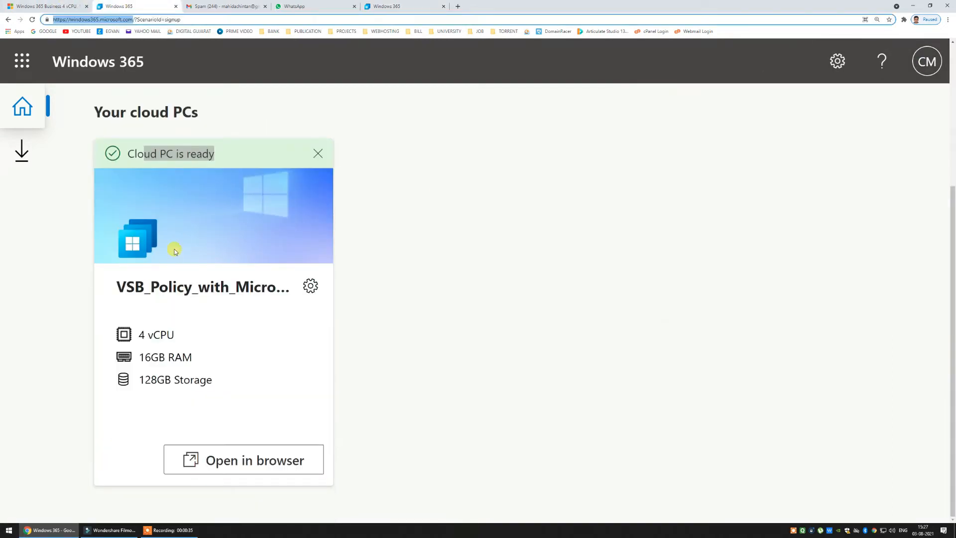
left_click(123, 156)
left_click_drag(123, 157, 215, 154)
left_click(947, 20)
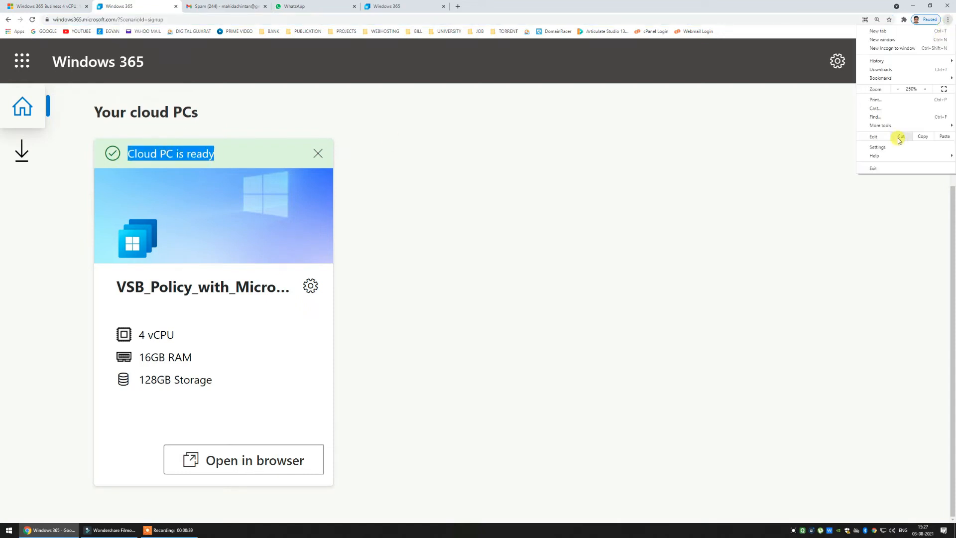
left_click(924, 90)
left_click(572, 312)
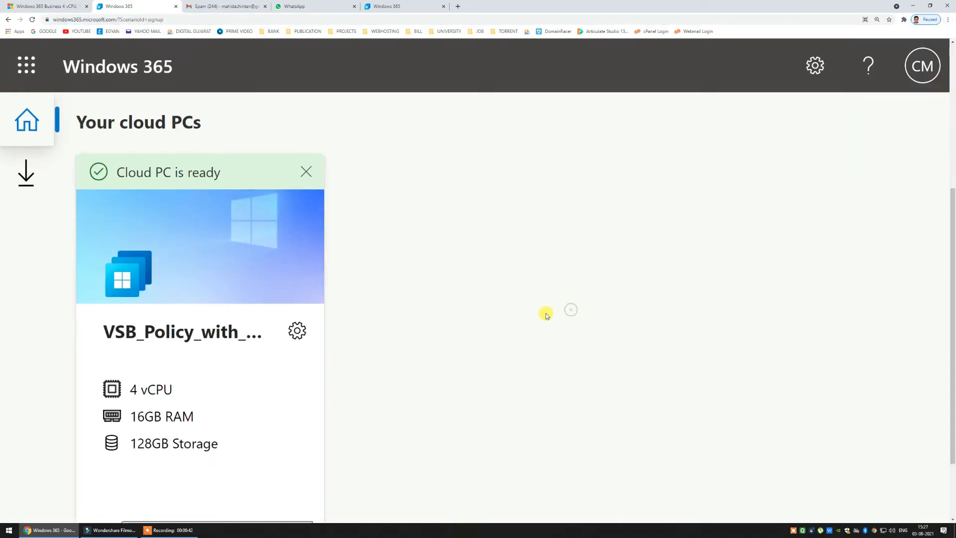
scroll(547, 313, "down", 2)
Open the Cloud PC in the browser client and allow clipboard, microphone, printer and file transfer access.
left_click(203, 456)
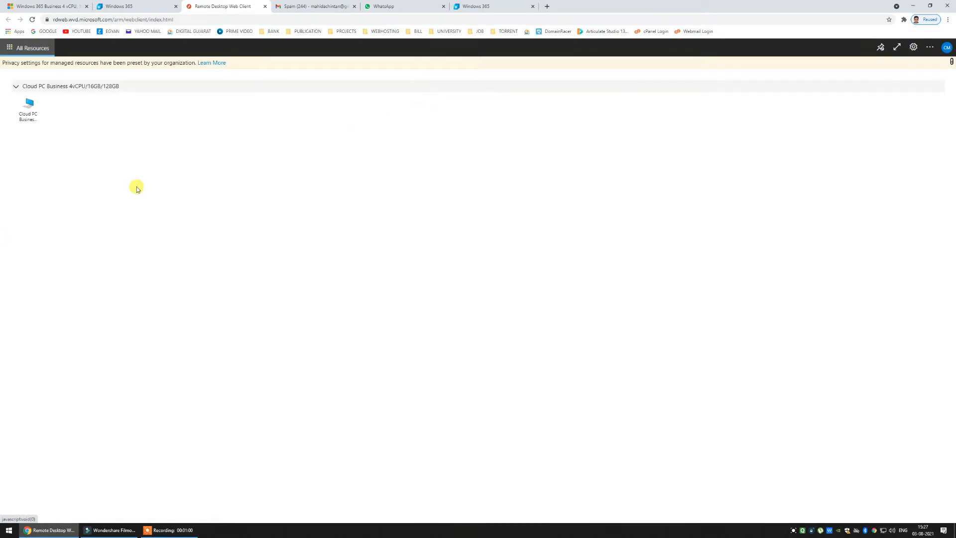
left_click(28, 111)
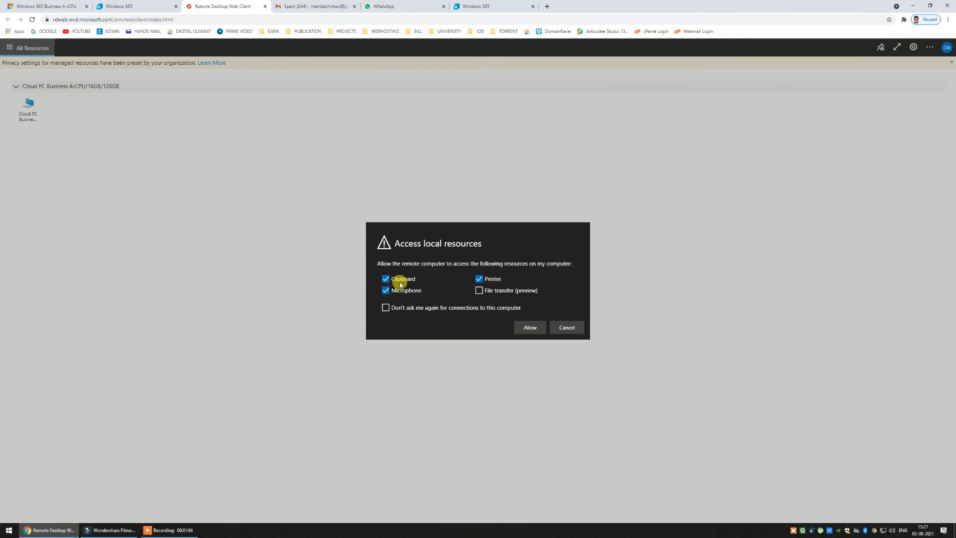
left_click_drag(397, 244, 490, 247)
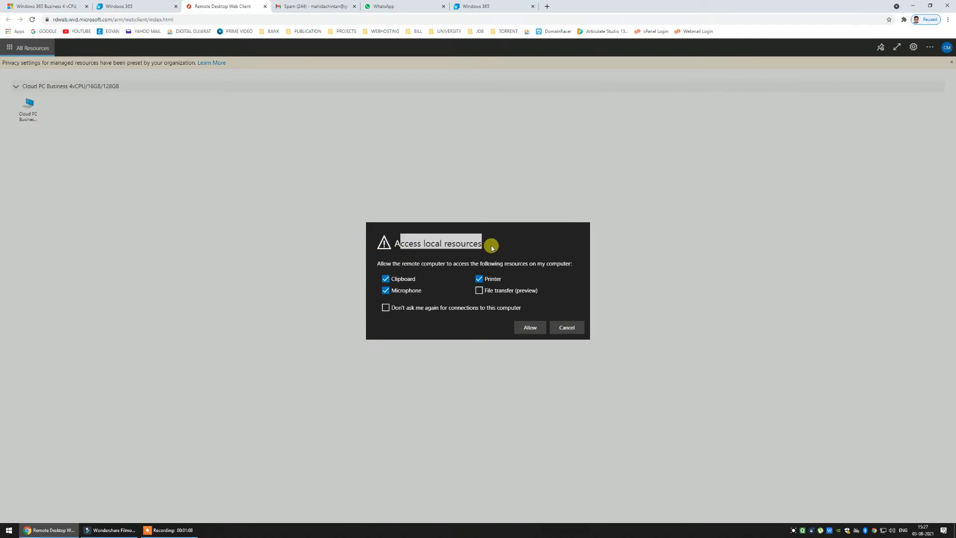
left_click(400, 266)
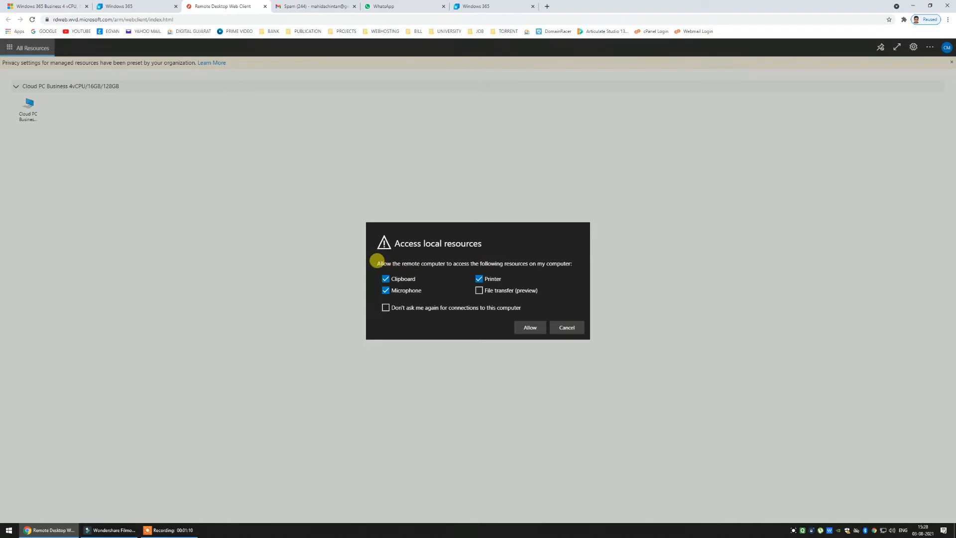
left_click_drag(379, 263, 572, 266)
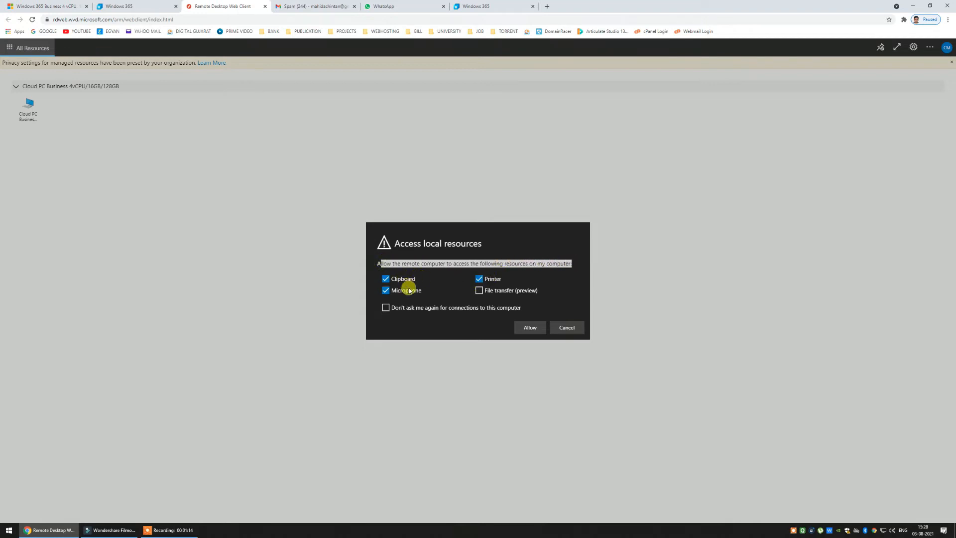
left_click(477, 291)
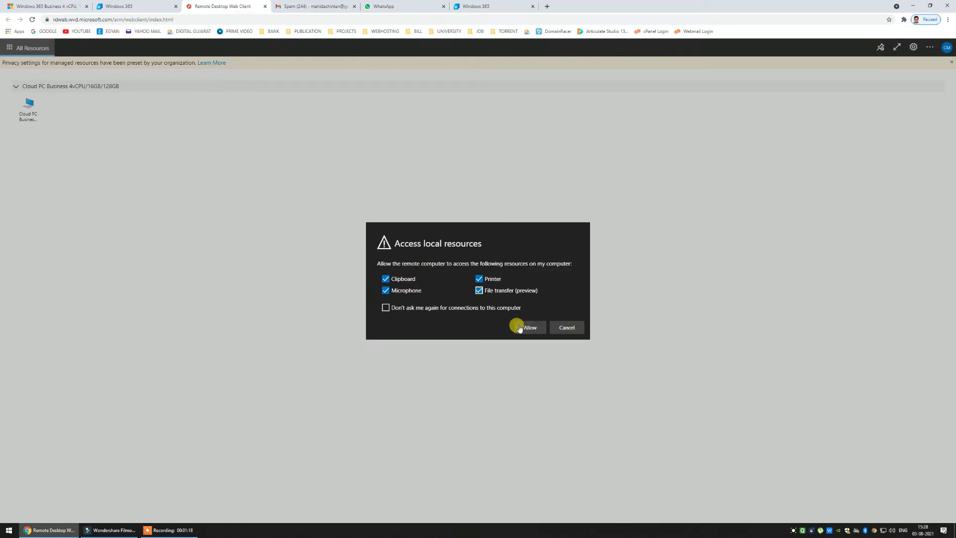
left_click(386, 307)
left_click(530, 328)
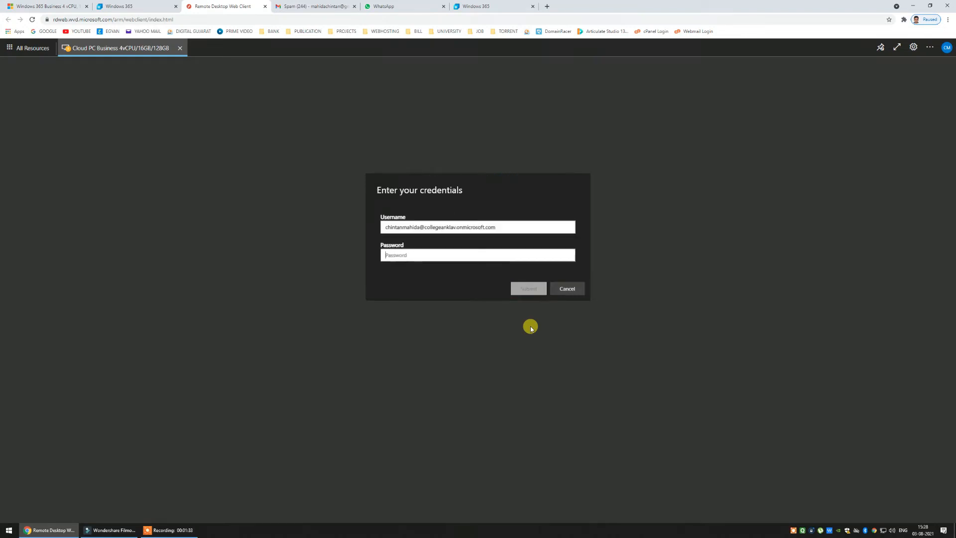
Sign in to the Cloud PC with the account password and save the password in Chrome.
left_click(401, 257)
type("*")
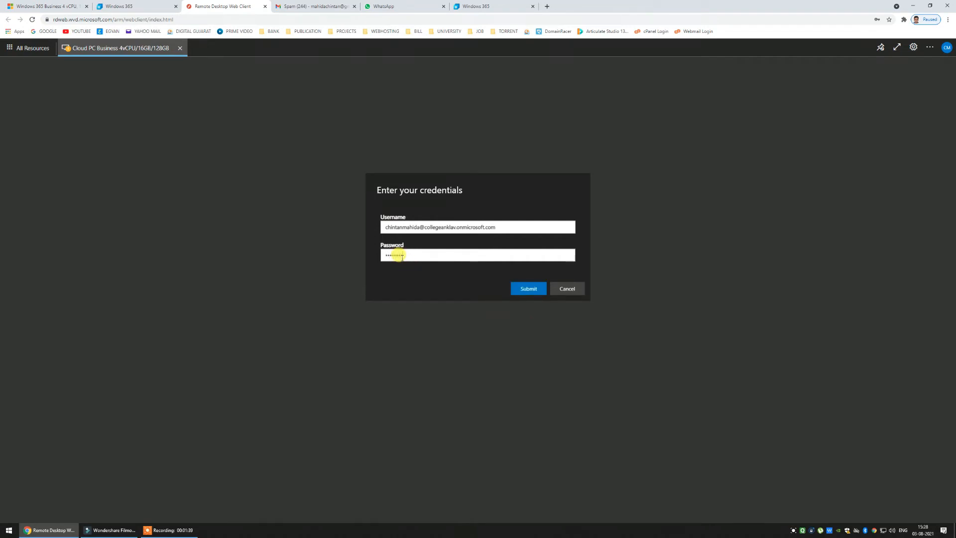
type("*******")
key("Return")
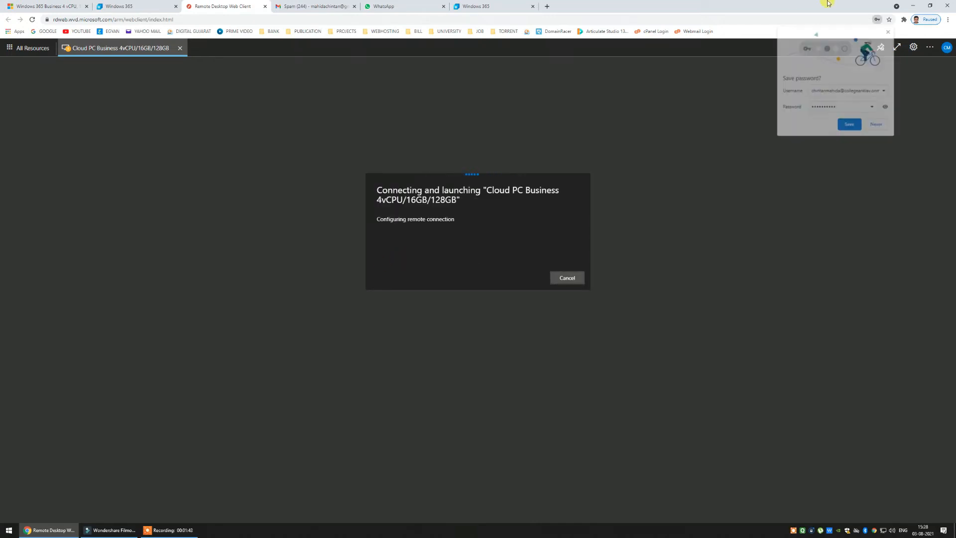
left_click(849, 125)
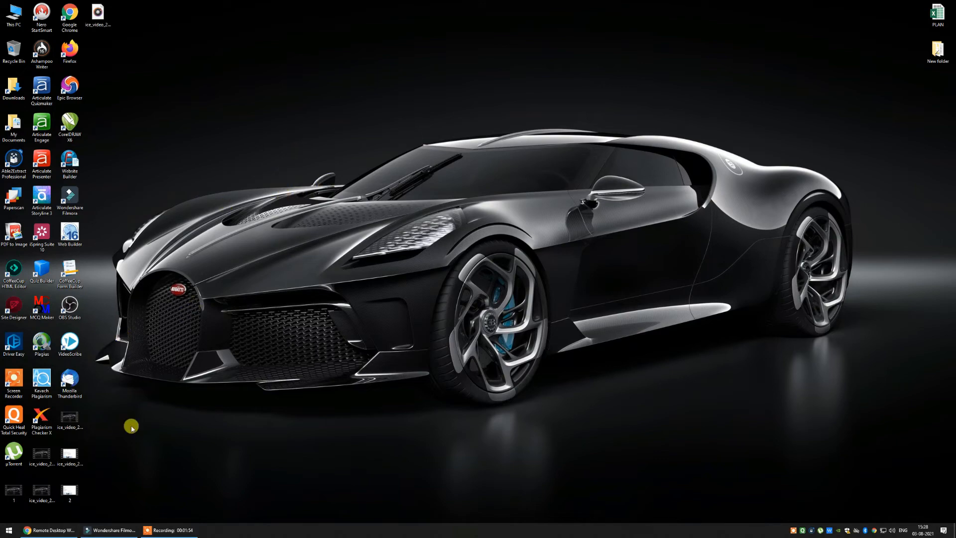
Compare the Cloud PC's default-wallpaper desktop with the local desktop, then return to the Cloud PC.
left_click(49, 530)
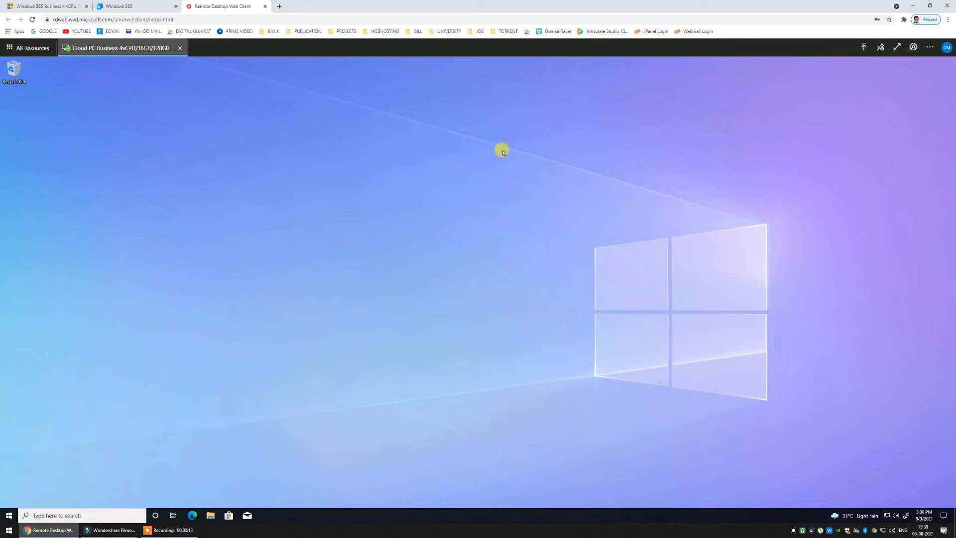
left_click(914, 5)
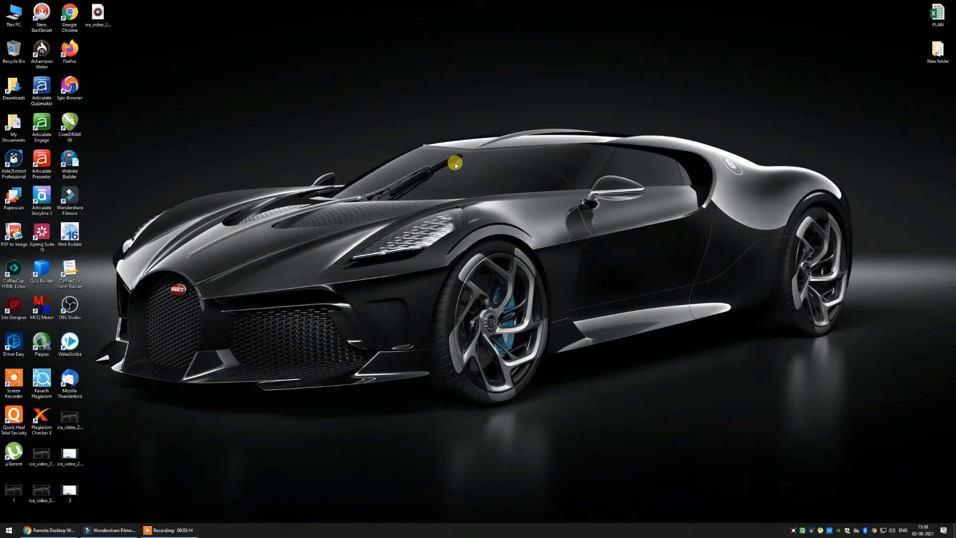
left_click(49, 530)
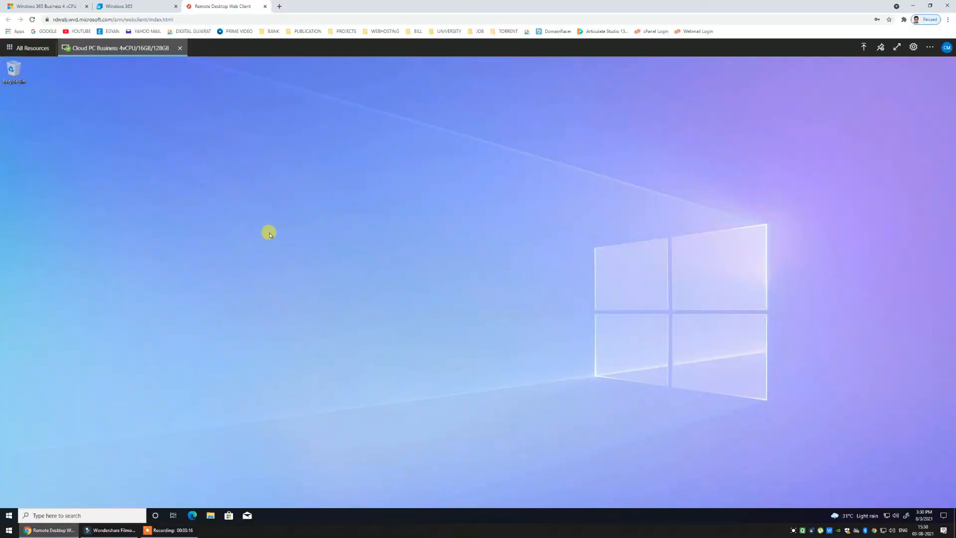
Turn off the Cloud PC taskbar's Cortana button and set its search box to Hidden.
right_click(343, 520)
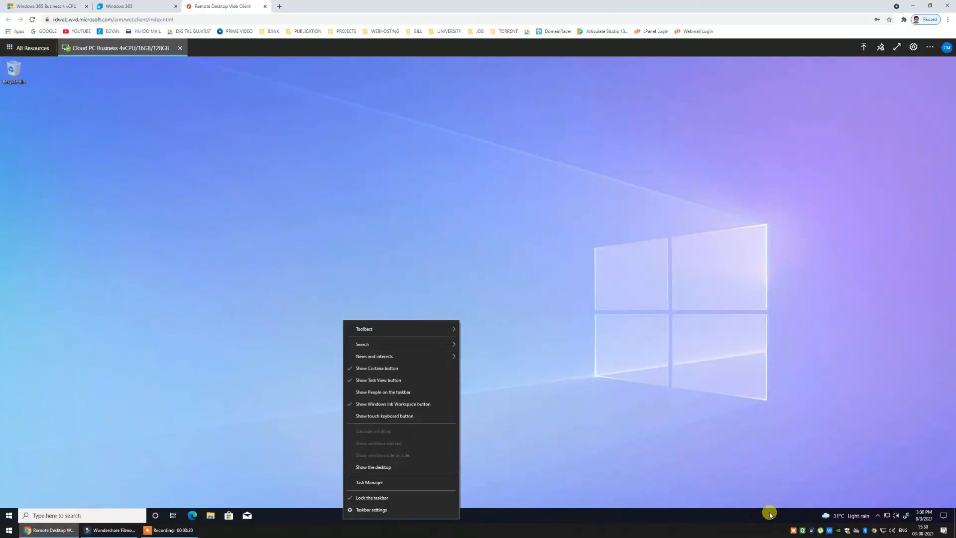
left_click(402, 369)
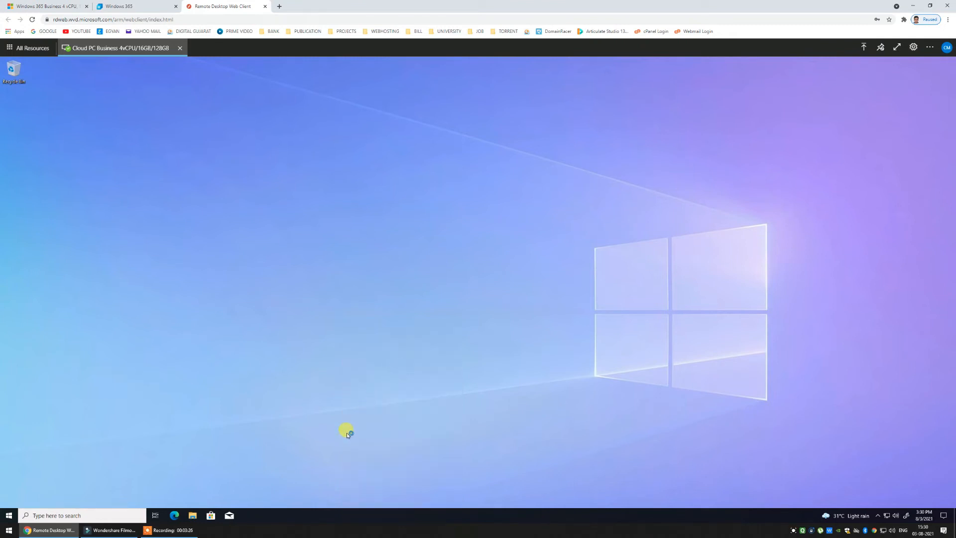
right_click(297, 516)
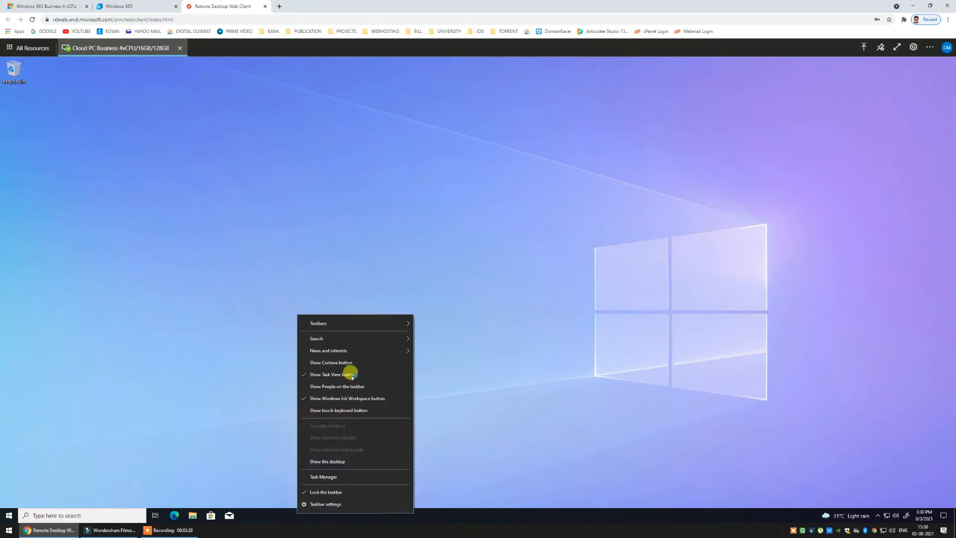
mouse_move(367, 340)
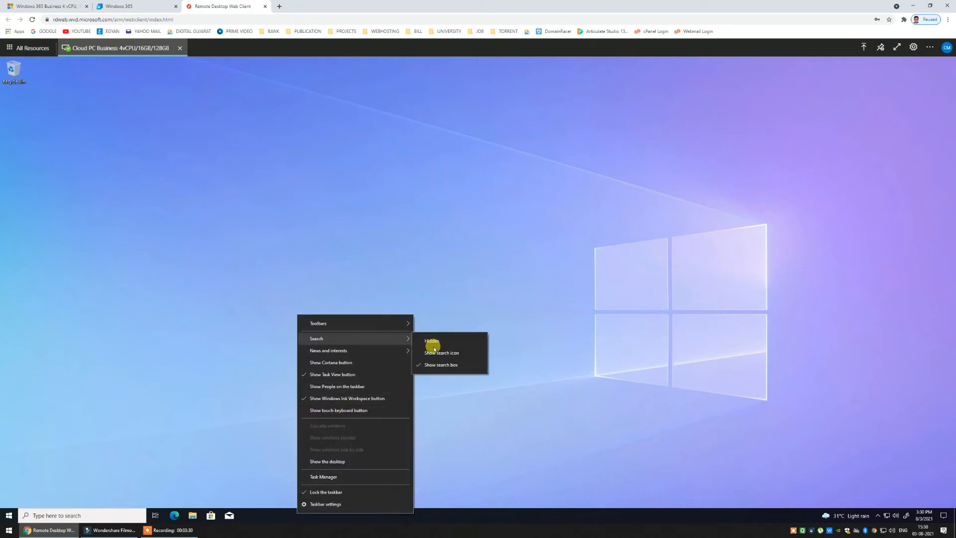
left_click(433, 342)
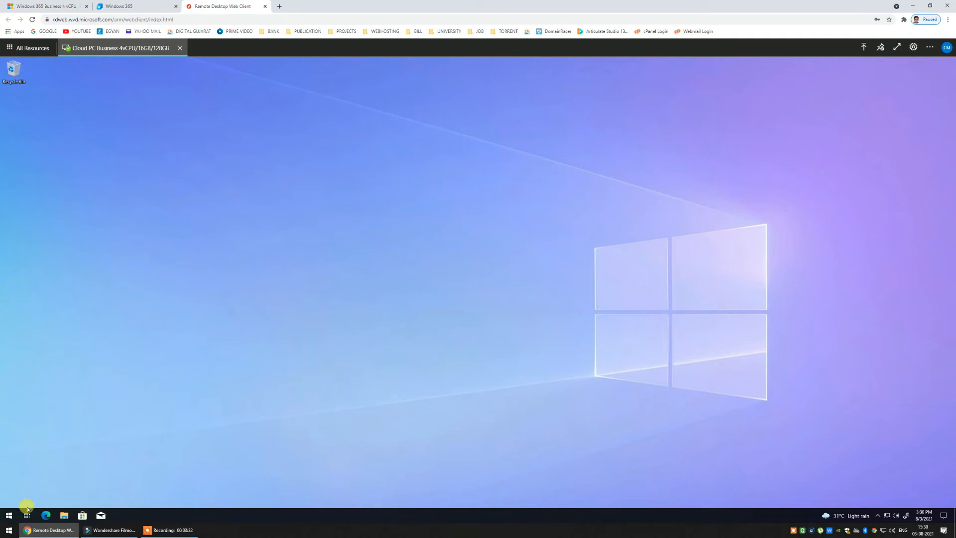
Launch Word from the Start menu app list.
left_click(8, 516)
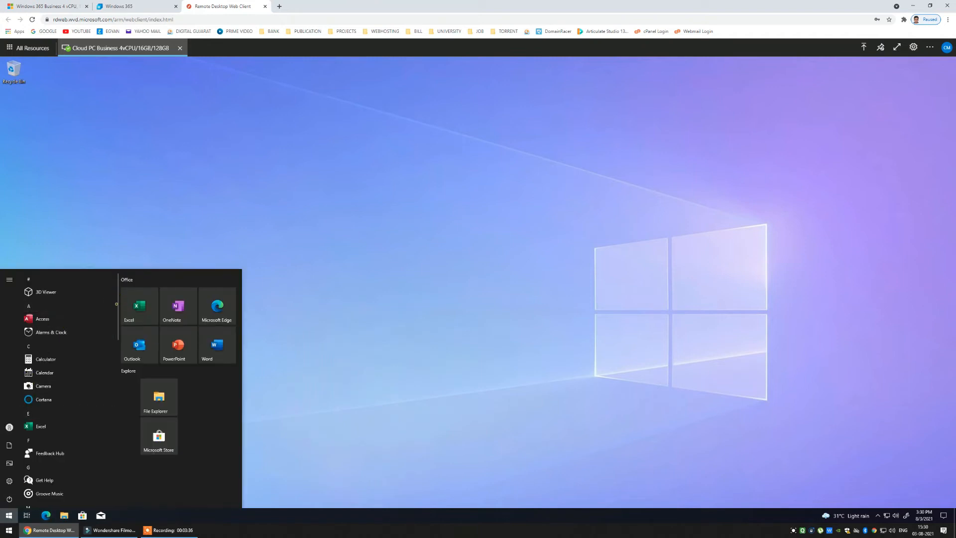
left_click_drag(117, 320, 100, 460)
scroll(97, 473, "down", 3)
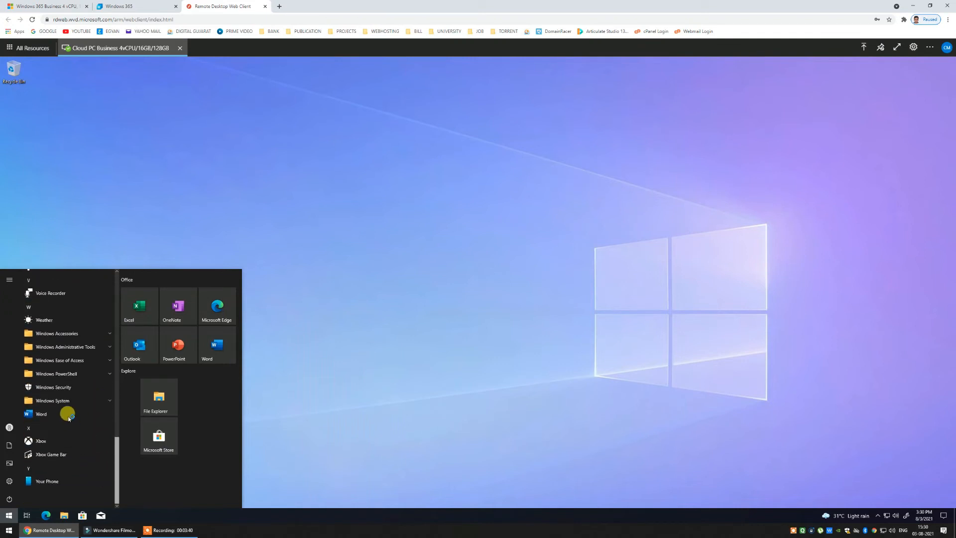
left_click(66, 412)
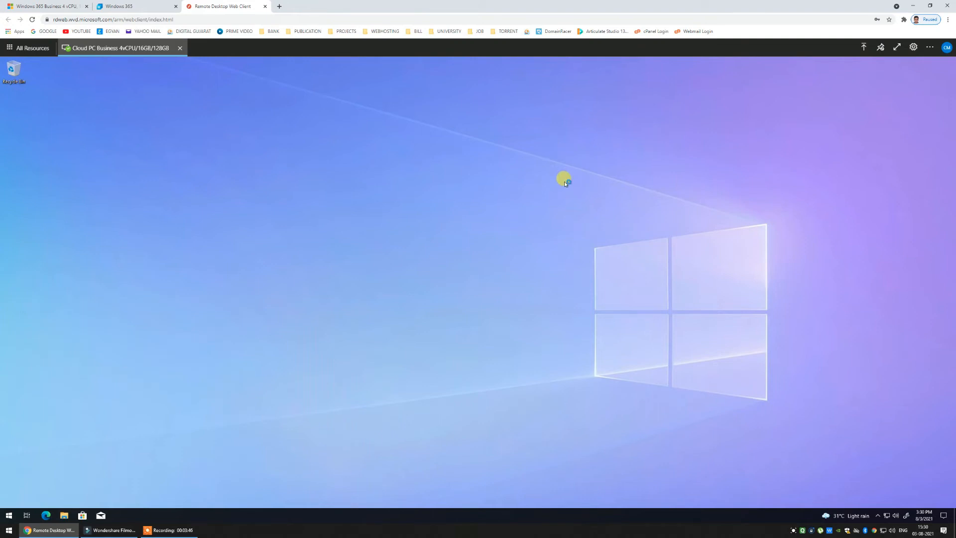
Open Personalize from the desktop, minimize Settings, and begin the Office sign-in.
right_click(413, 160)
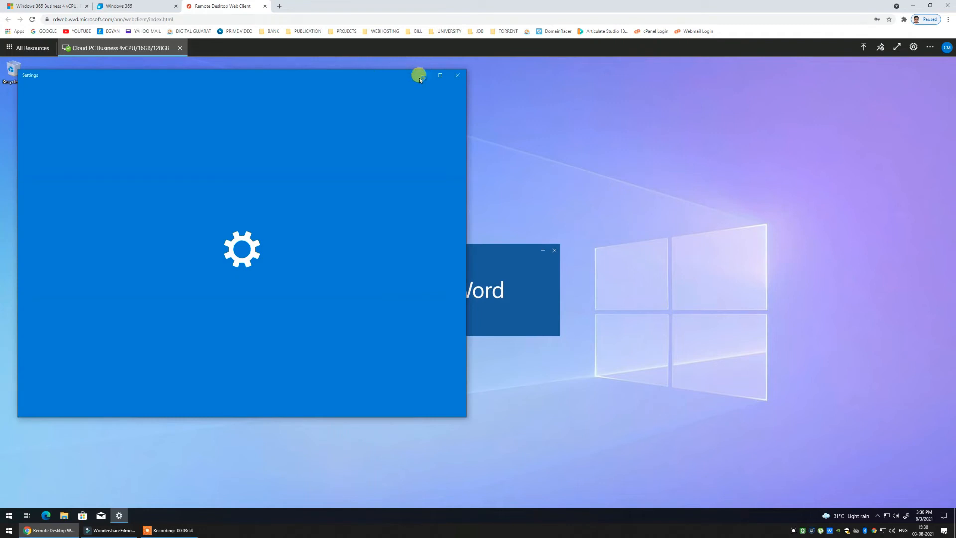
left_click(420, 76)
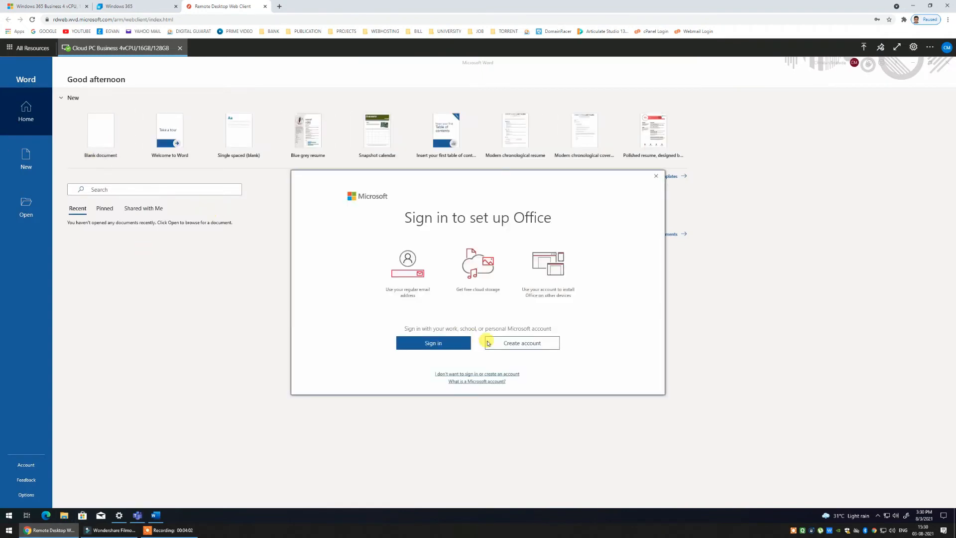
left_click(446, 338)
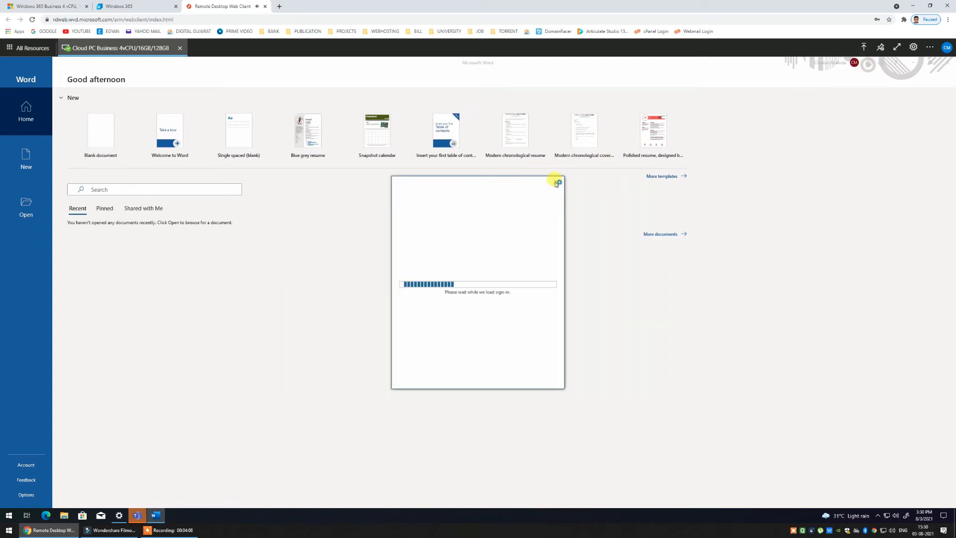
Return from All Resources to the session and dismiss the Office sign-in and privacy prompts.
left_click(31, 52)
left_click(100, 48)
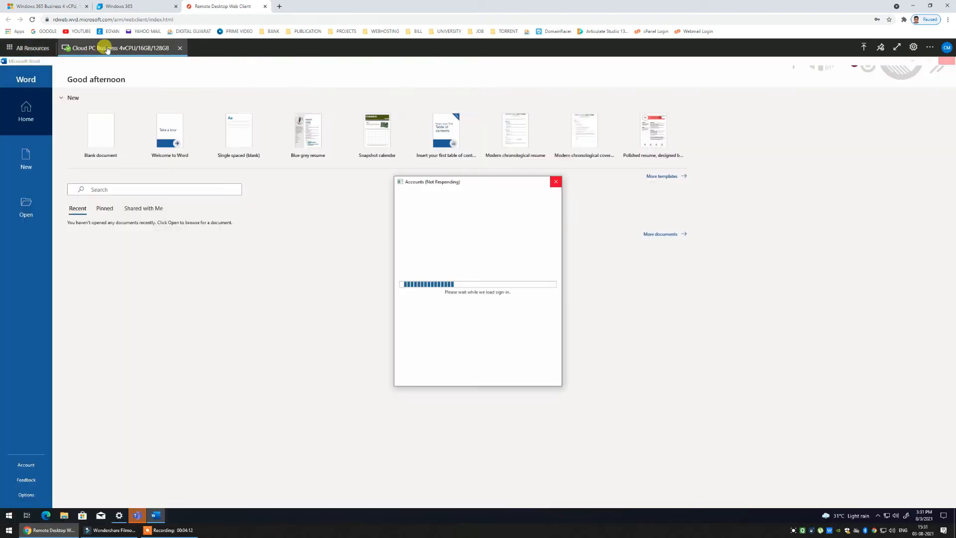
left_click(9, 515)
left_click(137, 515)
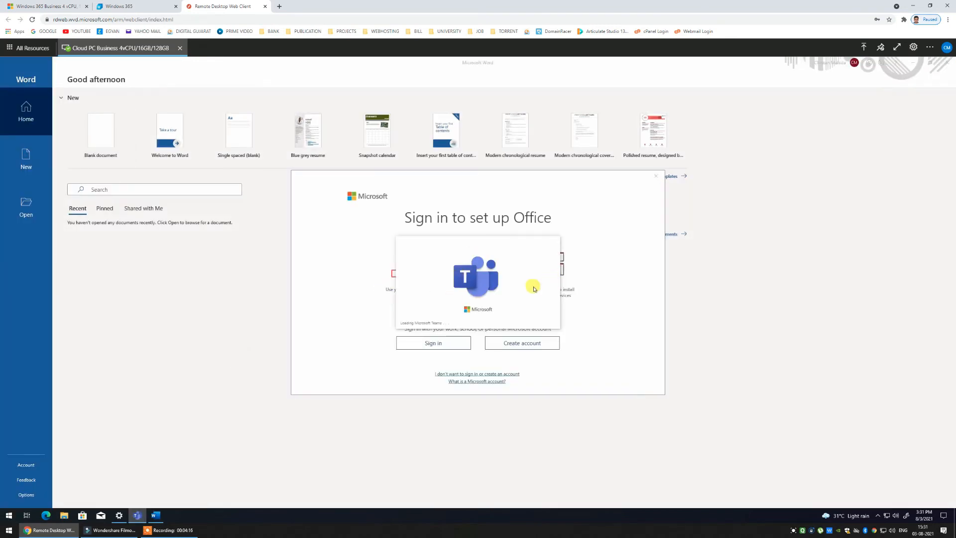
left_click(657, 177)
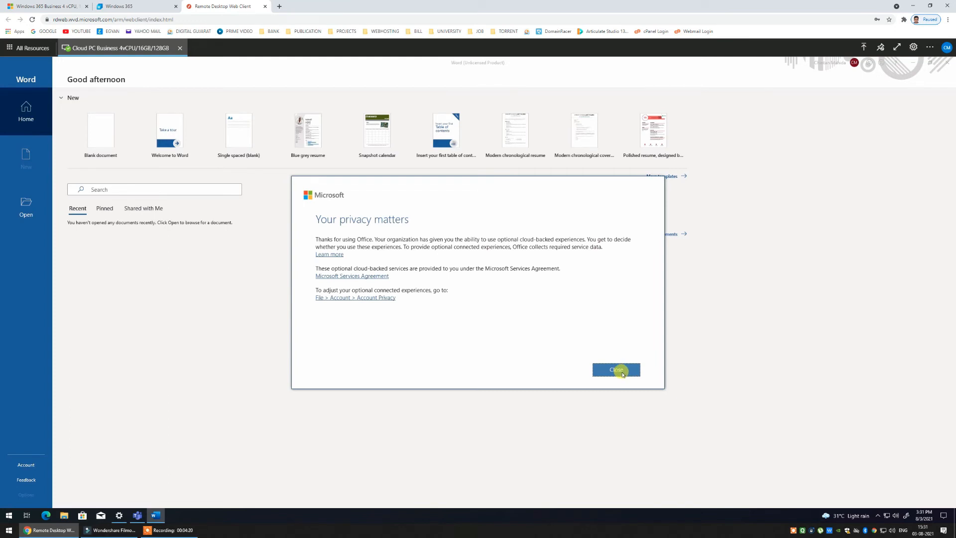
left_click(617, 370)
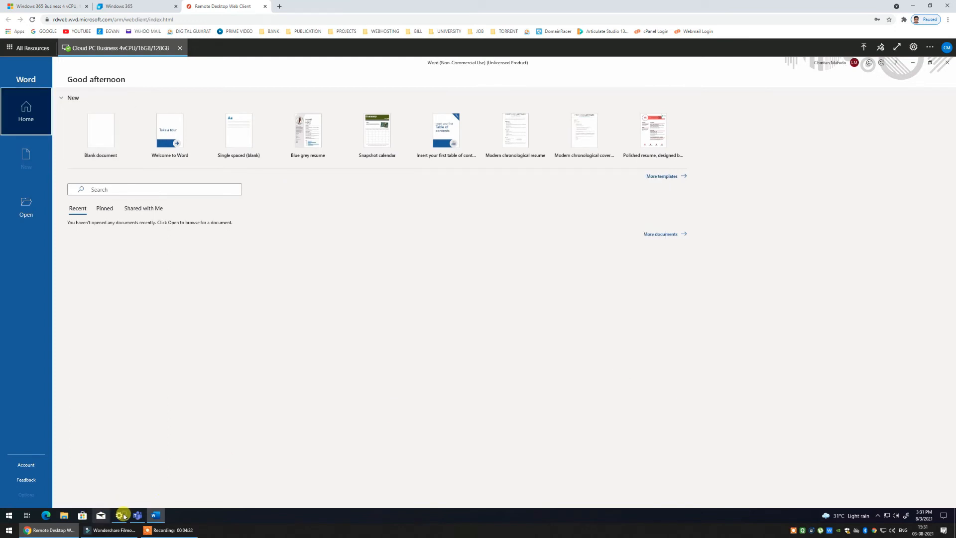
Close and relaunch the Cloud PC session from All Resources, then go to the Windows 365 portal.
left_click(120, 515)
left_click(120, 515)
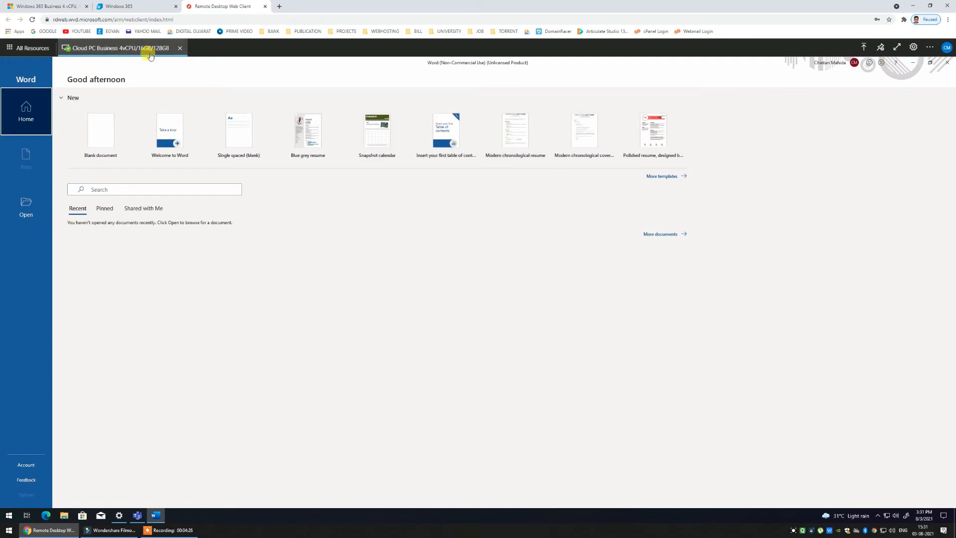
left_click(180, 48)
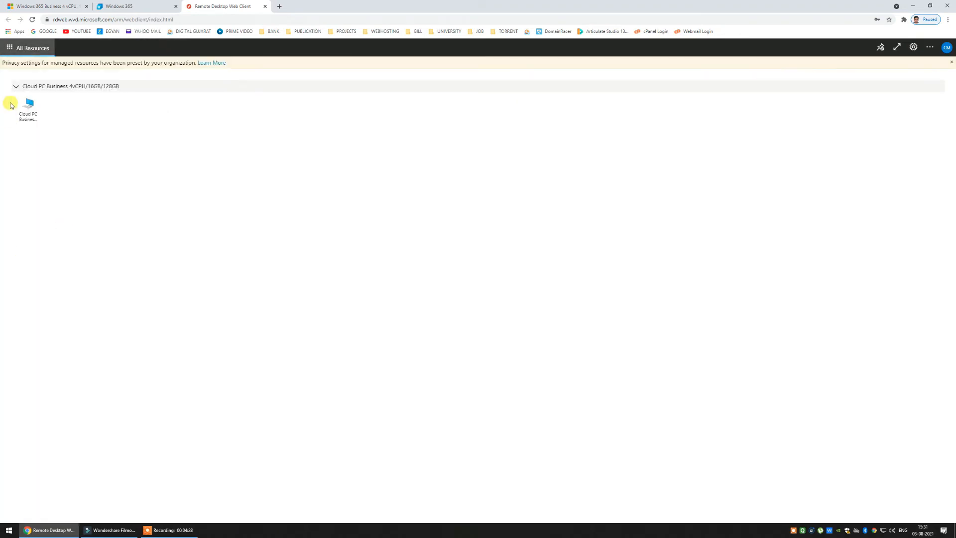
left_click(37, 114)
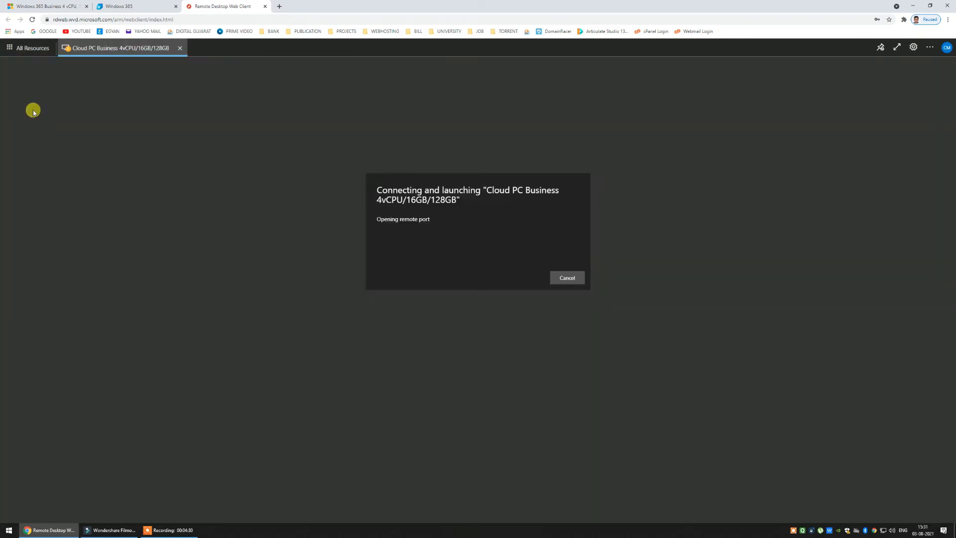
left_click(113, 4)
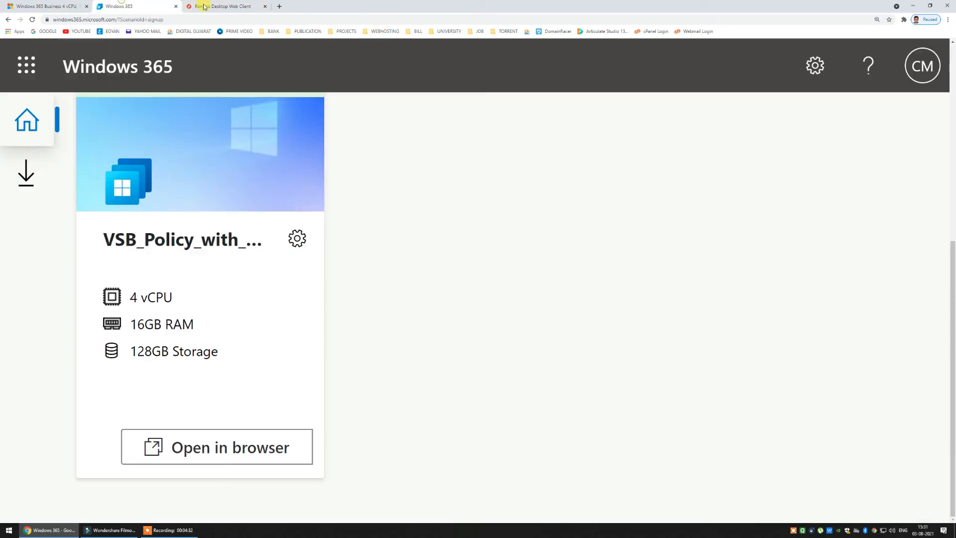
Download the 64-bit Microsoft Remote Desktop for Windows installer from the Windows 365 portal.
left_click(231, 6)
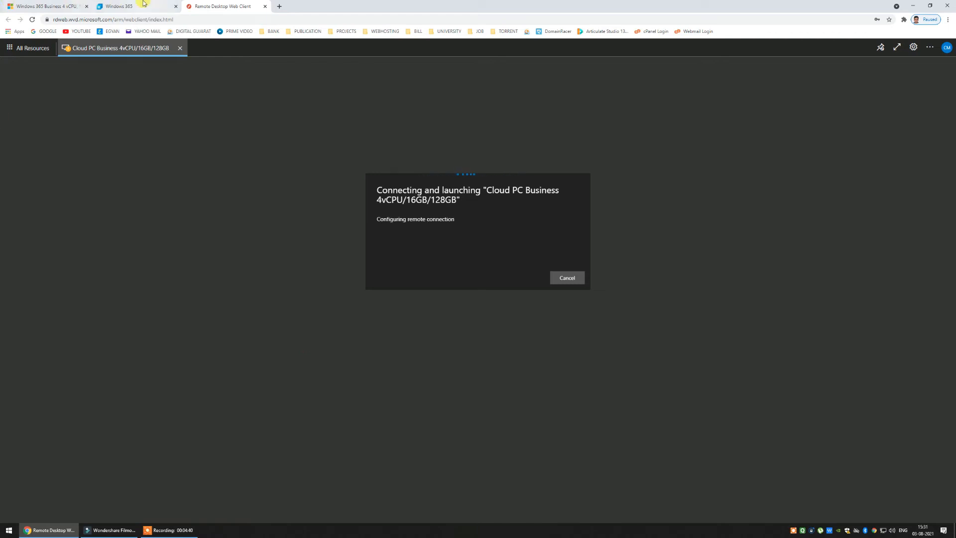
left_click(119, 6)
scroll(572, 187, "up", 5)
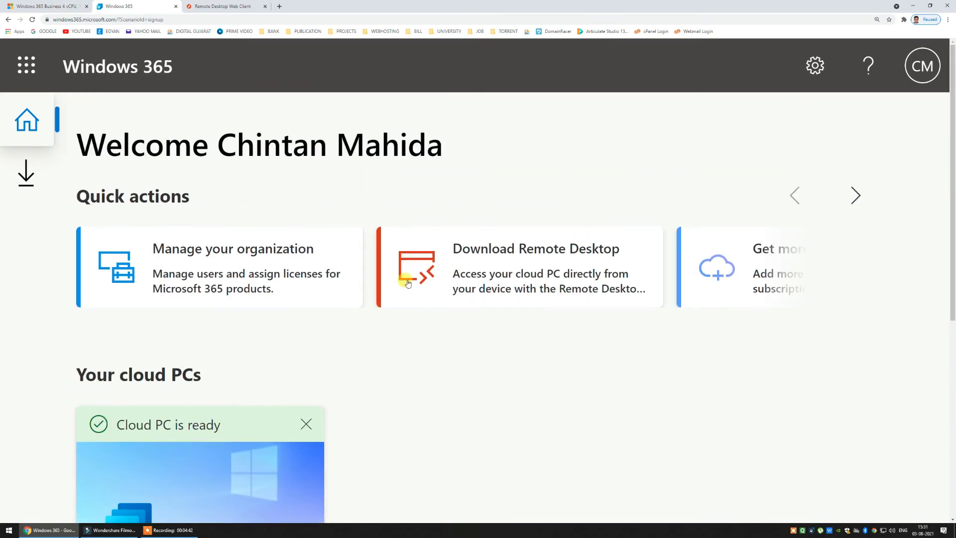
left_click(531, 255)
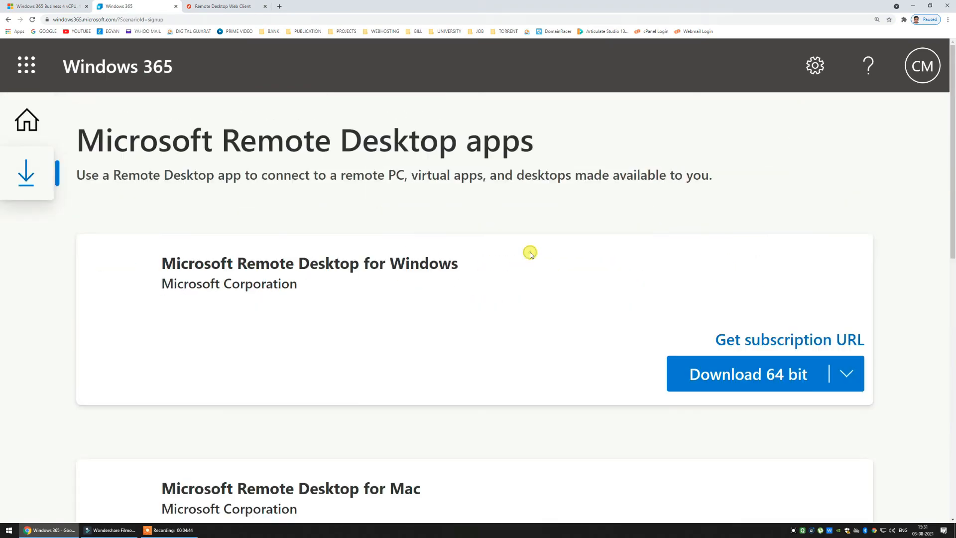
left_click(722, 375)
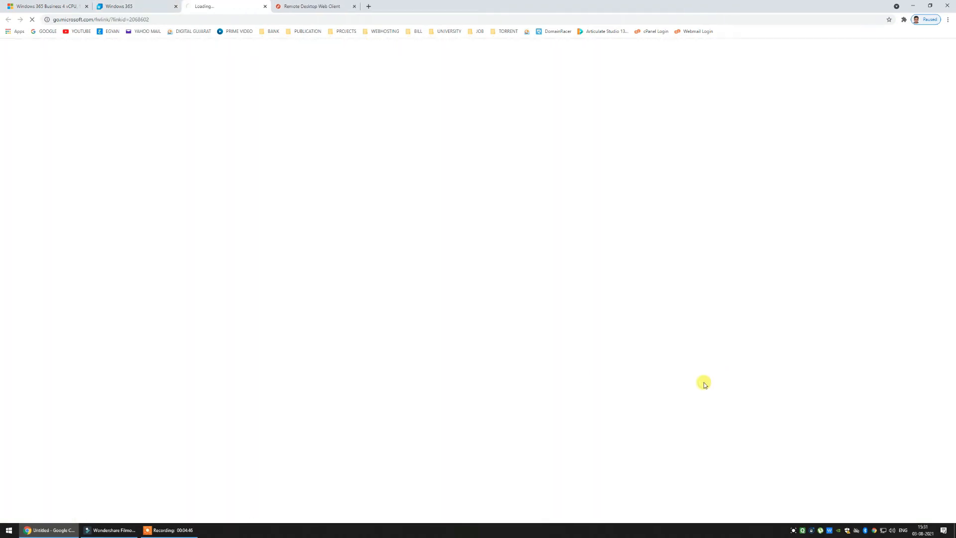
left_click(173, 5)
left_click(188, 5)
left_click(179, 5)
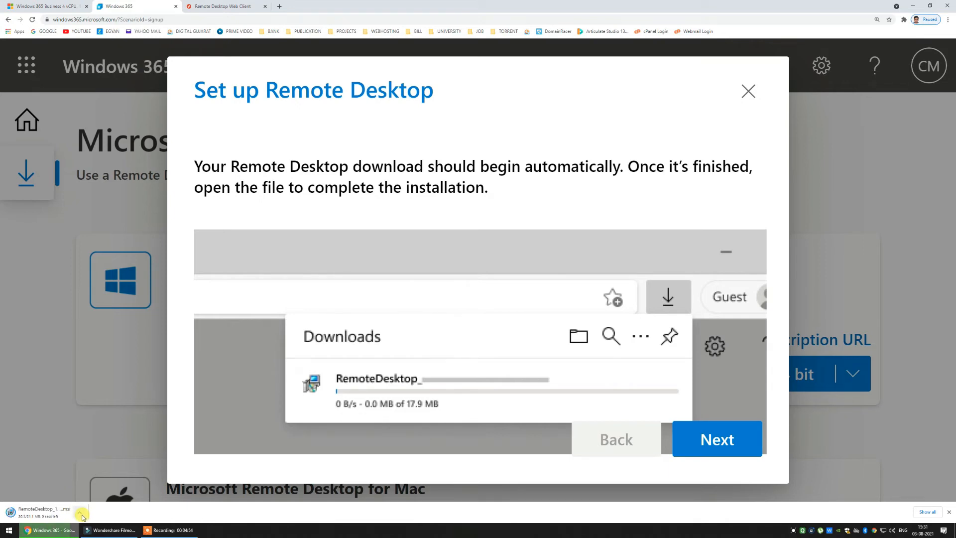
Run the downloaded RemoteDesktop .msi and install it just for the current user.
left_click(82, 515)
left_click(123, 491)
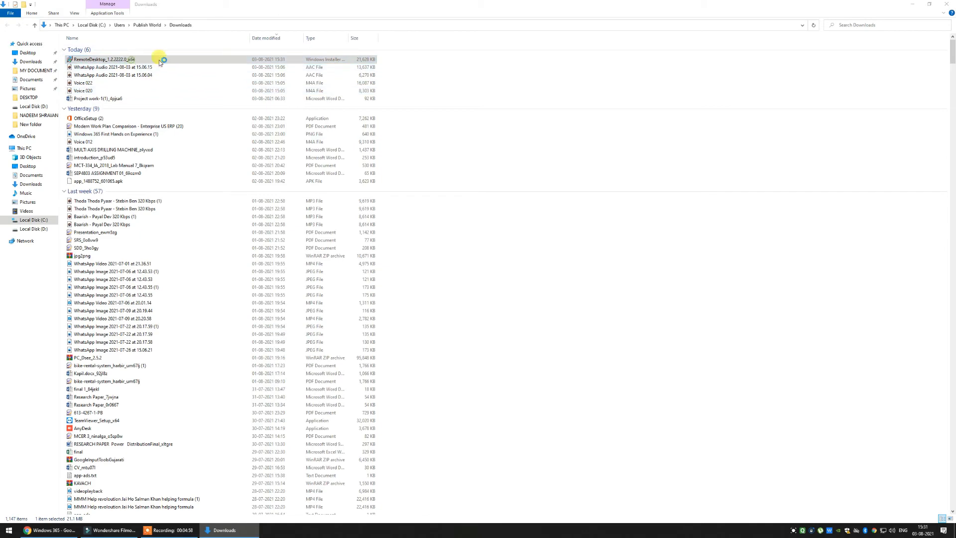
left_click(48, 530)
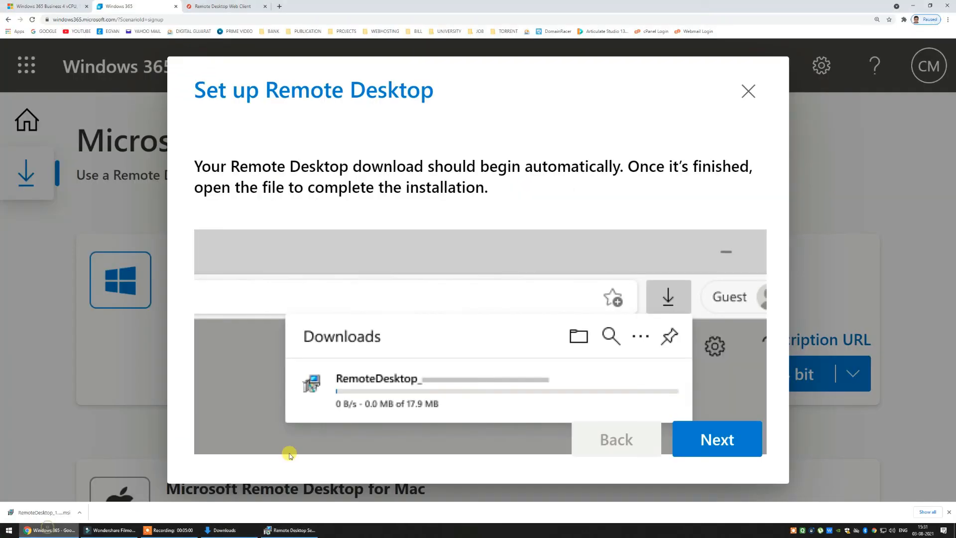
left_click(289, 530)
left_click(512, 324)
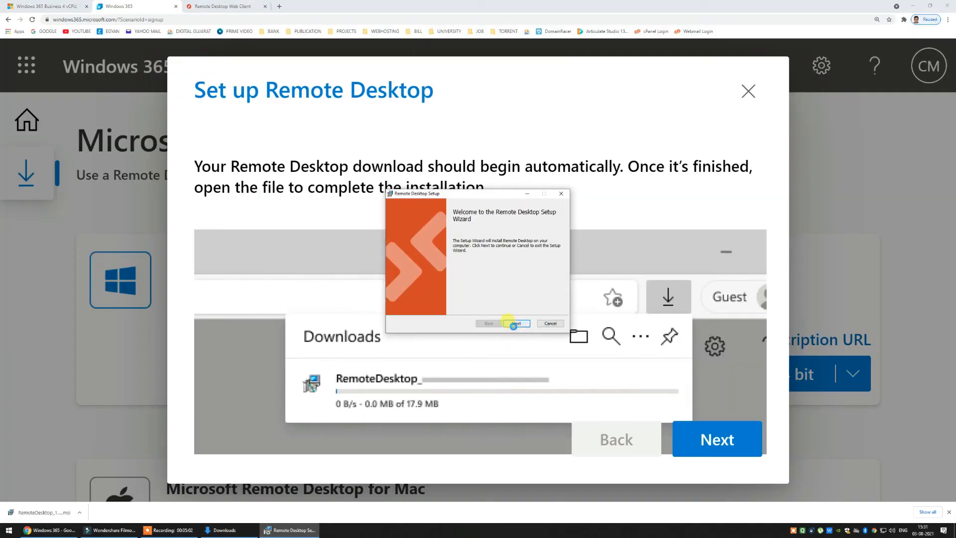
left_click(515, 323)
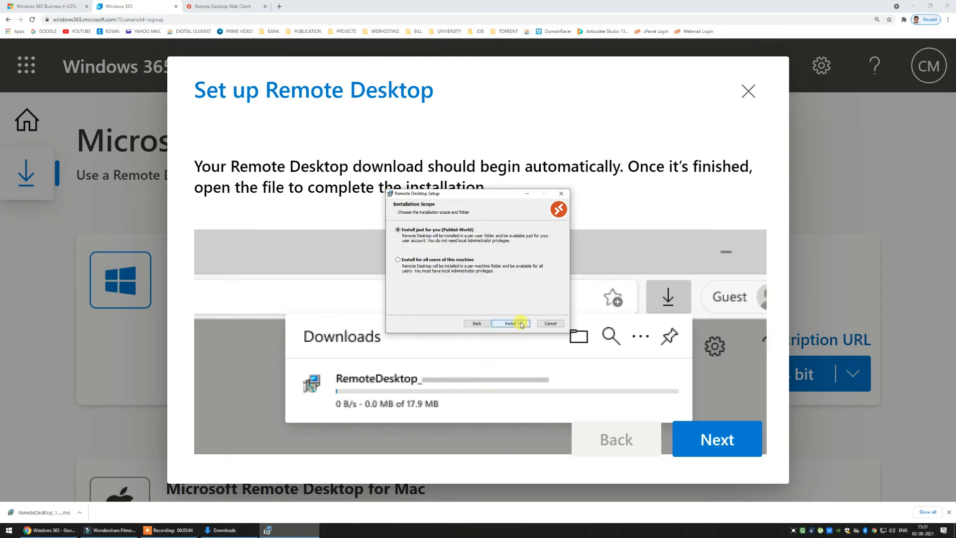
left_click(515, 323)
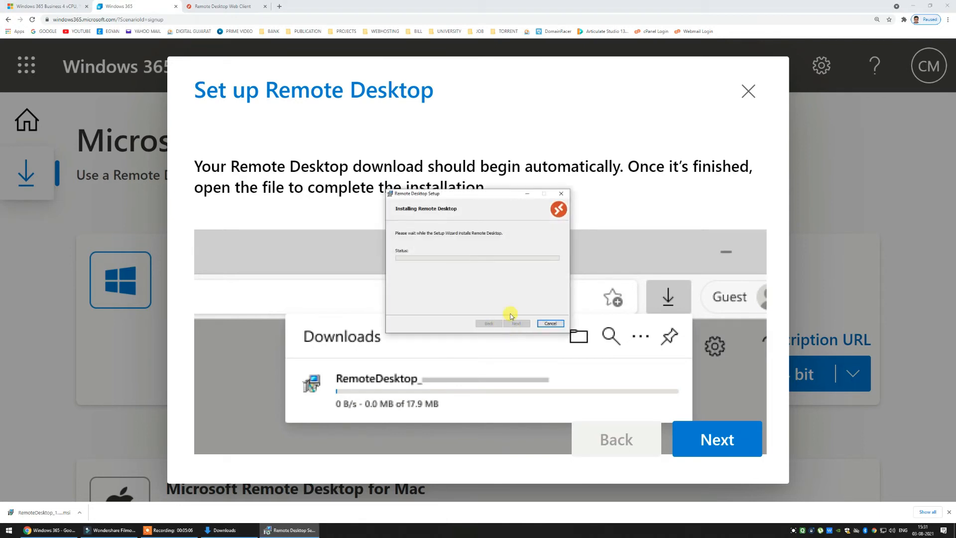
left_click(222, 6)
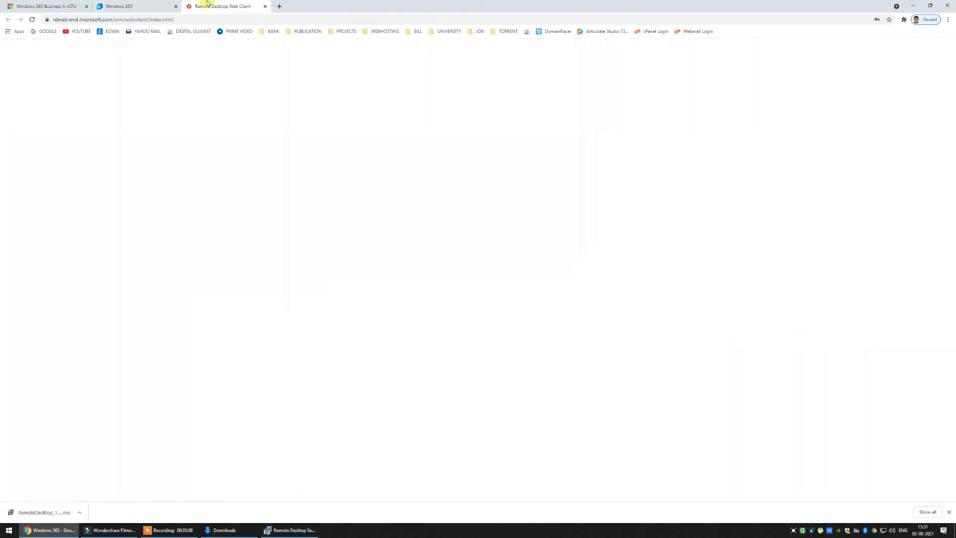
Reconnect to the Cloud PC, close Word, and open Personalize from the desktop.
left_click(531, 282)
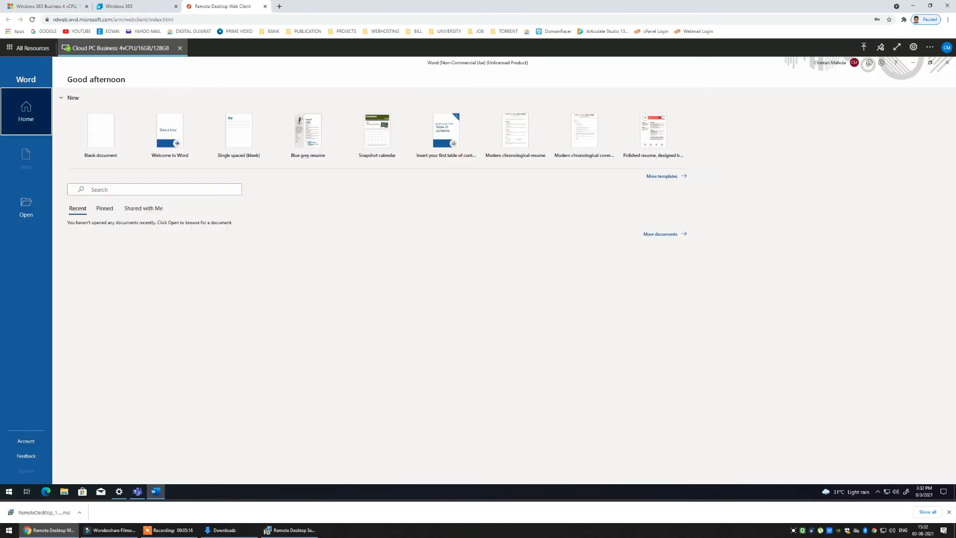
left_click(948, 64)
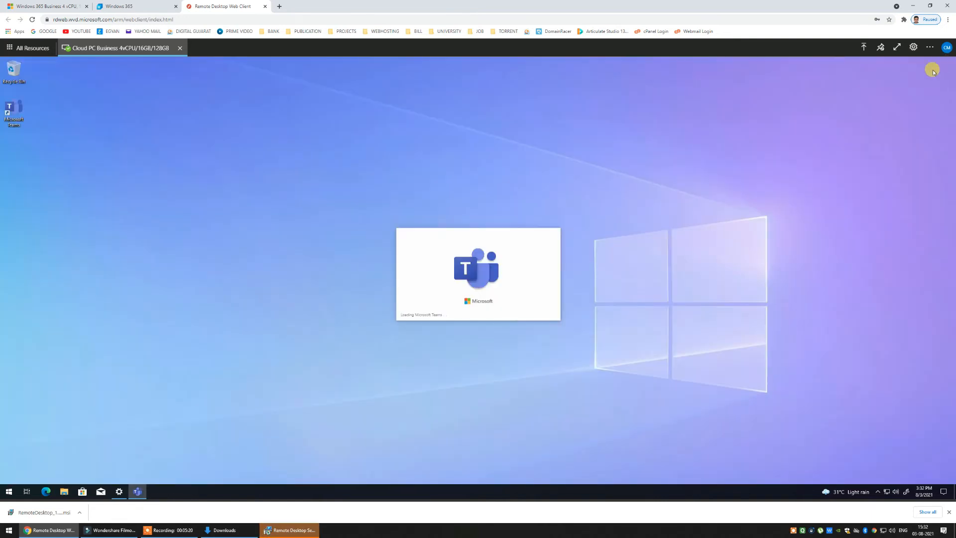
right_click(110, 173)
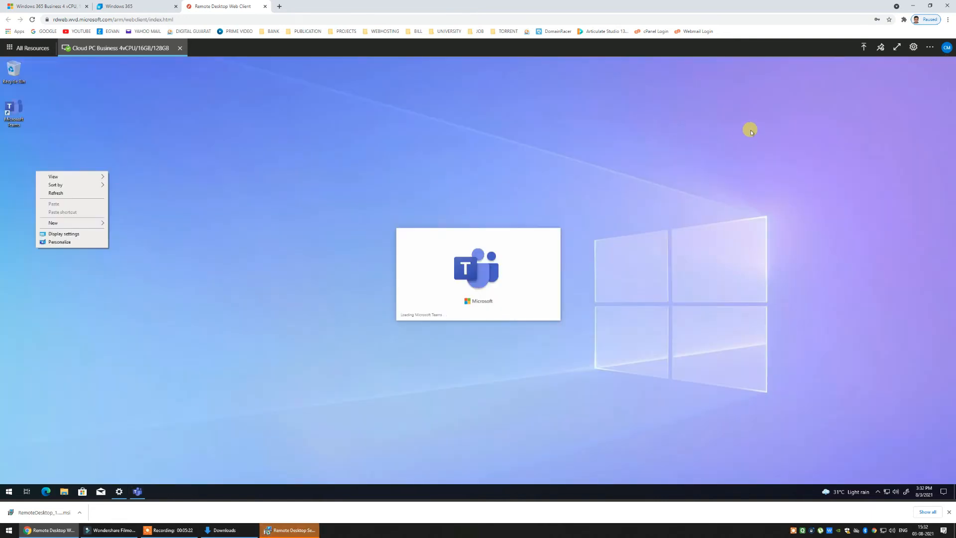
right_click(765, 127)
right_click(763, 126)
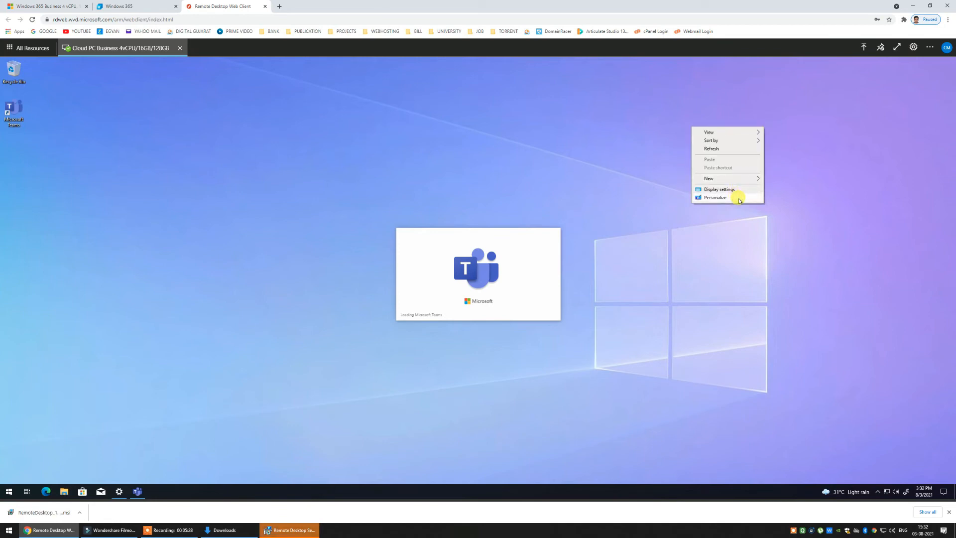
left_click(715, 198)
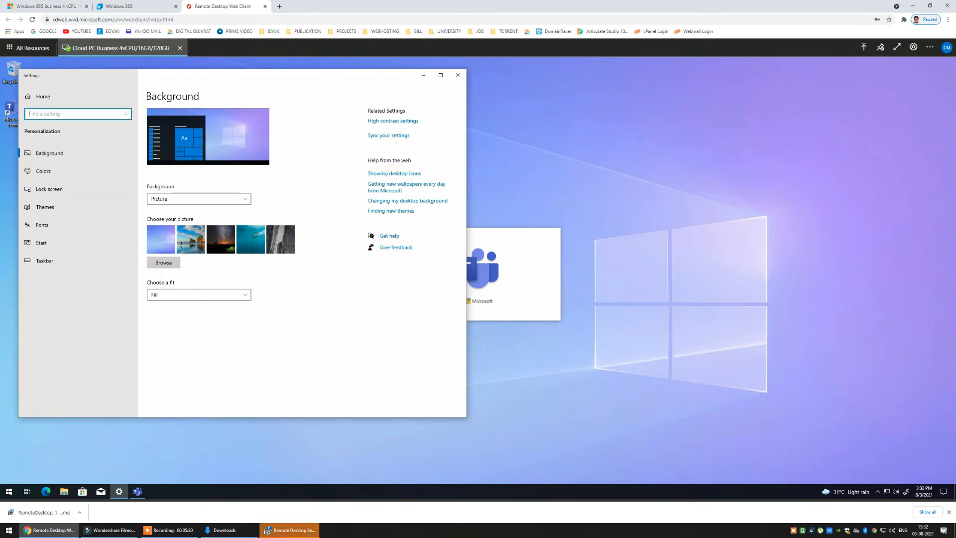
Look up web help on showing desktop icons, then close the help results.
left_click(393, 174)
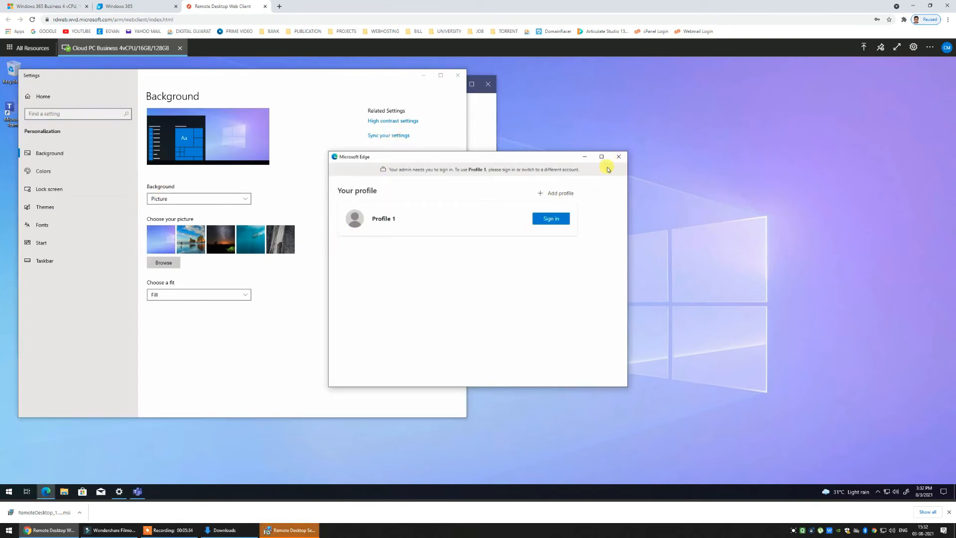
left_click(617, 157)
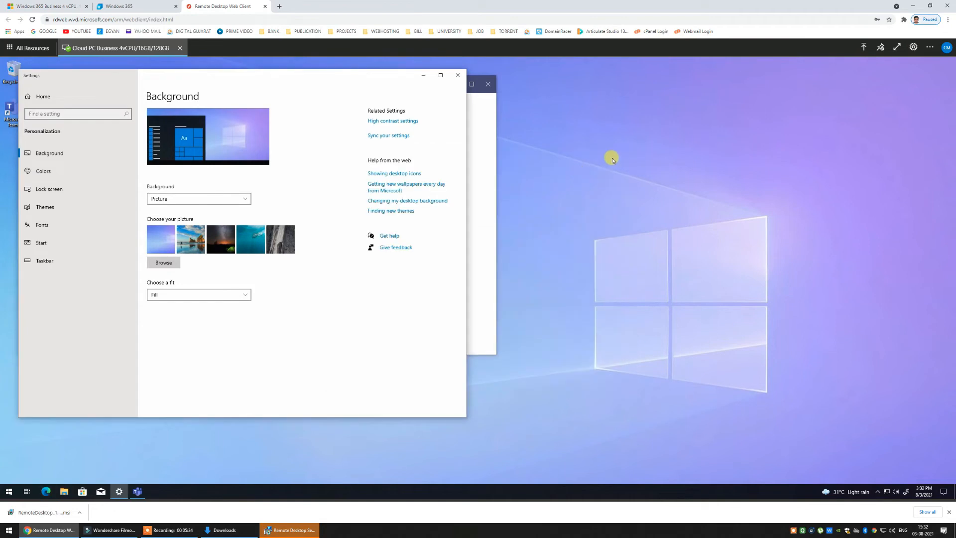
left_click(392, 174)
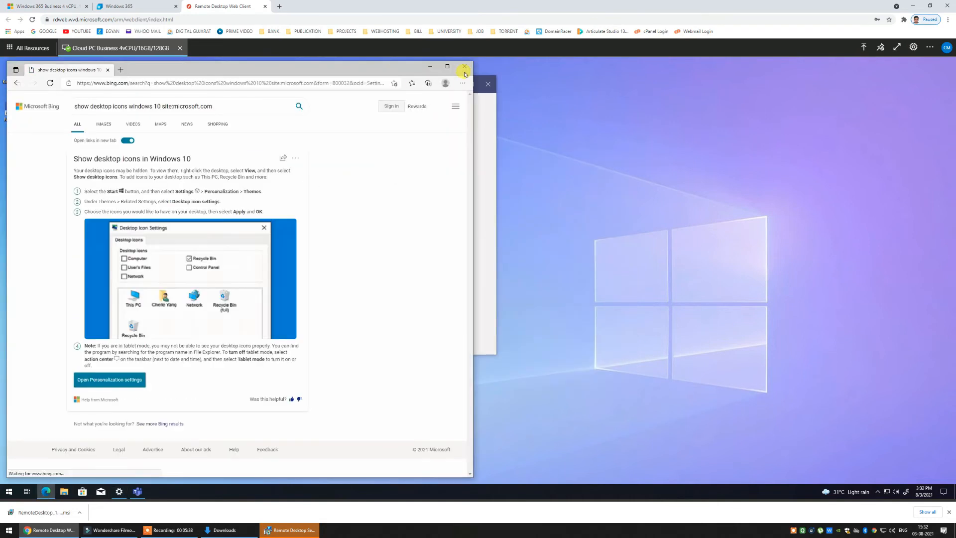
left_click(463, 69)
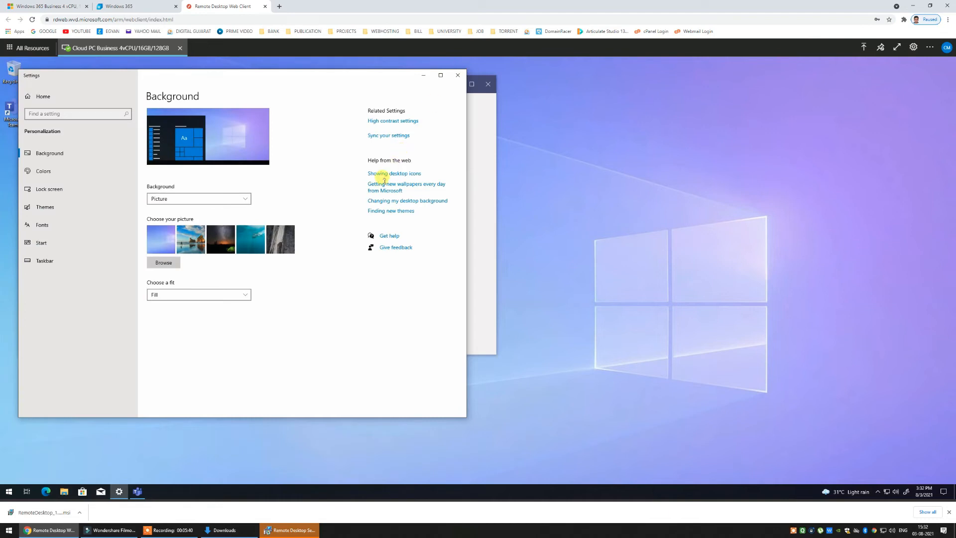
Enable the Computer icon in Themes > Desktop icon settings, apply it, and close Settings.
left_click(46, 209)
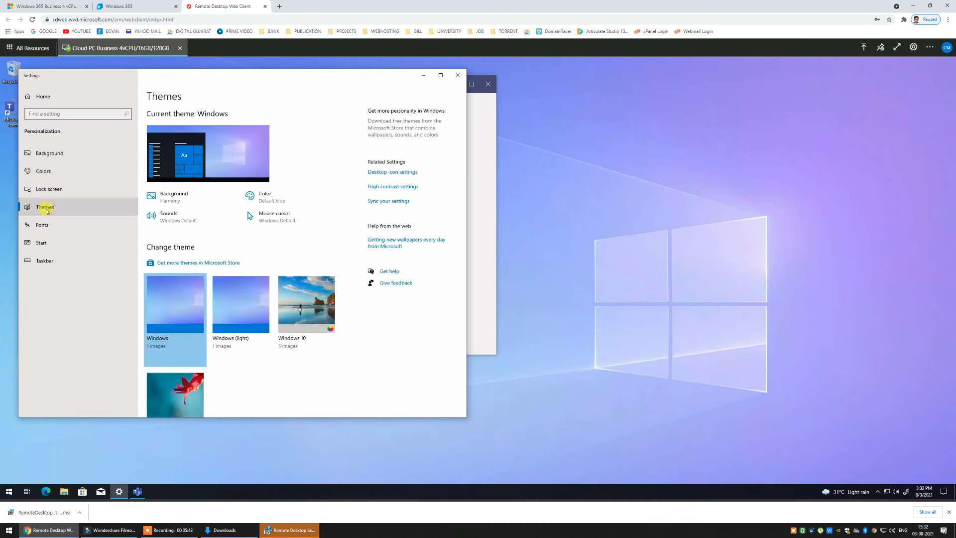
left_click(383, 172)
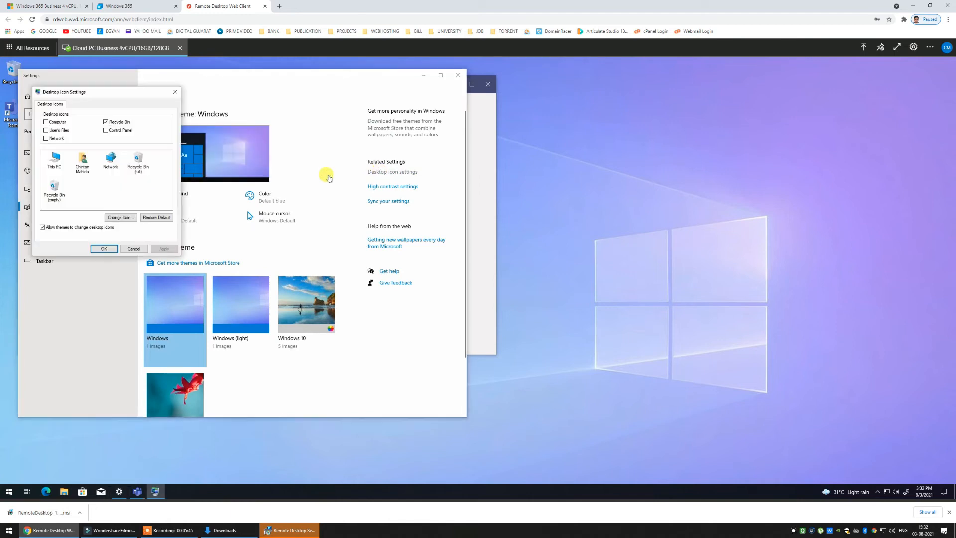
left_click(46, 122)
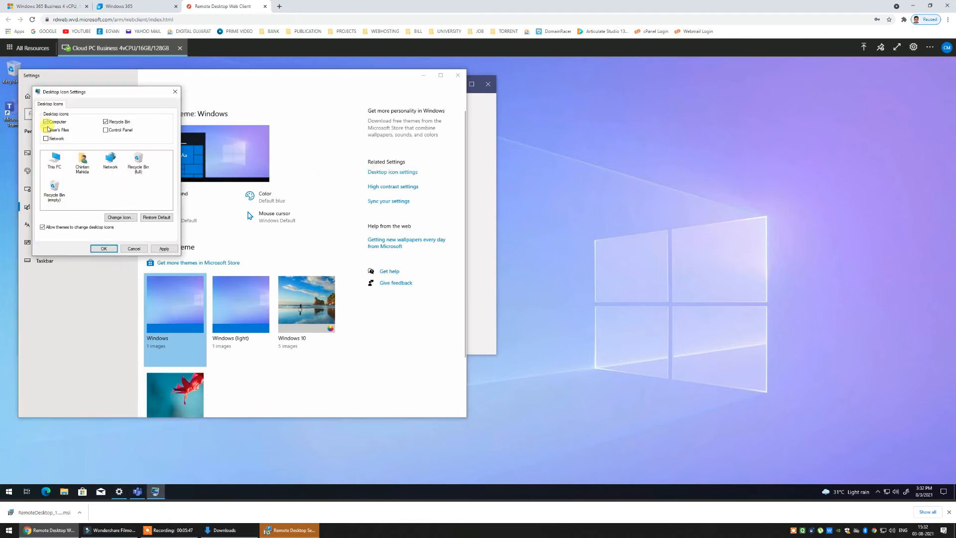
left_click(164, 249)
left_click(105, 249)
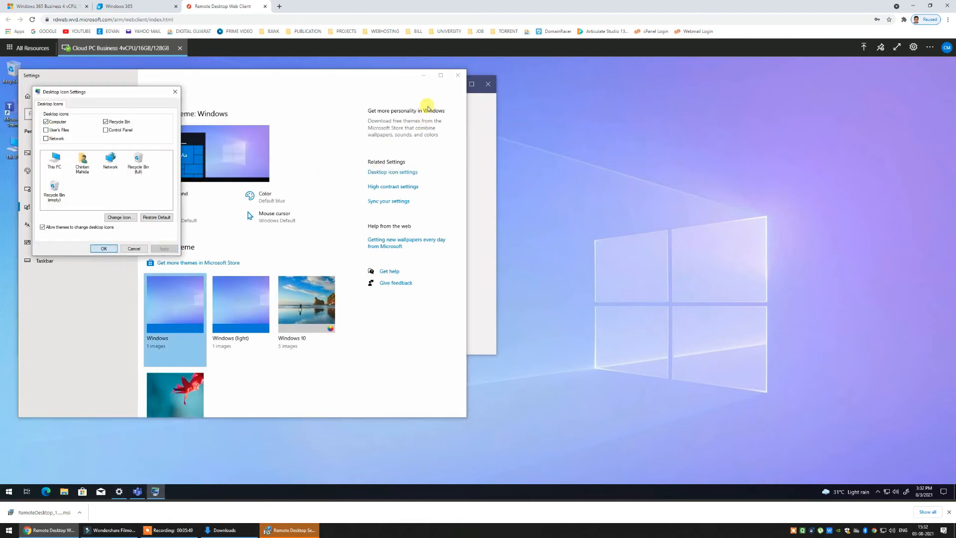
left_click(455, 78)
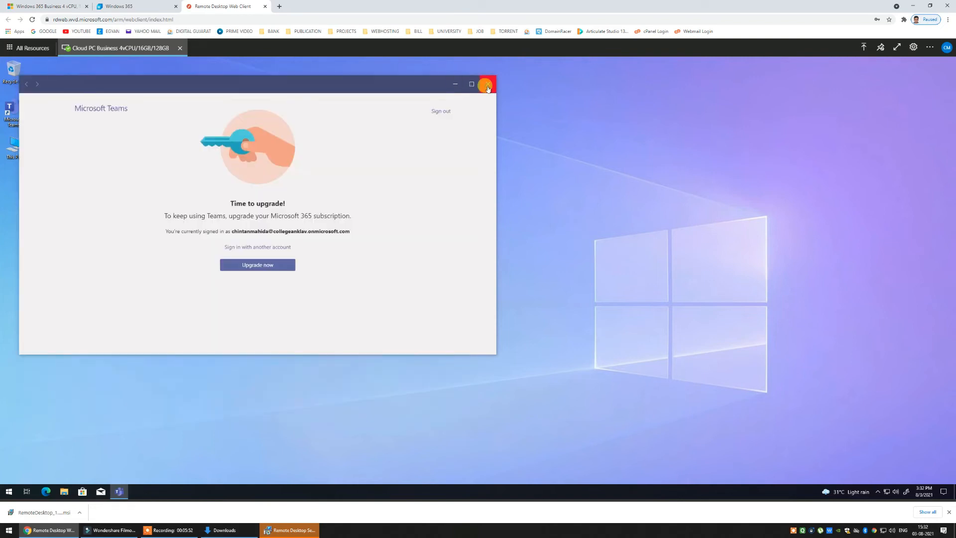
Close Teams, open This PC, and check its properties showing 16.0 GB installed RAM.
left_click(487, 85)
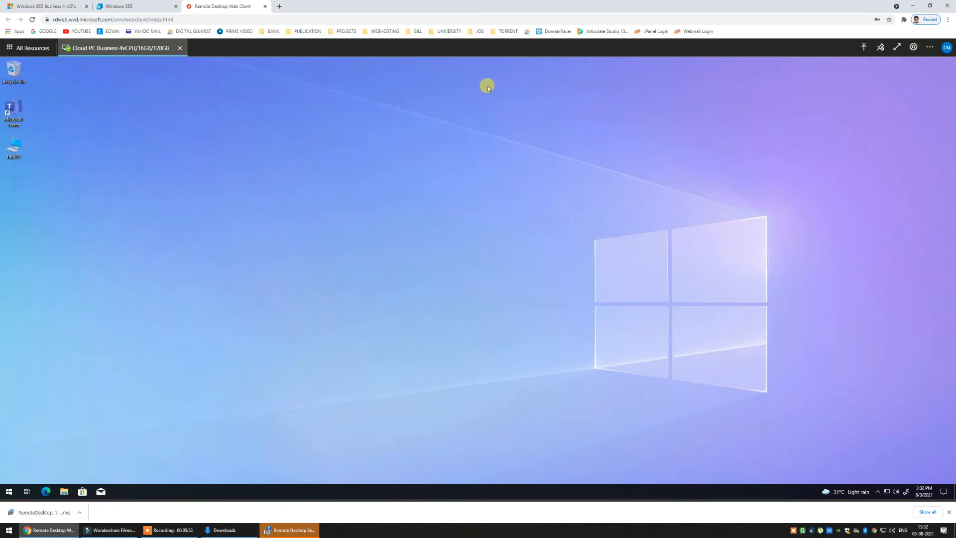
double_click(21, 152)
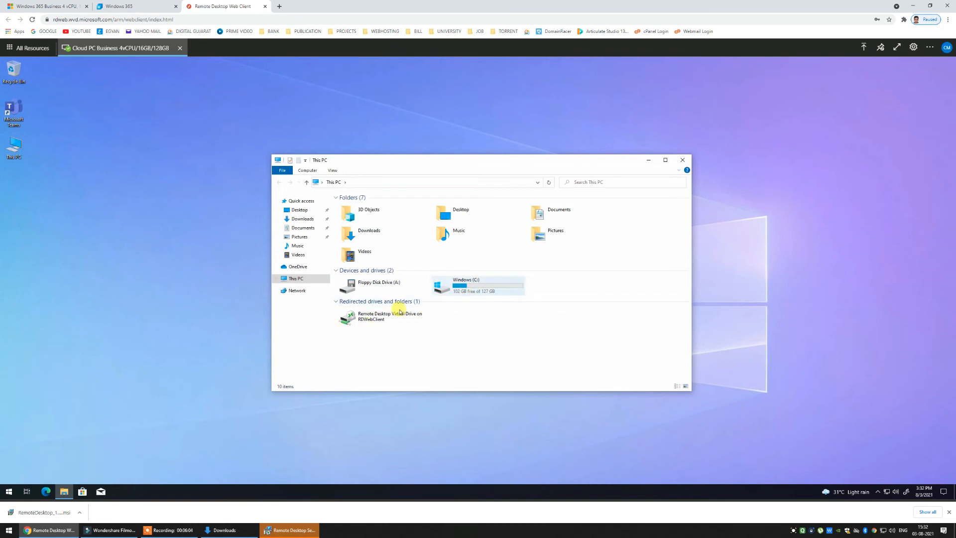
right_click(14, 151)
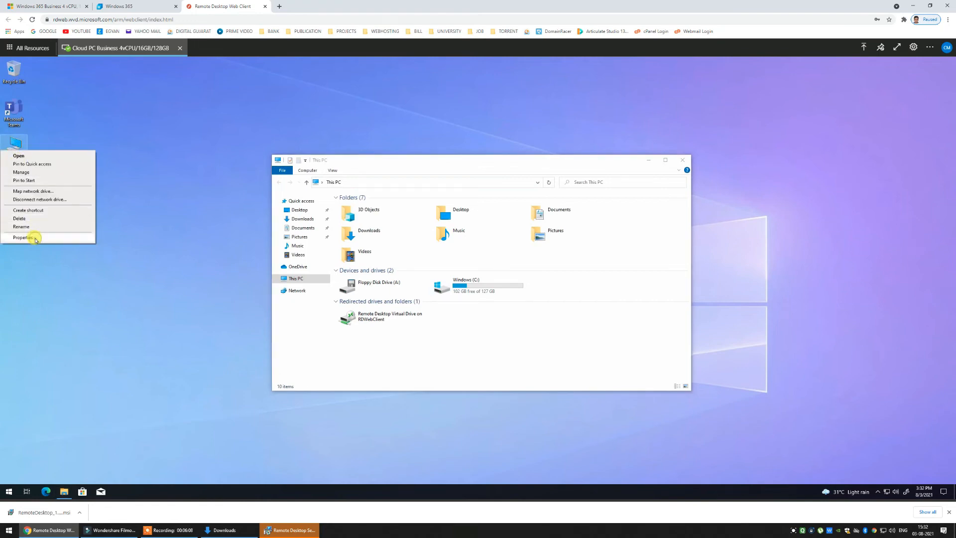
left_click(35, 239)
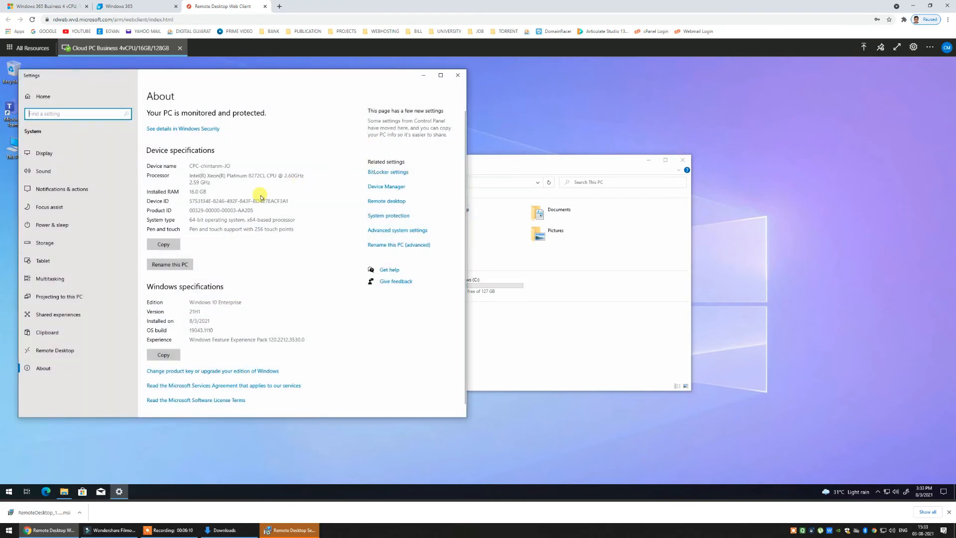
triple_click(211, 190)
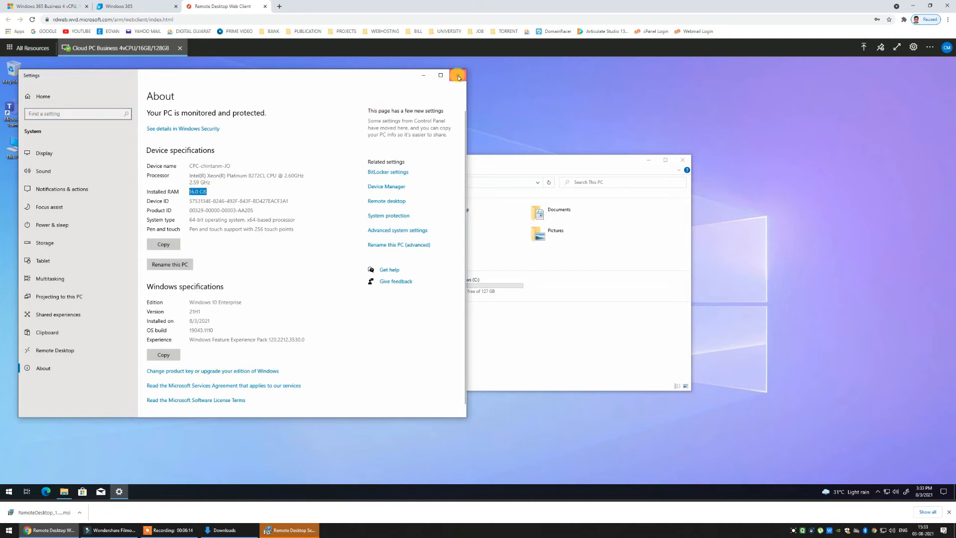
left_click(457, 76)
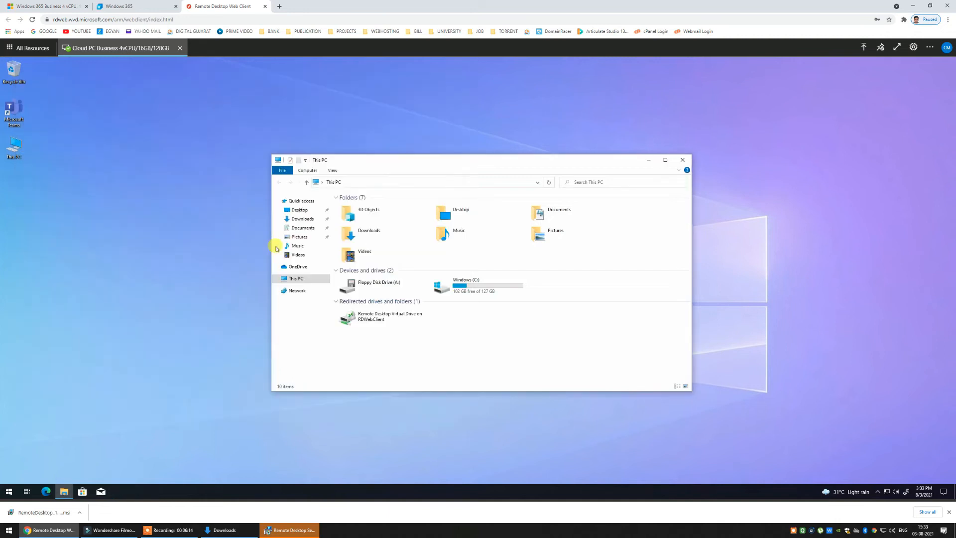
Launch Microsoft Edge on the Cloud PC and finish its first-run sync setup.
left_click(46, 492)
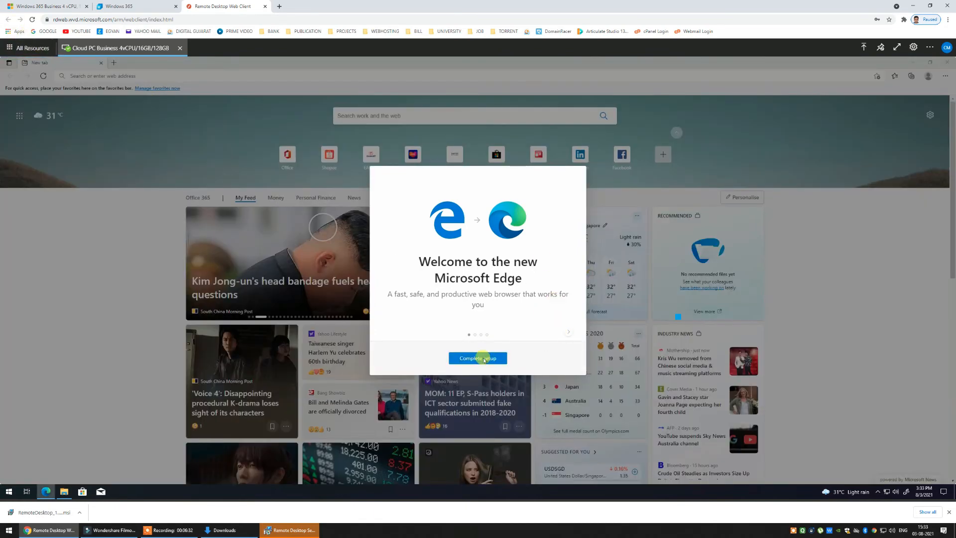
left_click(484, 359)
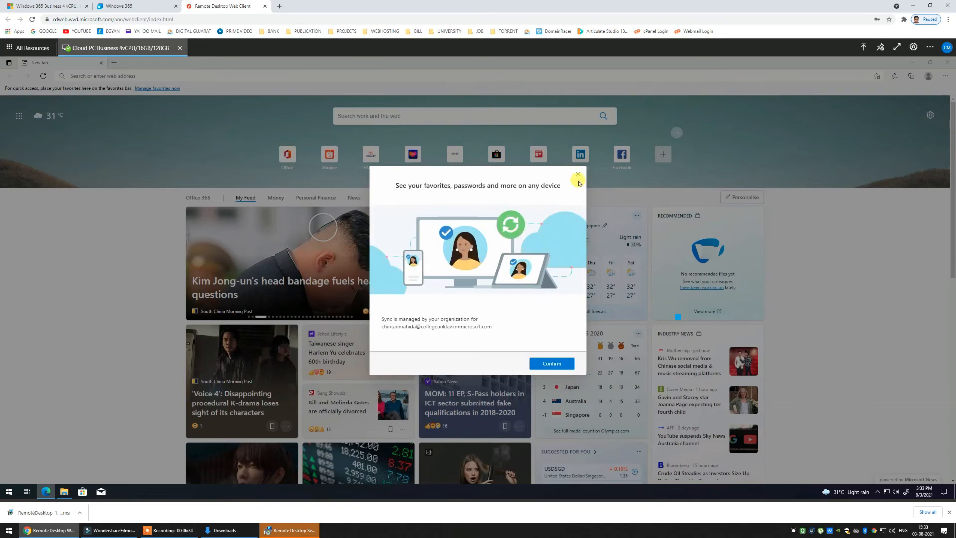
left_click(578, 174)
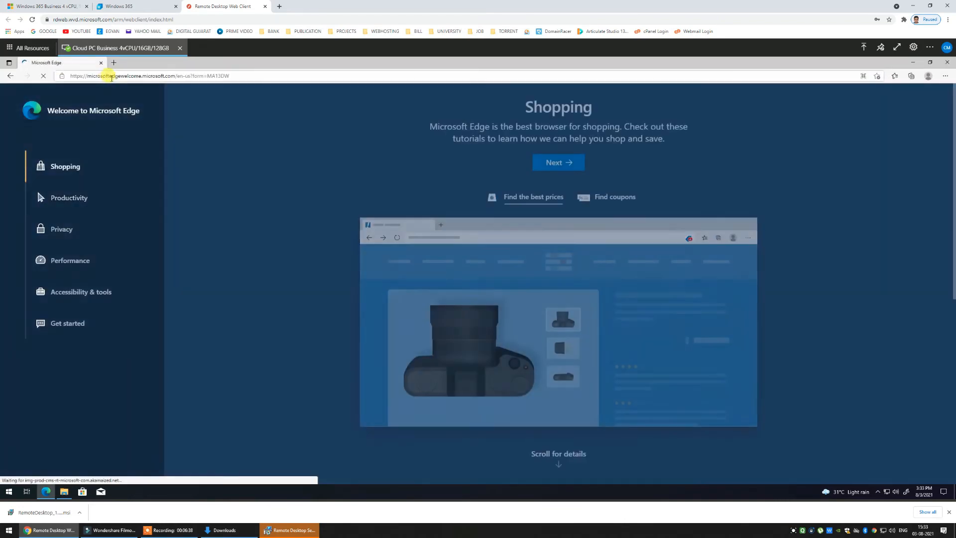
left_click(114, 77)
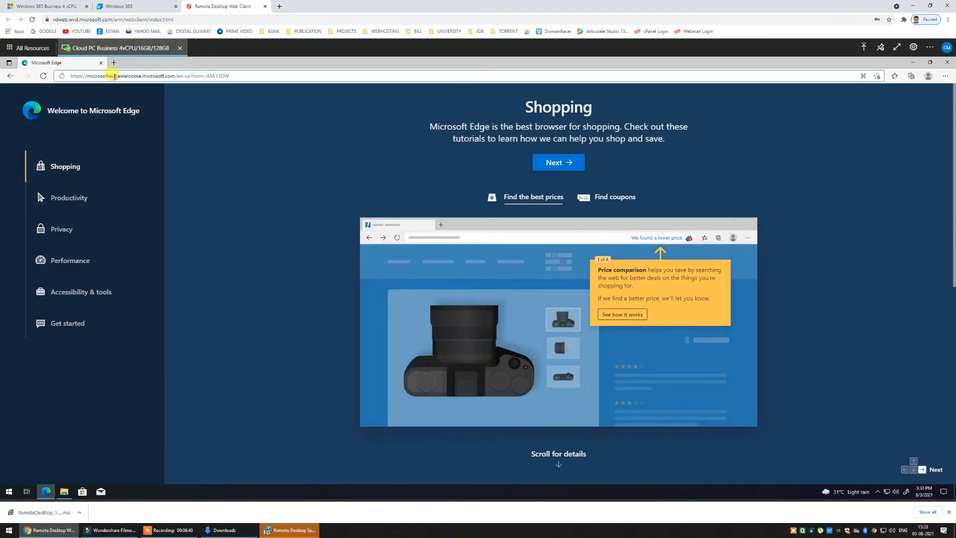
key("BackSpace")
key("BackSpace")
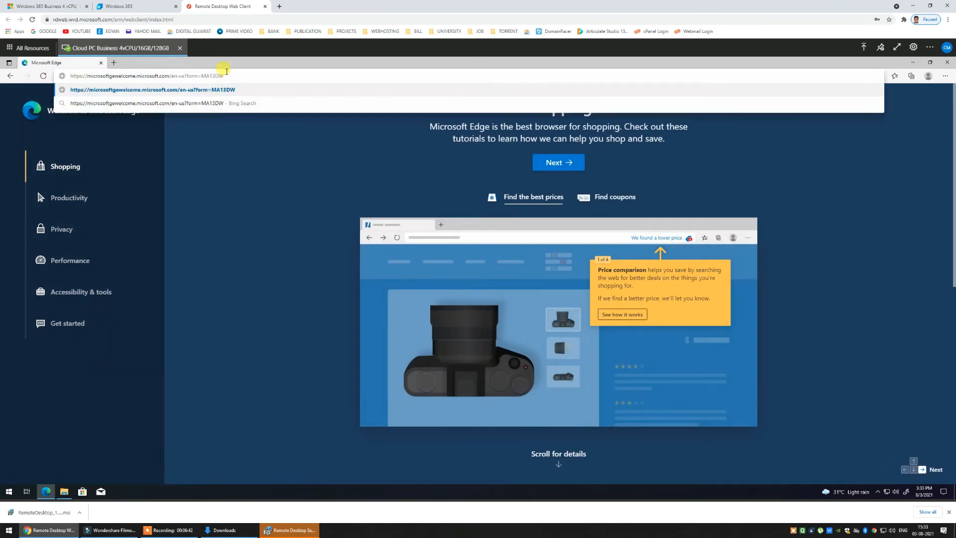
left_click(225, 76)
left_click_drag(79, 75, 241, 73)
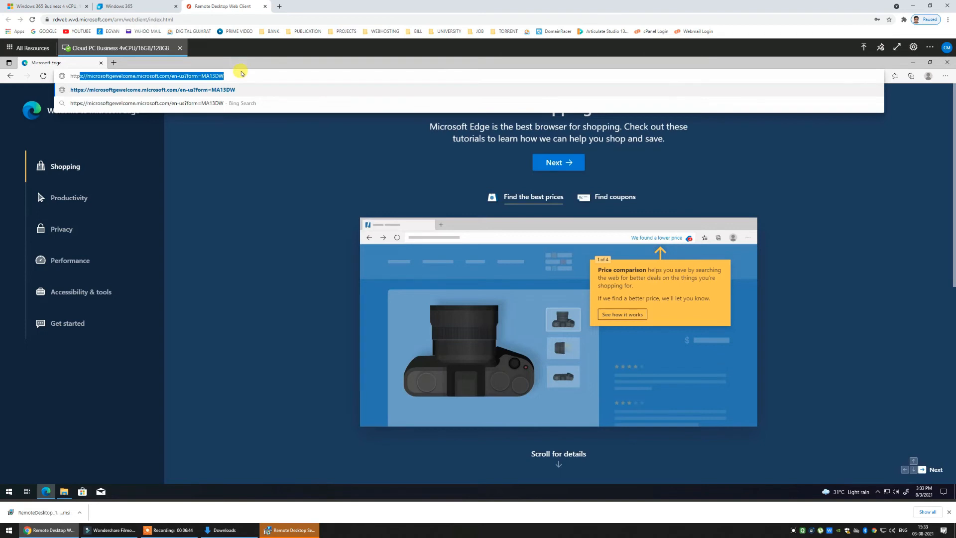
key("BackSpace")
key("BackSpace")
key("BackSpace")
key("BackSpace")
key("BackSpace")
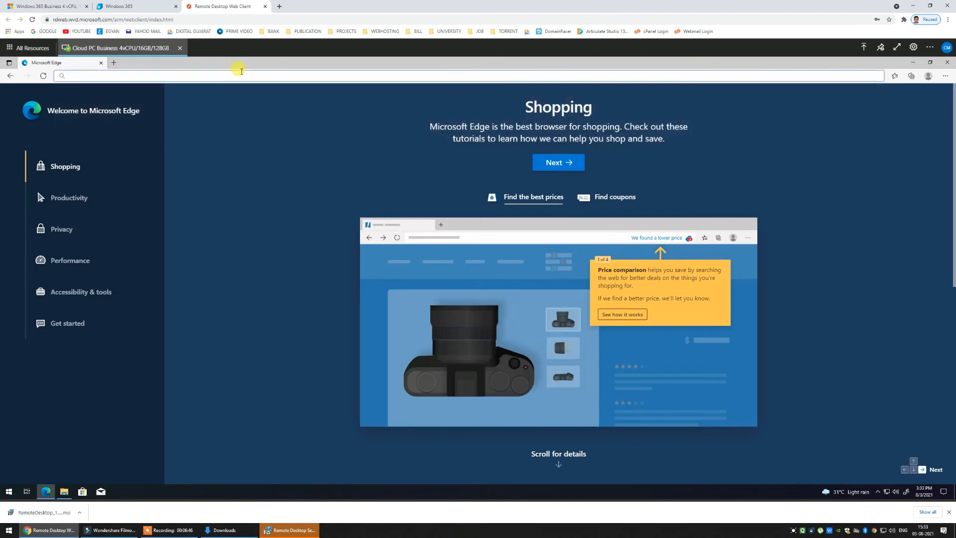
type("w")
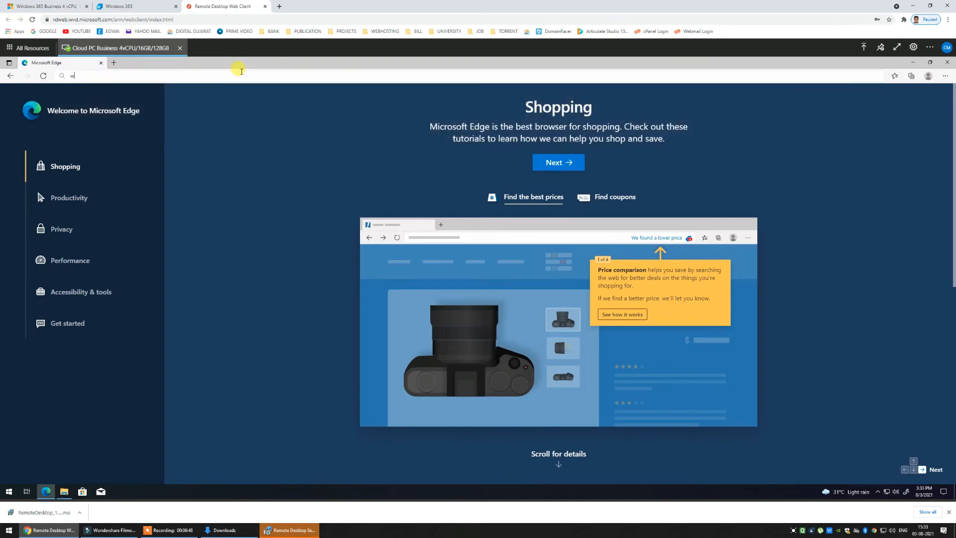
type("www.go")
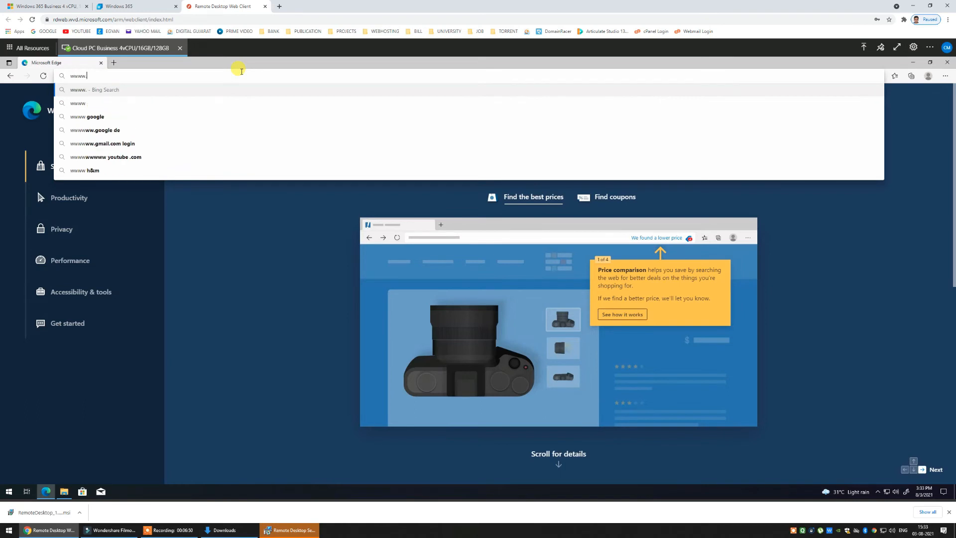
key("BackSpace")
key("BackSpace")
key("BackSpace")
key("BackSpace")
key("BackSpace")
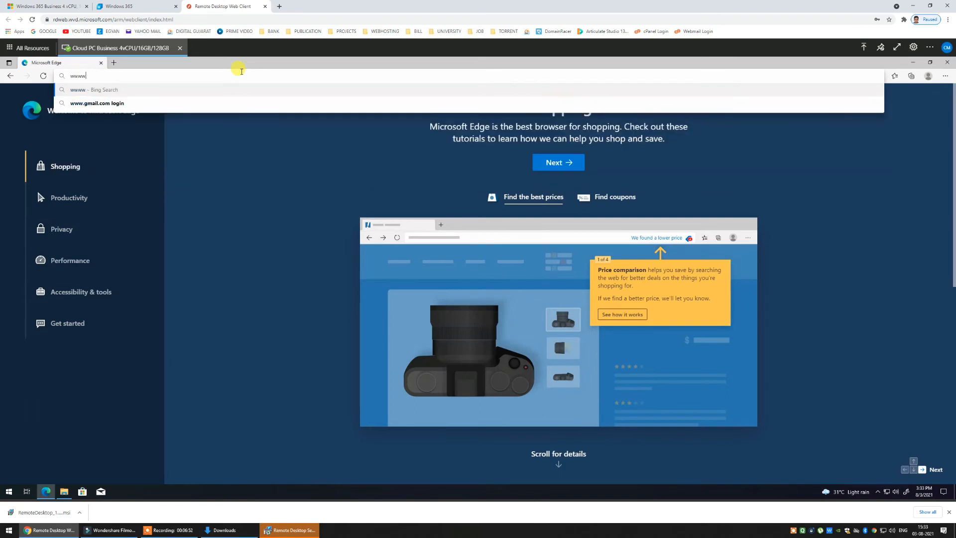
type(".goog")
key("BackSpace")
key("BackSpace")
key("BackSpace")
key("BackSpace")
key("BackSpace")
key("BackSpace")
type("w")
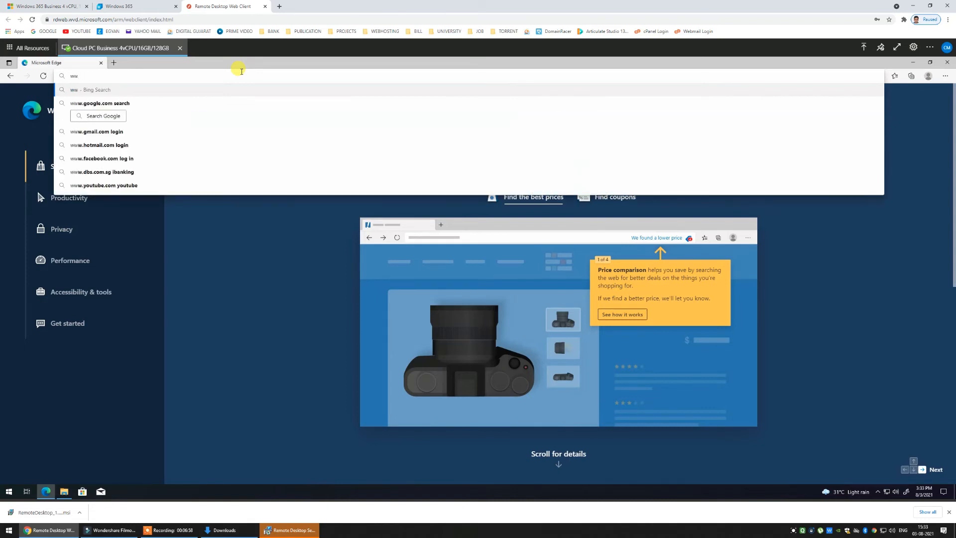
type("w")
type(".googo")
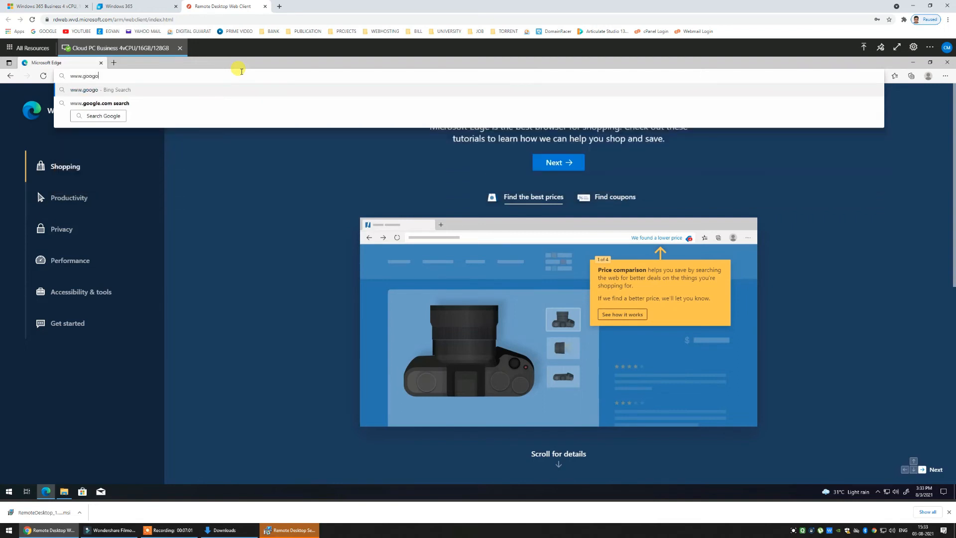
key("BackSpace")
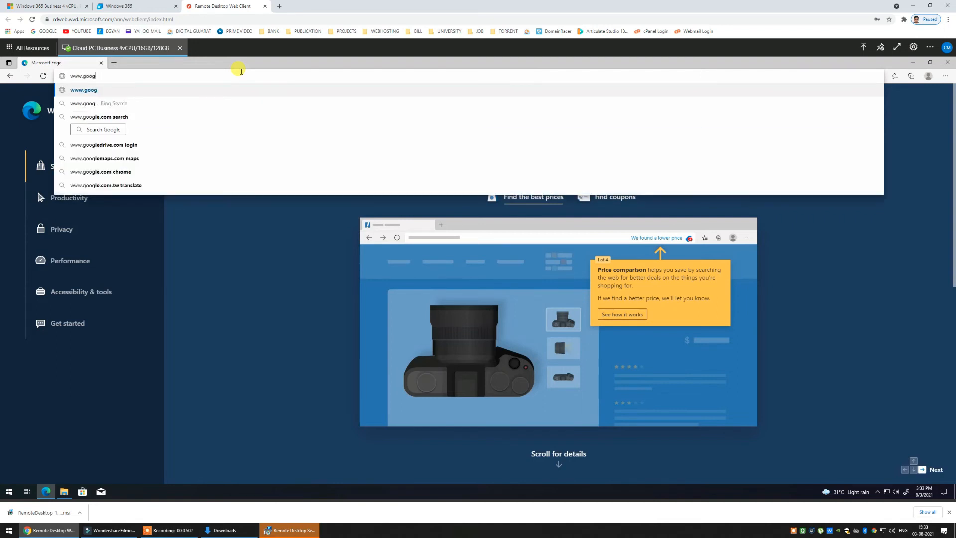
type("le")
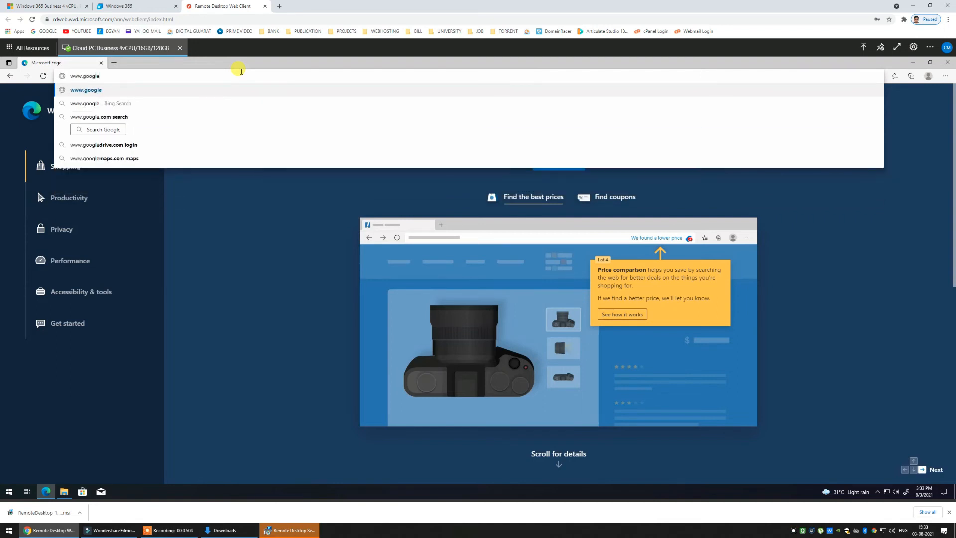
type(".com")
key("Return")
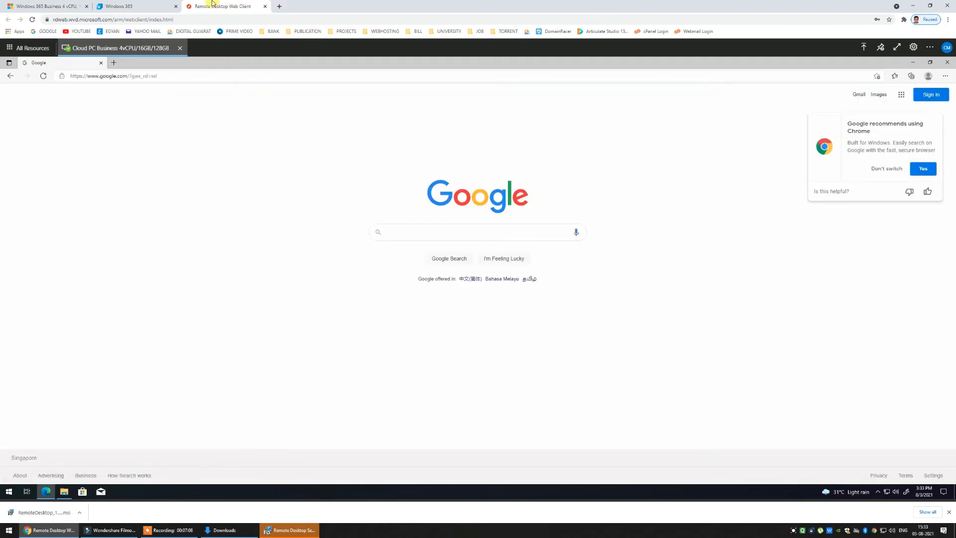
Google 'internet speed test' on the Cloud PC and open the Speedtest by Ookla result.
left_click(127, 6)
left_click(214, 6)
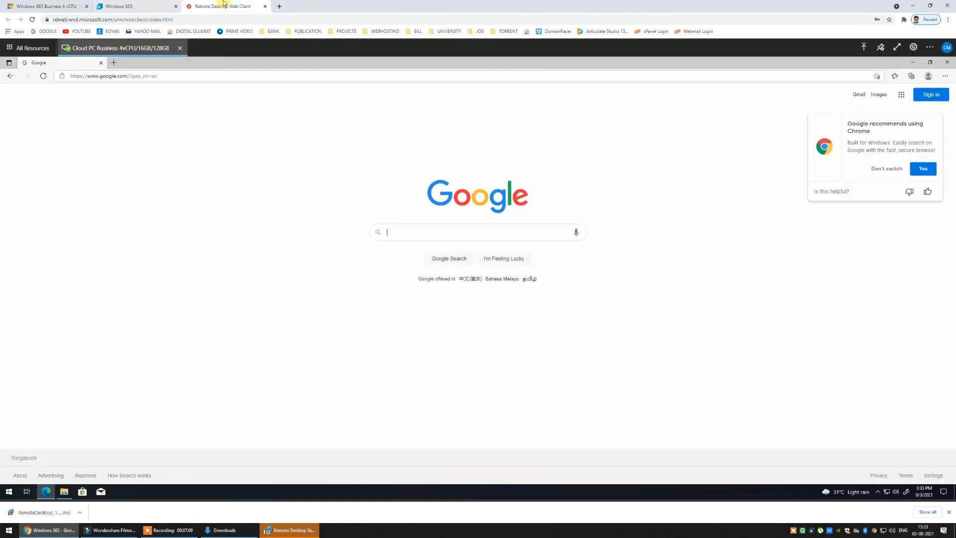
left_click(431, 234)
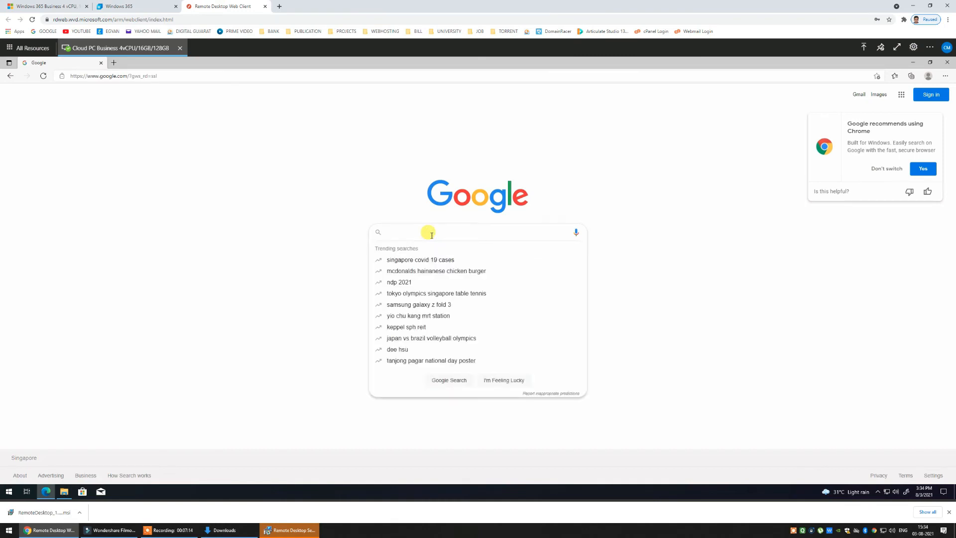
type("internet")
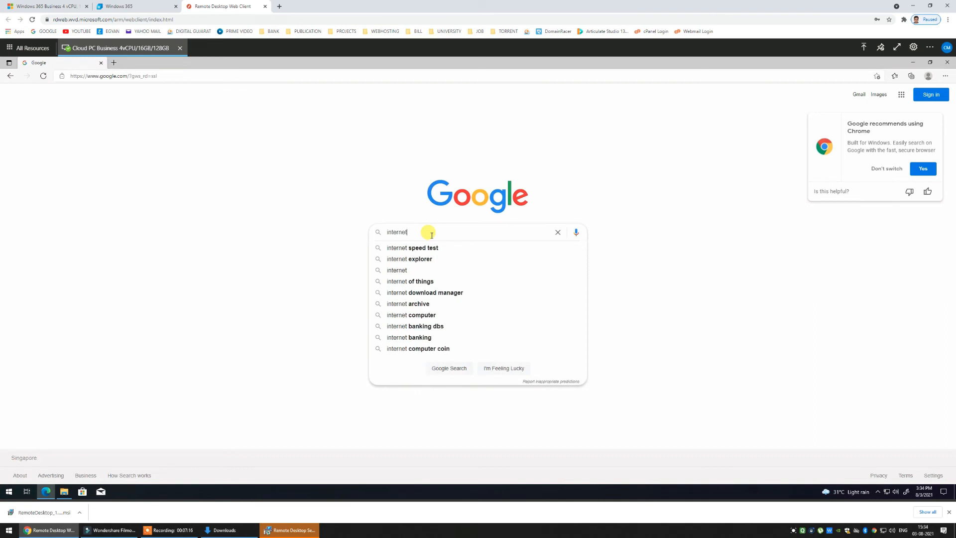
key("Down")
key("Return")
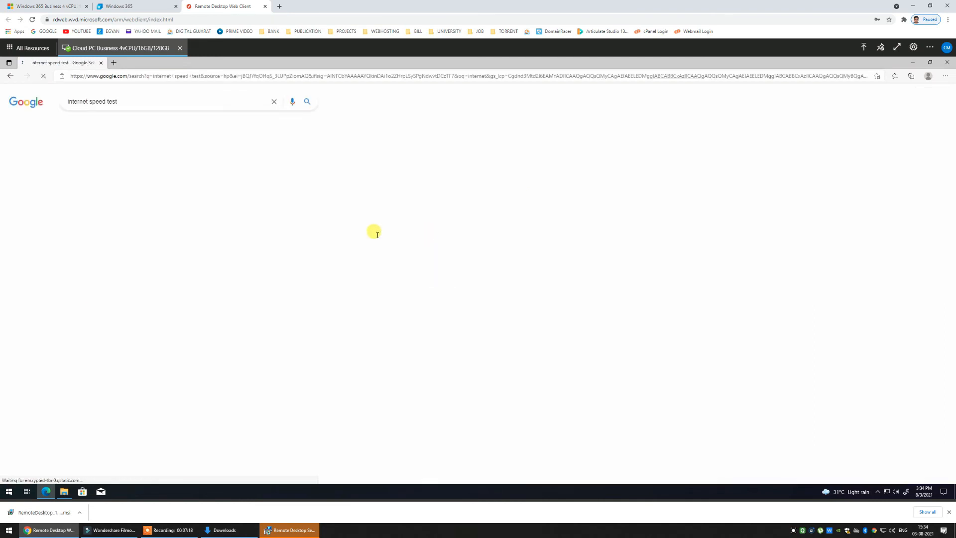
left_click(138, 291)
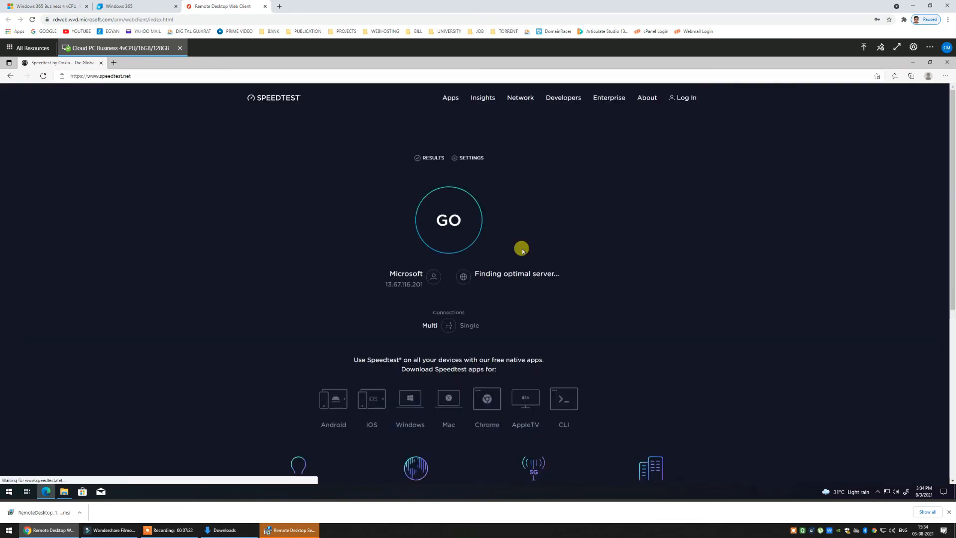
Run the Cloud PC speed test (1 ms ping, 1064.07 Mbps download) and dismiss the password notice.
left_click(453, 222)
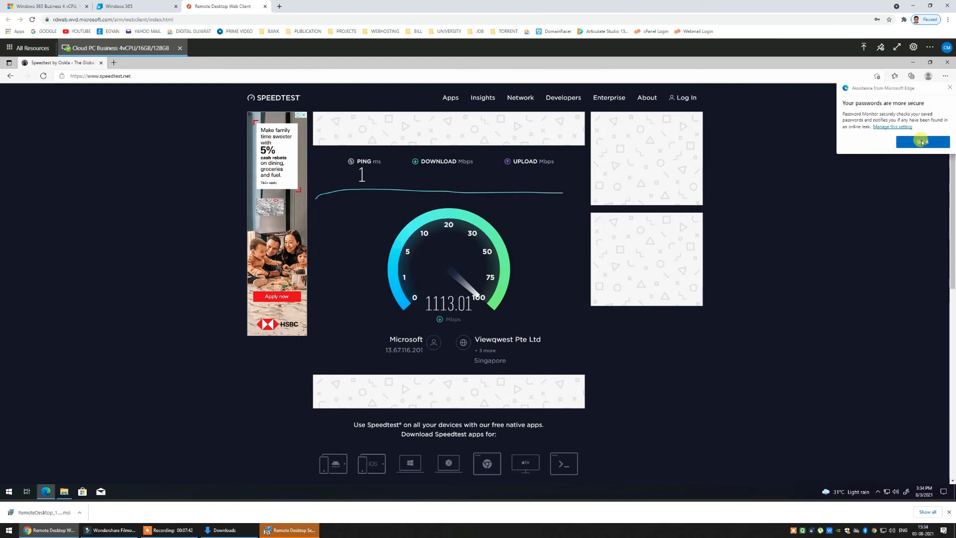
left_click(922, 143)
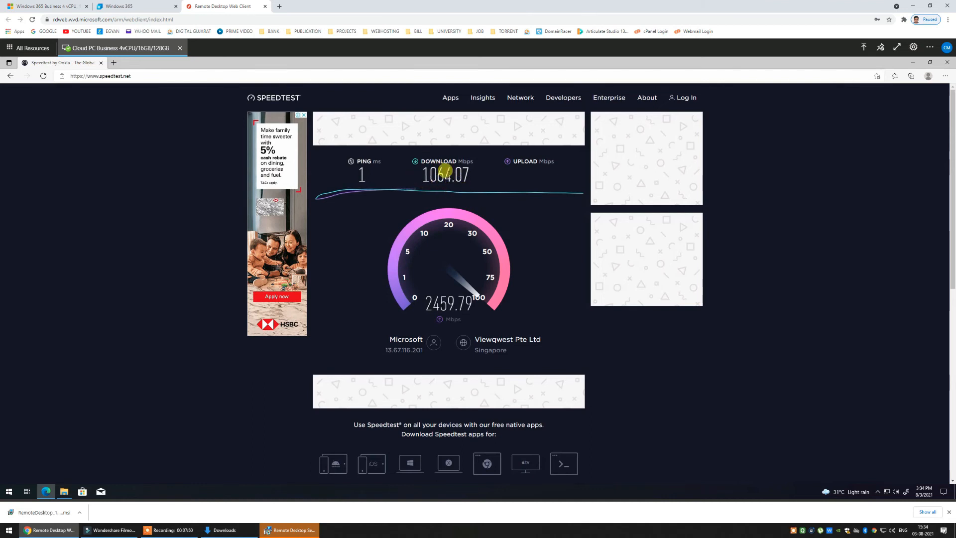
In a new local Chrome tab, search 'internet speed test' and open Speedtest by Ookla.
left_click(277, 6)
type("In")
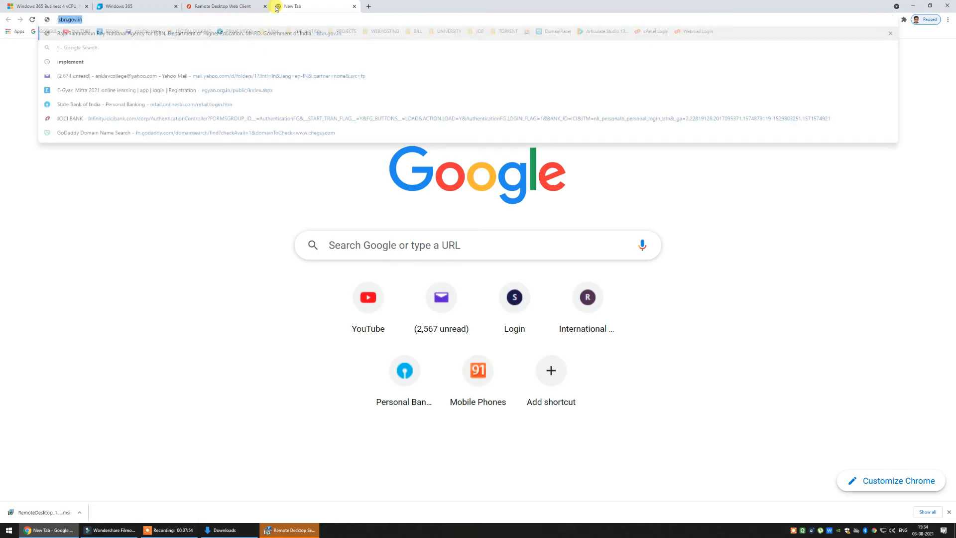
type("te")
key("Down")
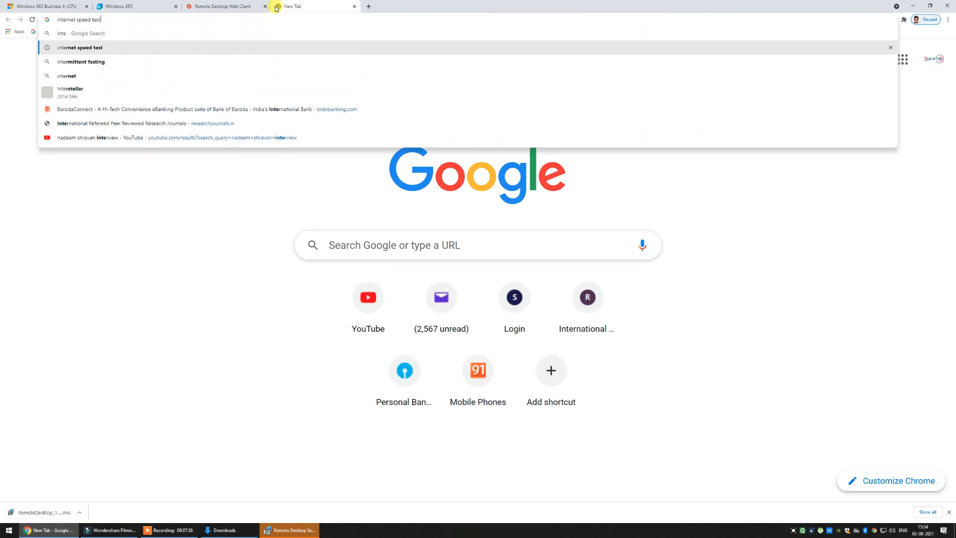
key("Return")
scroll(299, 309, "down", 3)
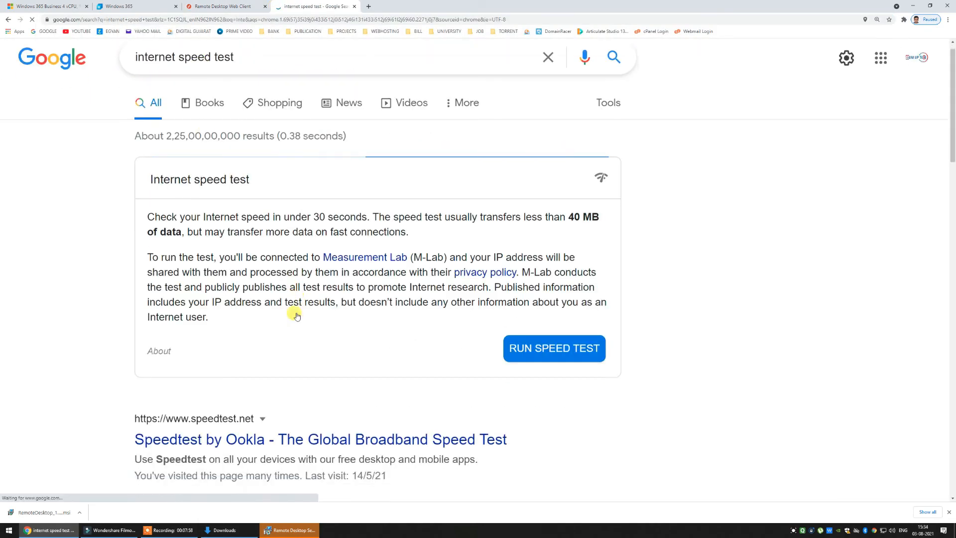
left_click(329, 300)
Close the Cloud PC's Speedtest for Windows popup and highlight its 1064.07 download and 2504.33 upload results.
key("ctrl+shift+Tab")
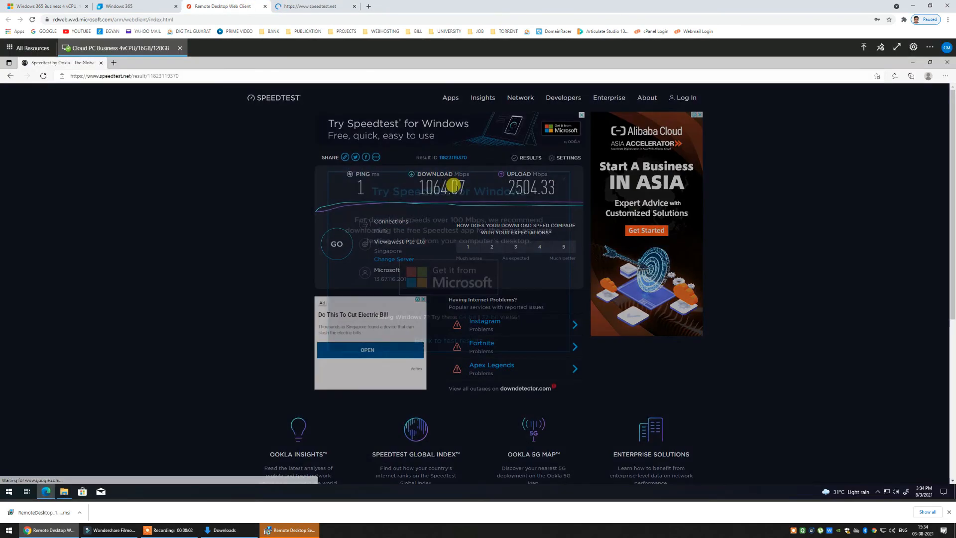
left_click_drag(459, 187, 565, 179)
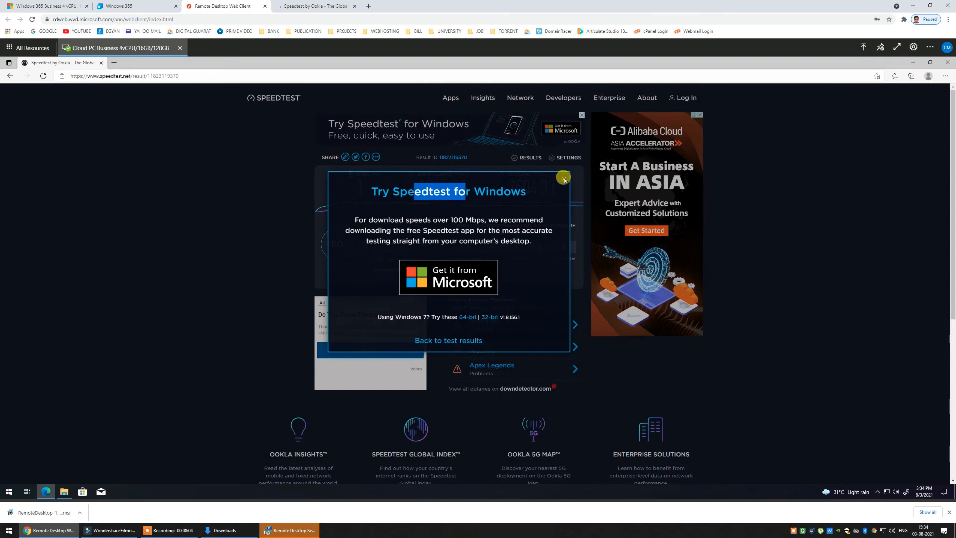
left_click(563, 179)
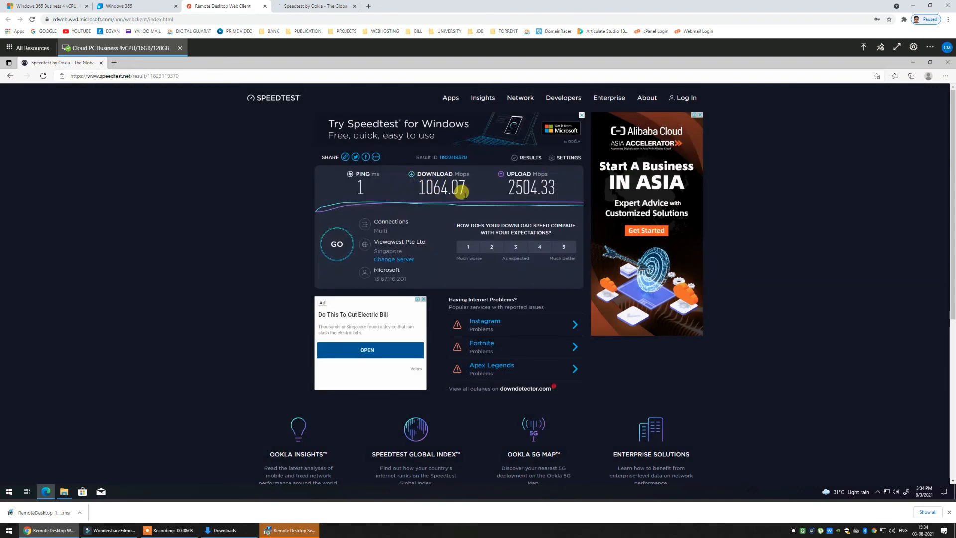
double_click(432, 186)
left_click_drag(500, 182, 562, 183)
Start the local speed test, then close the Cloud PC's Edge window.
left_click(299, 5)
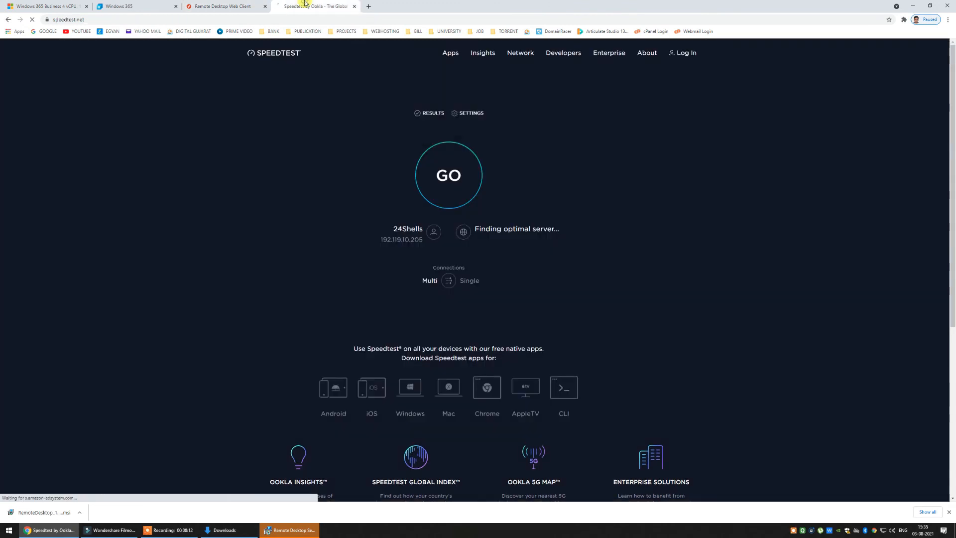
left_click(448, 176)
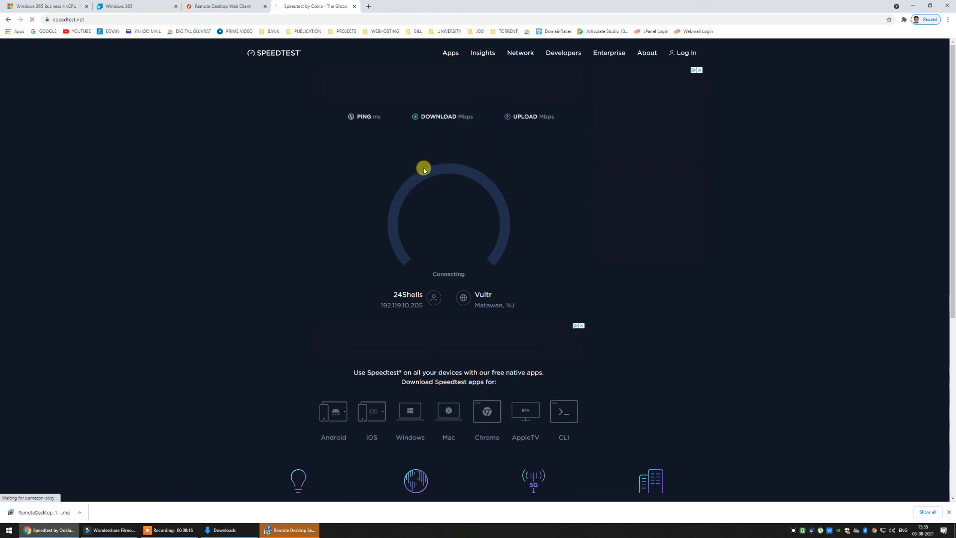
left_click(231, 4)
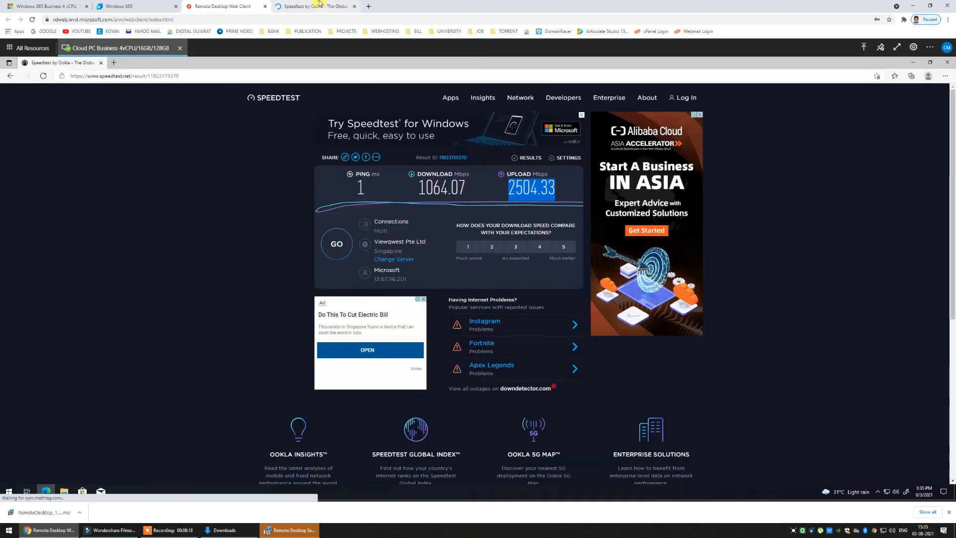
left_click(318, 5)
left_click(212, 6)
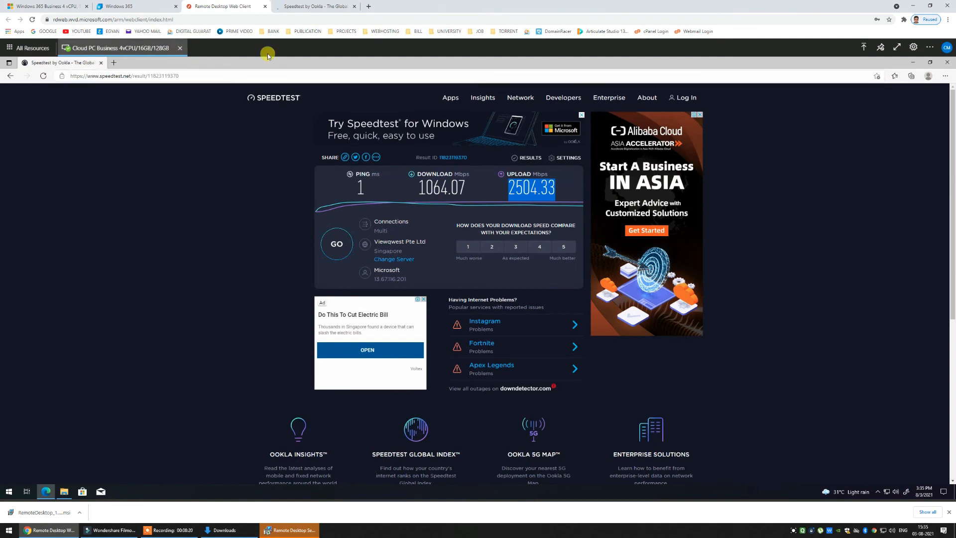
left_click(948, 63)
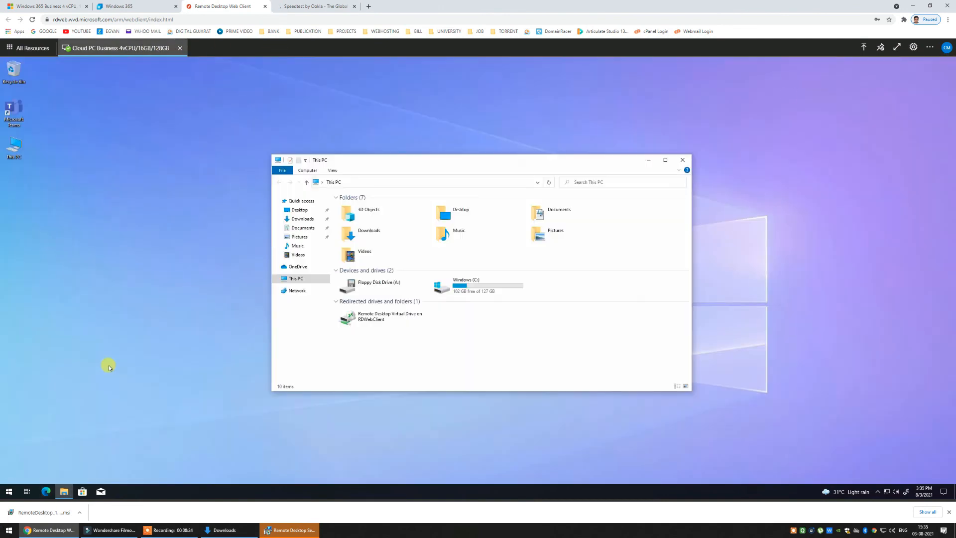
Browse and close the Cloud PC's Start menu, then show the signed-in account details.
left_click(5, 496)
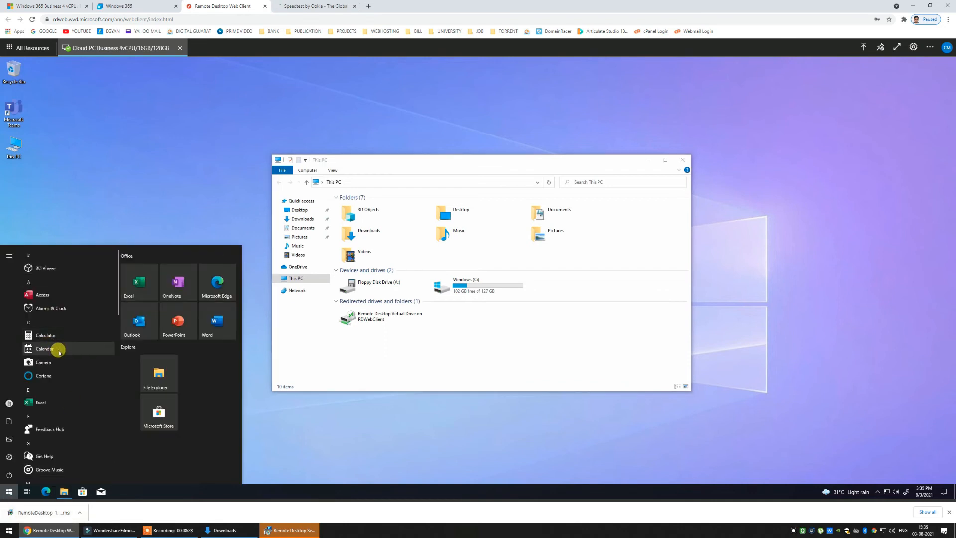
scroll(58, 353, "down", 8)
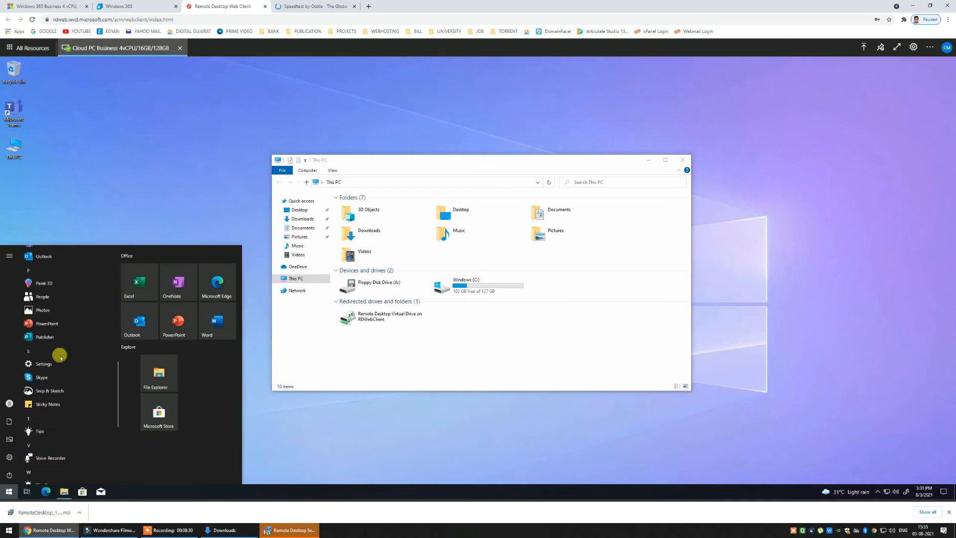
scroll(59, 356, "down", 10)
left_click(105, 121)
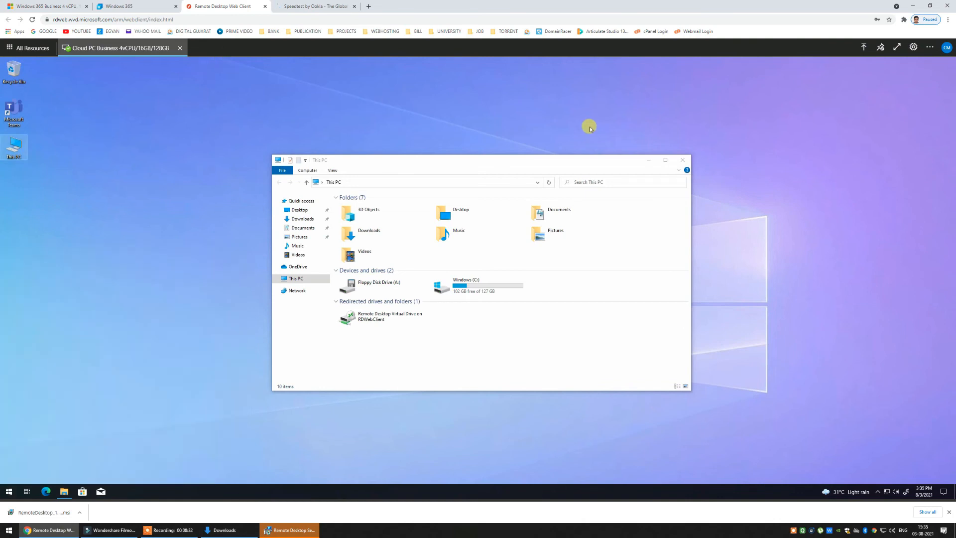
left_click(949, 50)
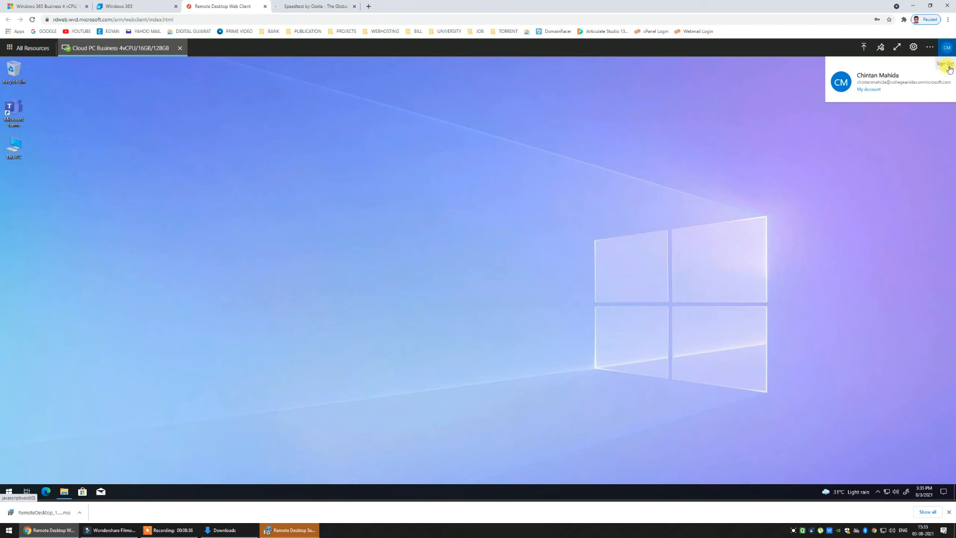
right_click(416, 88)
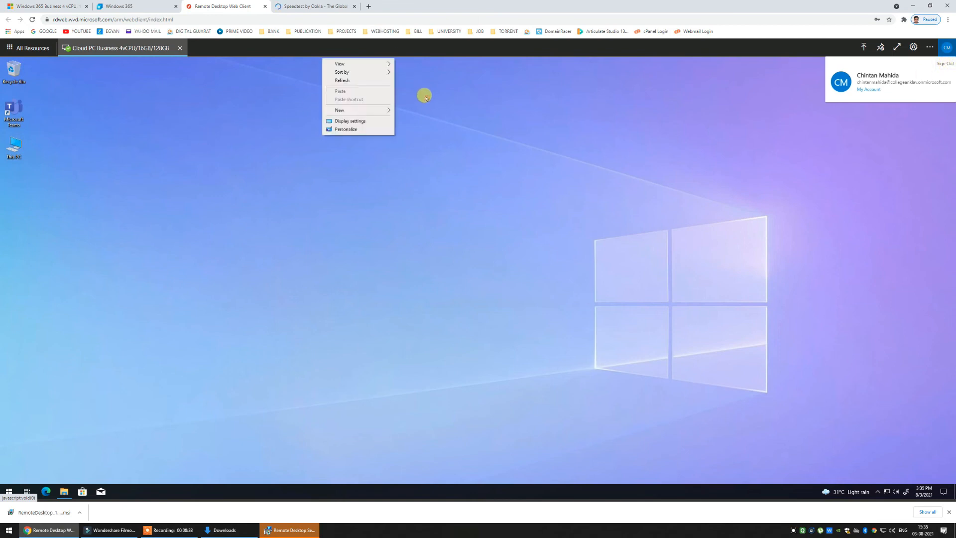
Open Display settings from the desktop menu, then Personalize to reach the Background page.
right_click(367, 128)
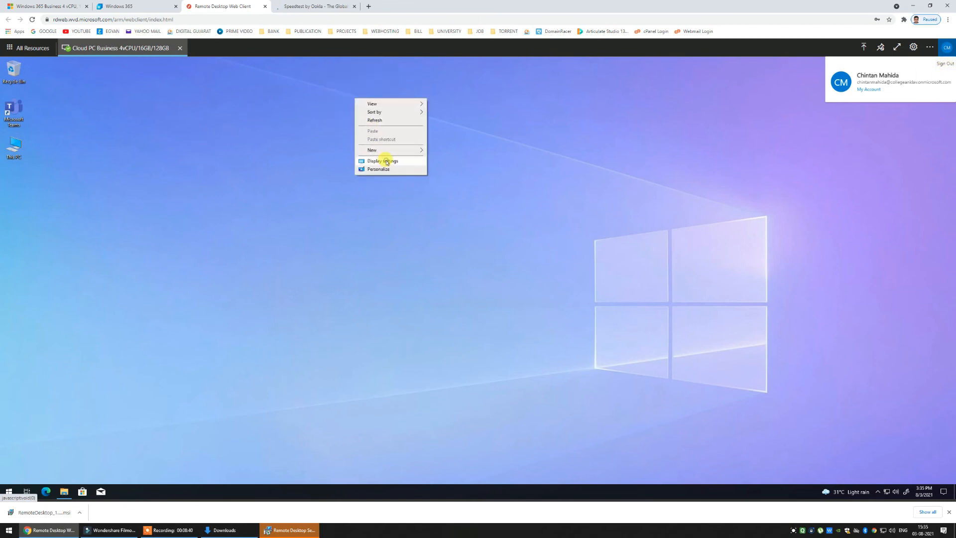
left_click(387, 161)
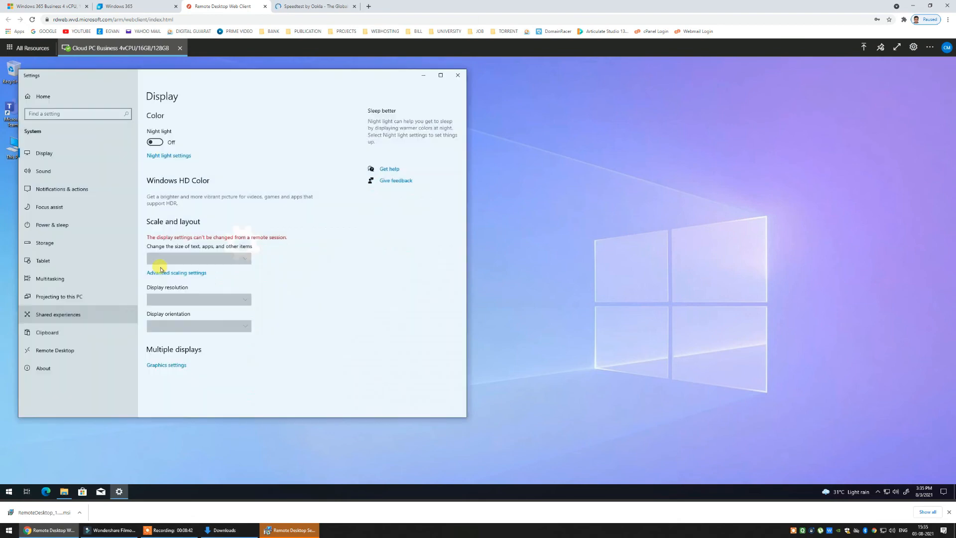
left_click(60, 154)
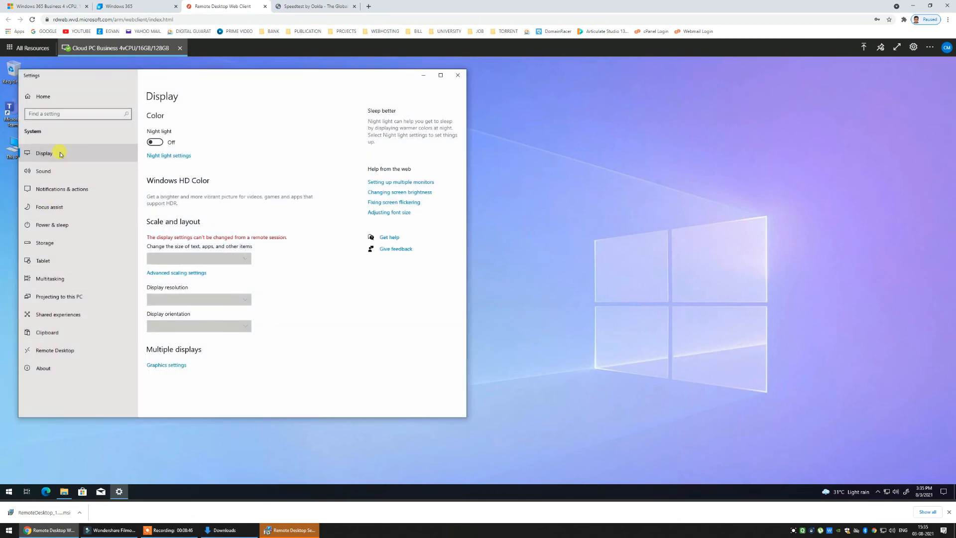
right_click(552, 127)
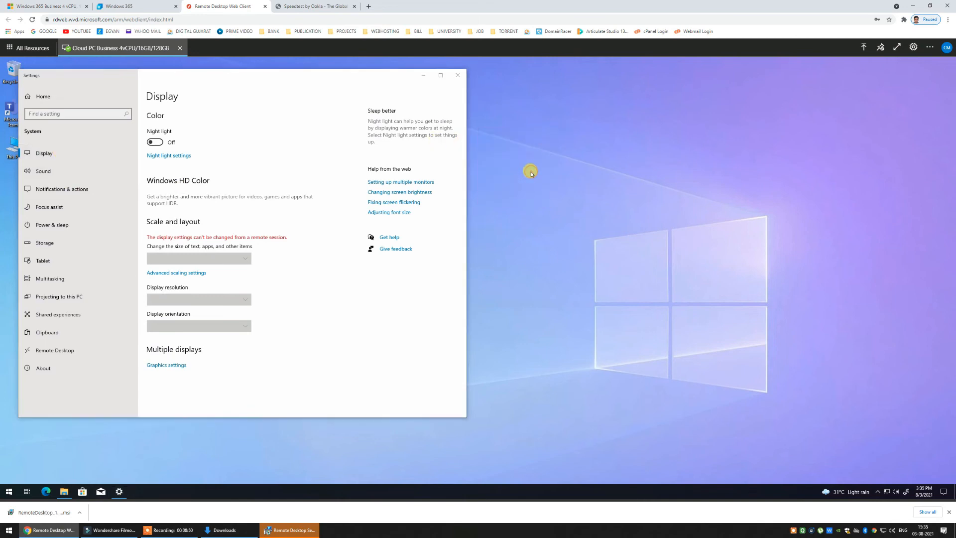
left_click(525, 200)
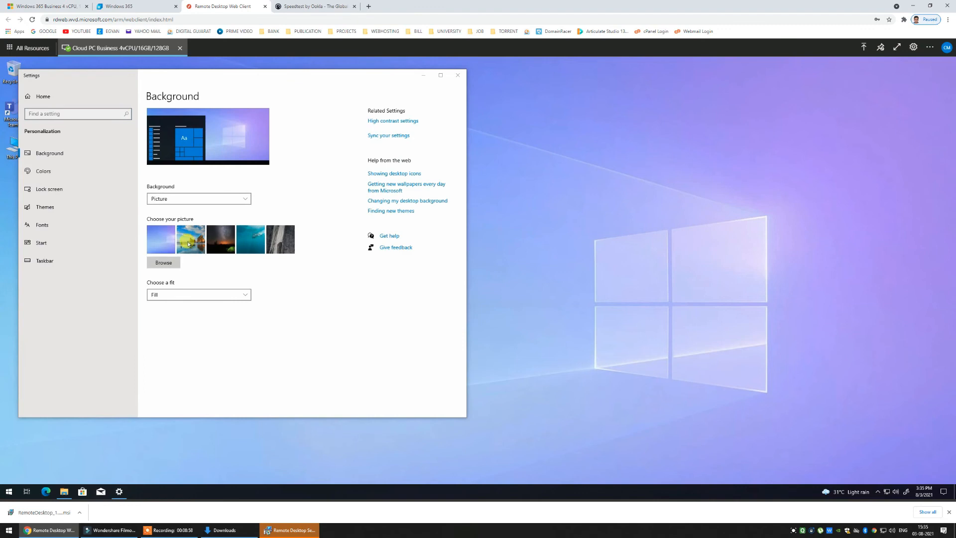
Apply the beach rock-arch wallpaper, noting the local 80.54 Mbps download, and minimize Settings.
left_click(186, 243)
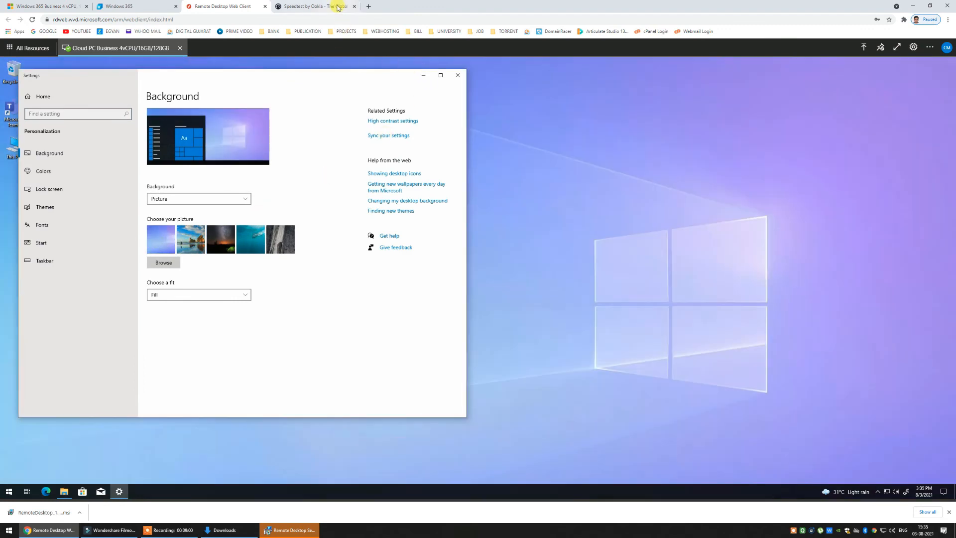
left_click(336, 7)
double_click(425, 130)
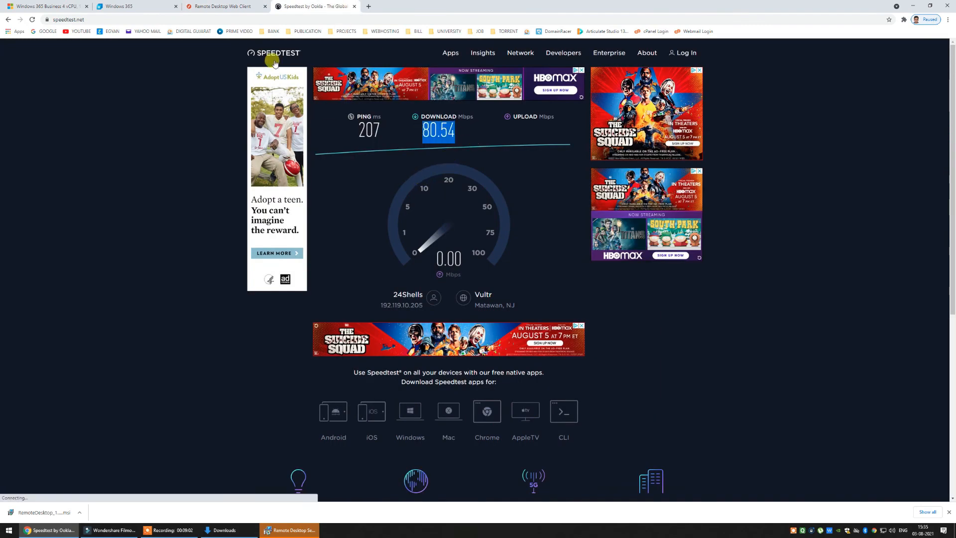
left_click(234, 4)
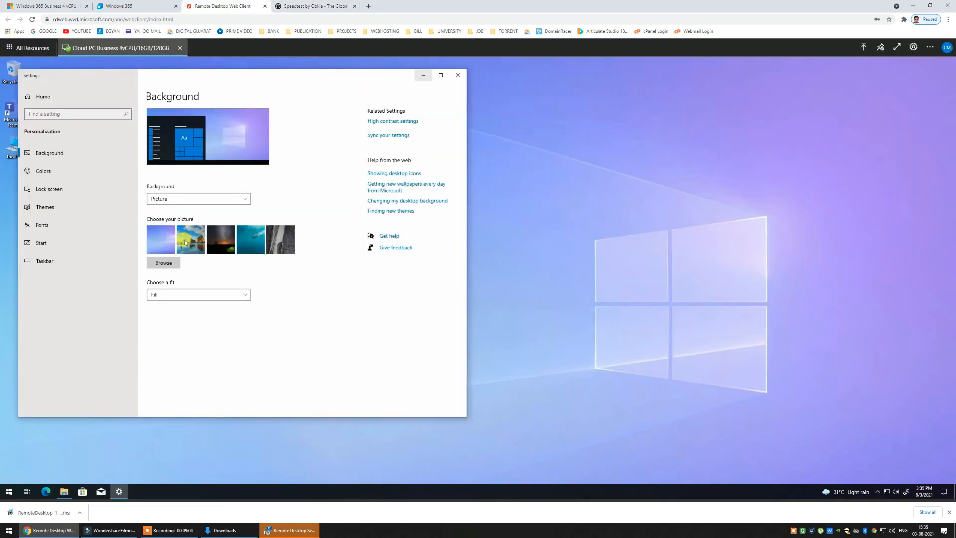
left_click(186, 242)
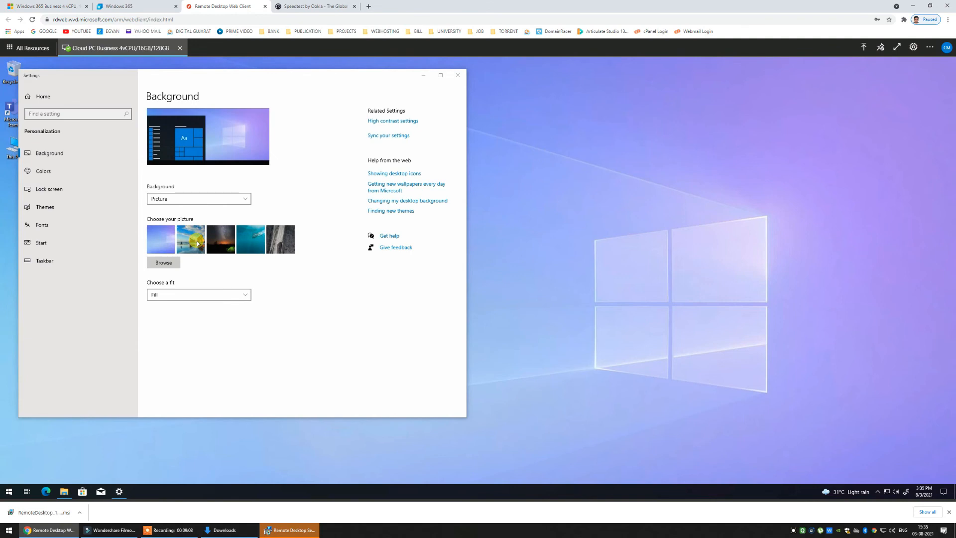
left_click(198, 243)
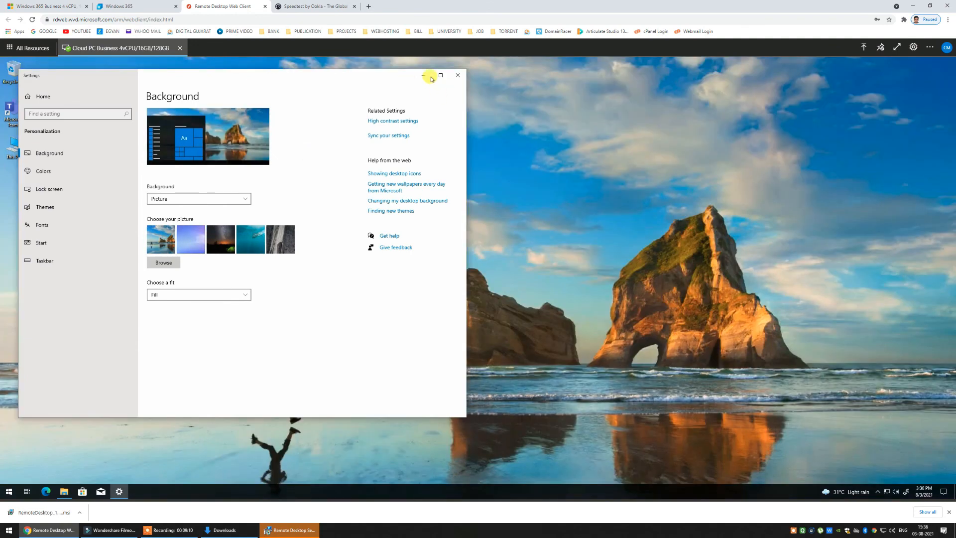
left_click(423, 75)
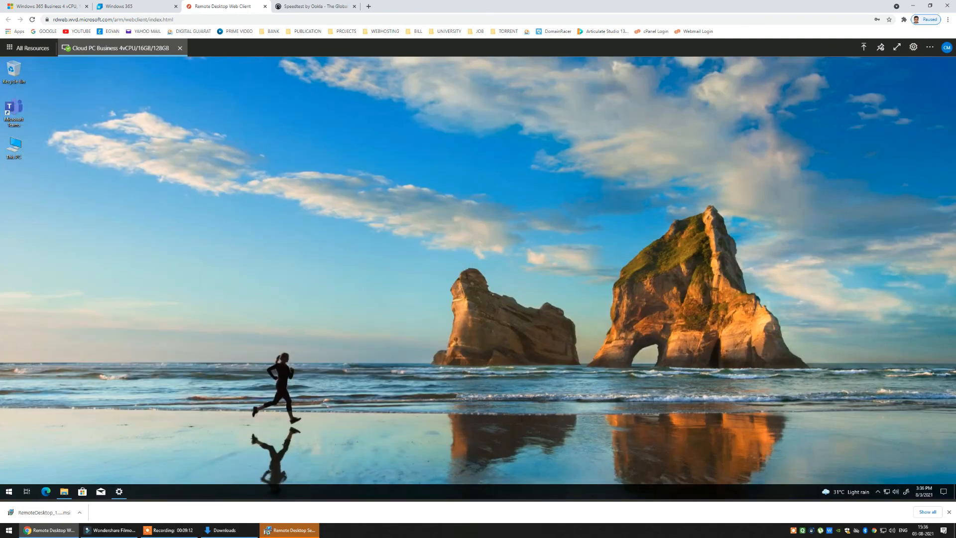
Toggle the web client's full screen on and off and close the local Remote Desktop getting-started window.
left_click(10, 493)
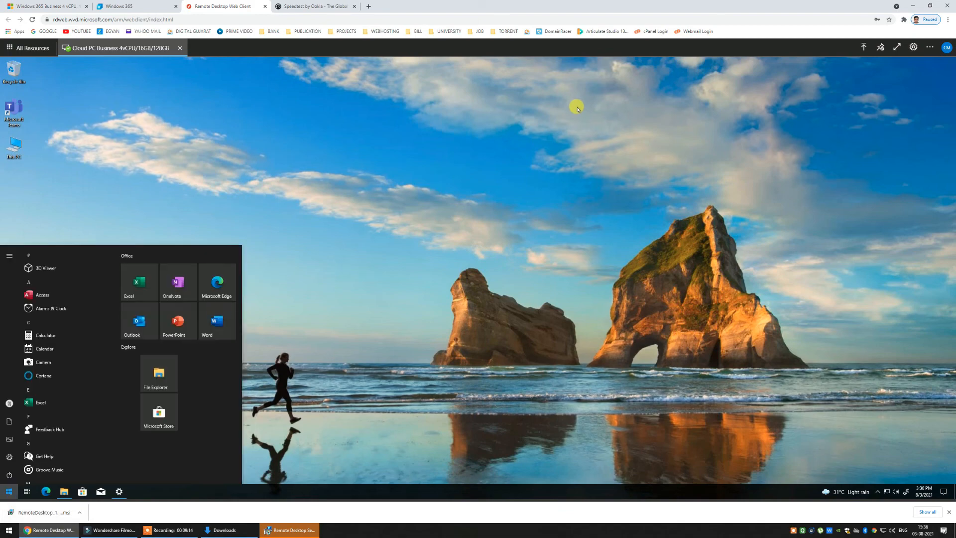
left_click(912, 61)
left_click(895, 47)
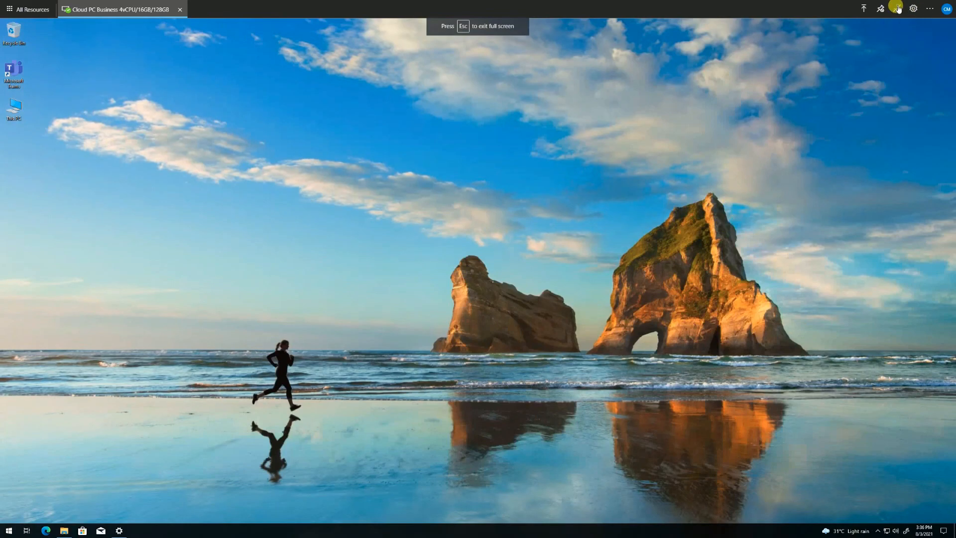
left_click(898, 9)
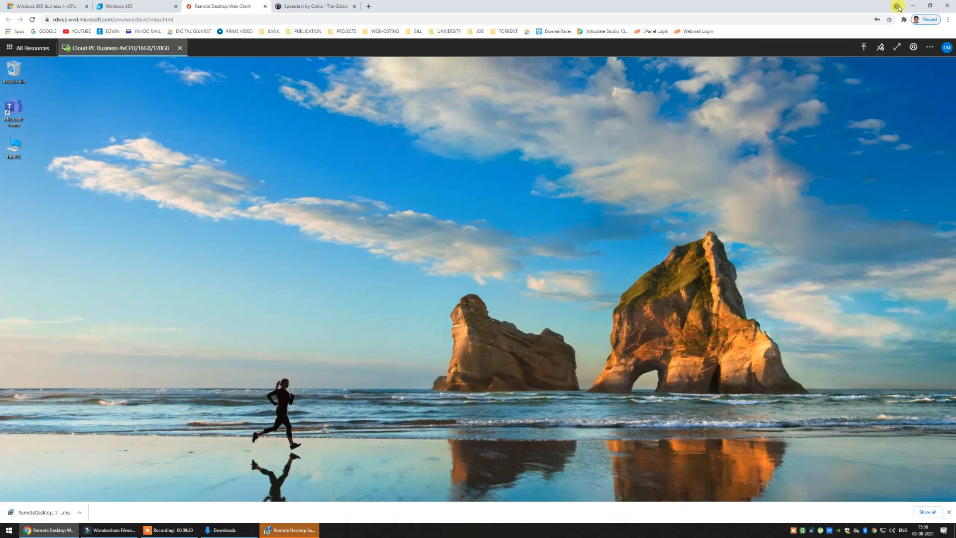
left_click(289, 531)
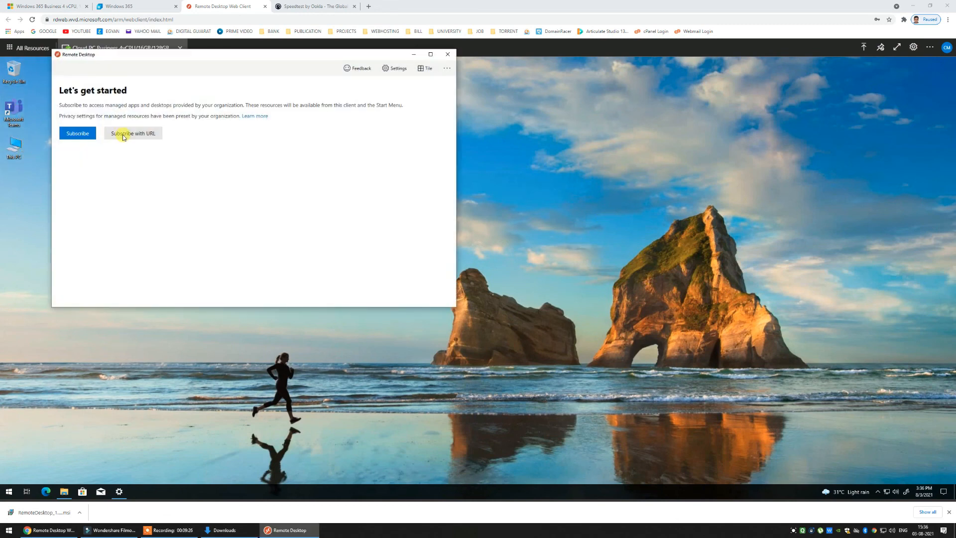
left_click(449, 57)
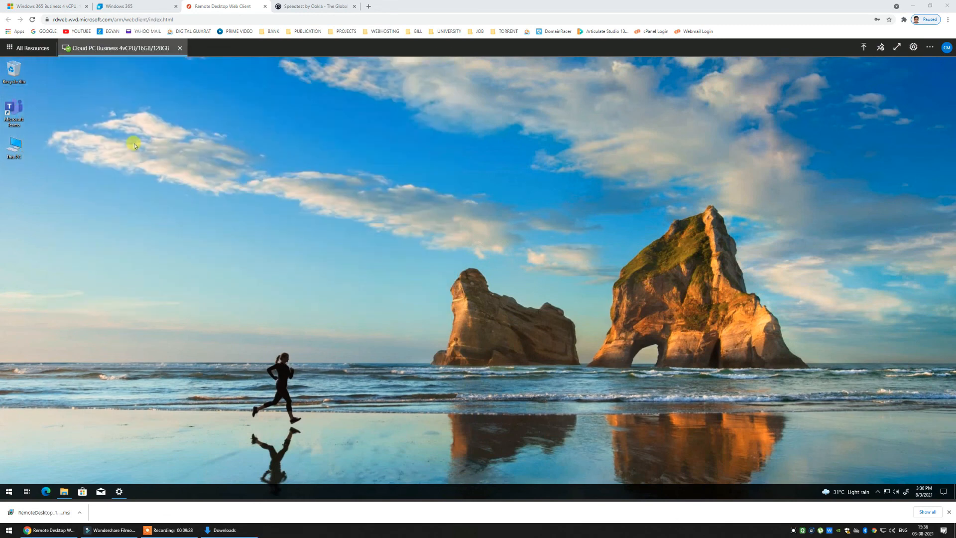
left_click(9, 491)
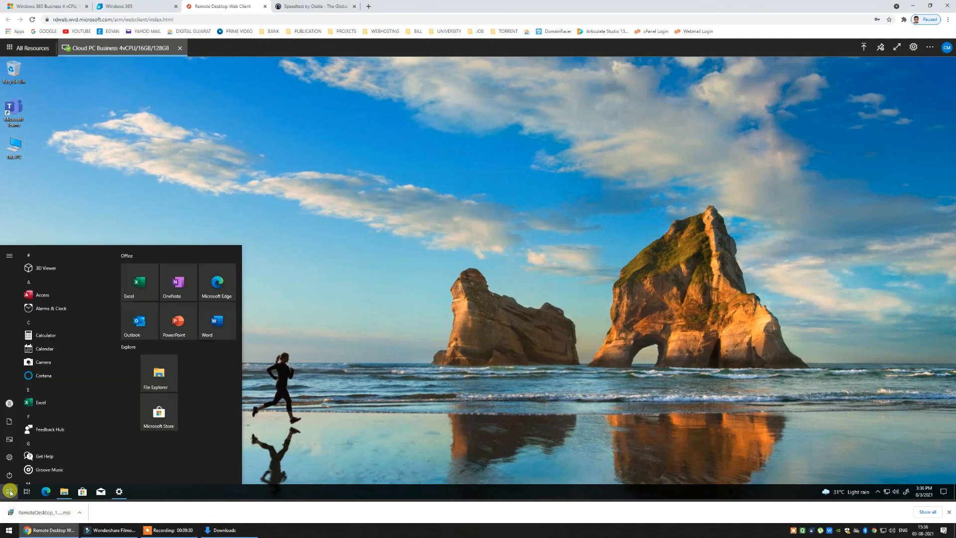
left_click(162, 166)
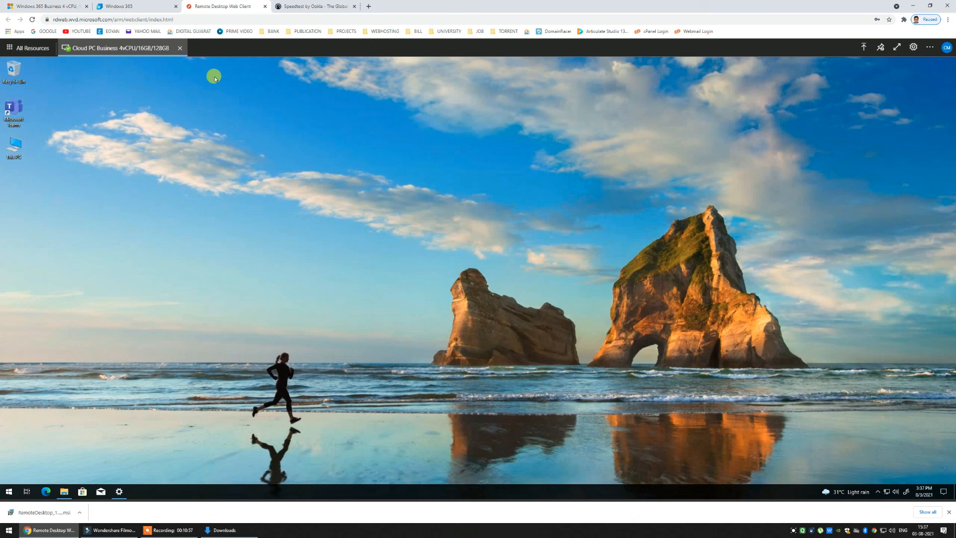
Open the Cloud PC's Start menu and scroll its app list down to Word and Xbox.
left_click(9, 489)
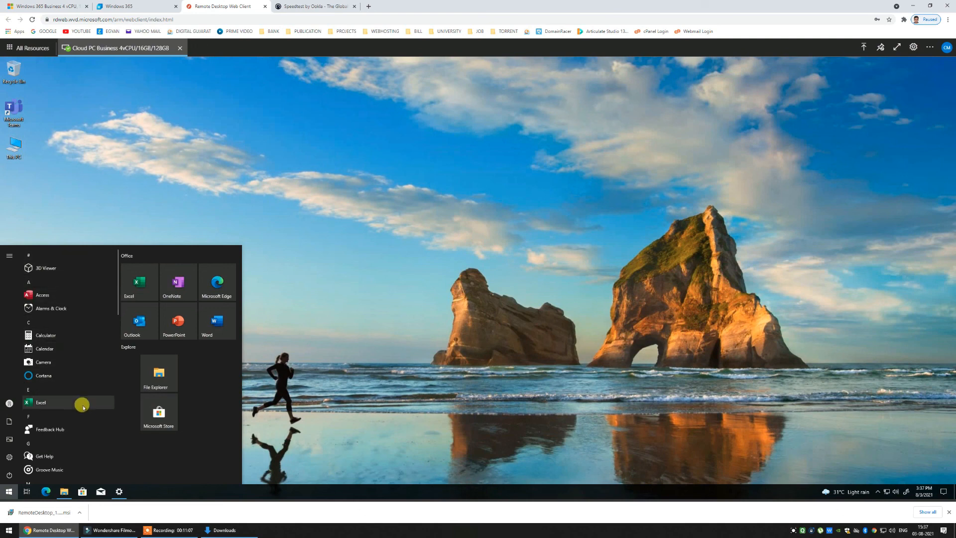
scroll(71, 359, "down", 2)
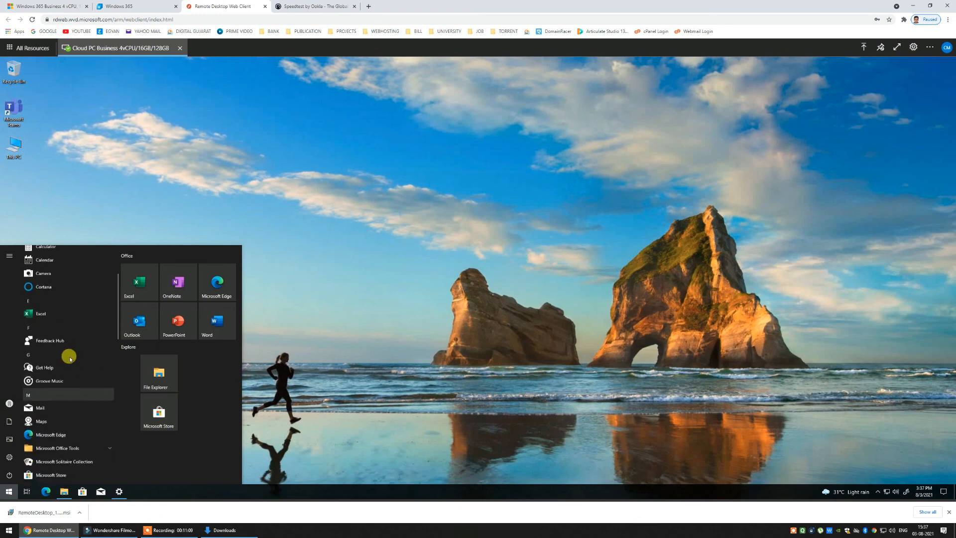
scroll(71, 358, "down", 4)
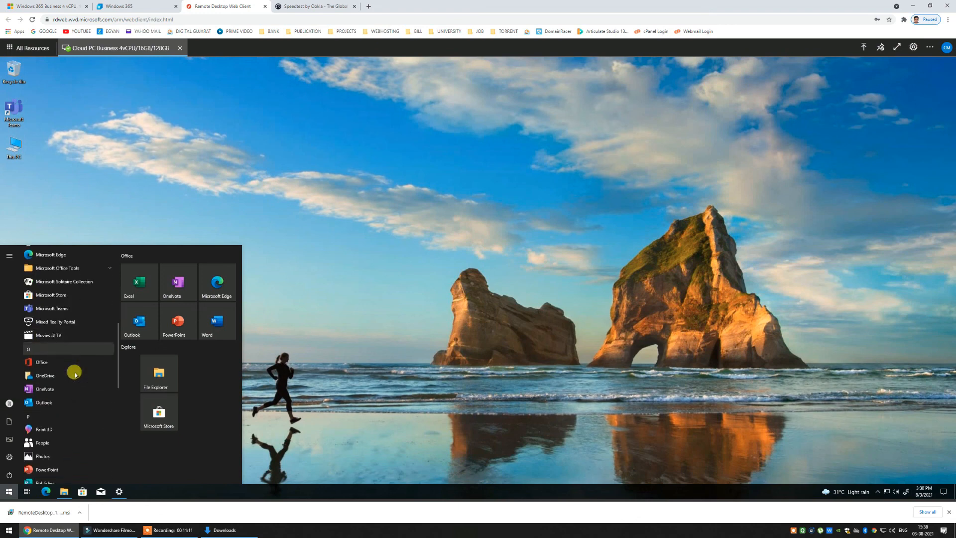
scroll(75, 375, "down", 3)
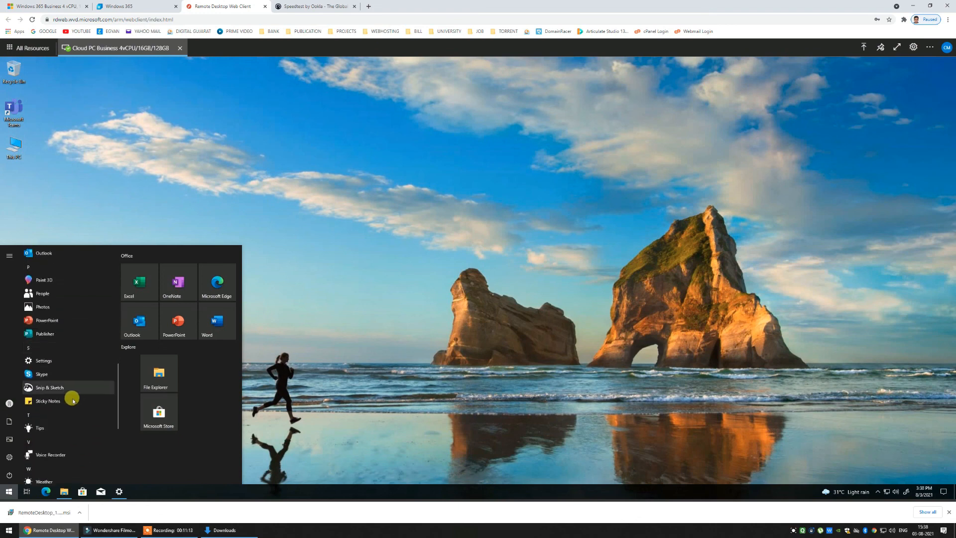
scroll(71, 411, "down", 3)
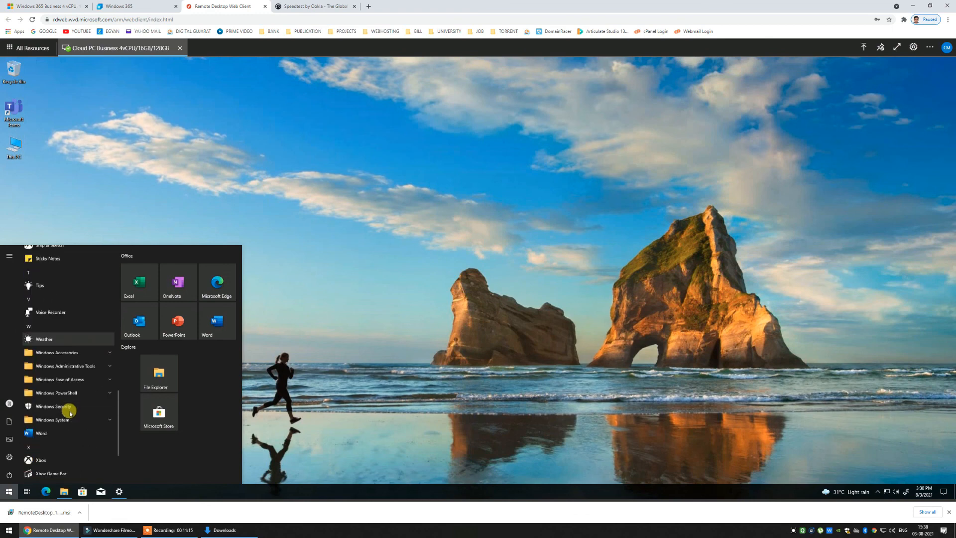
scroll(70, 413, "down", 1)
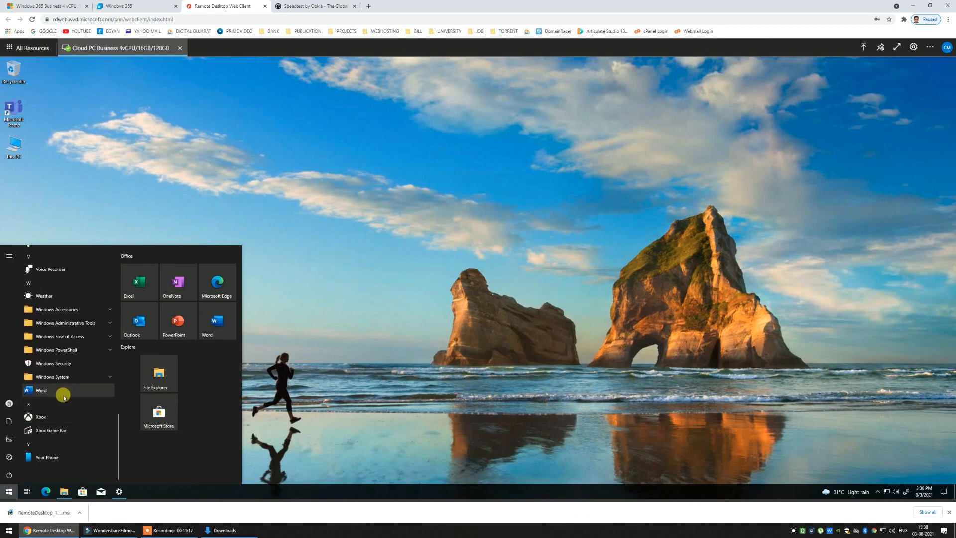
Dismiss the Cloud PC's Start menu to reveal the beach rock-arch desktop.
left_click(394, 214)
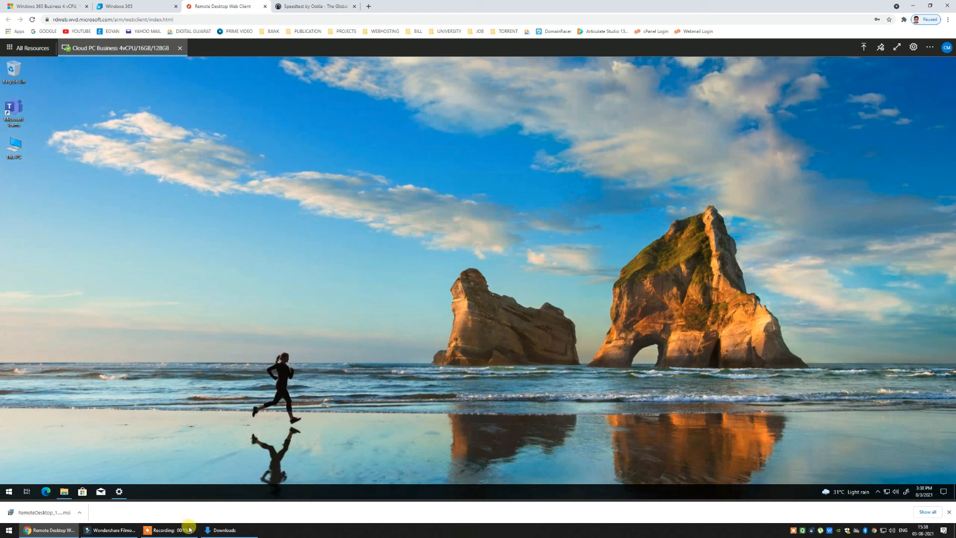
left_click(166, 531)
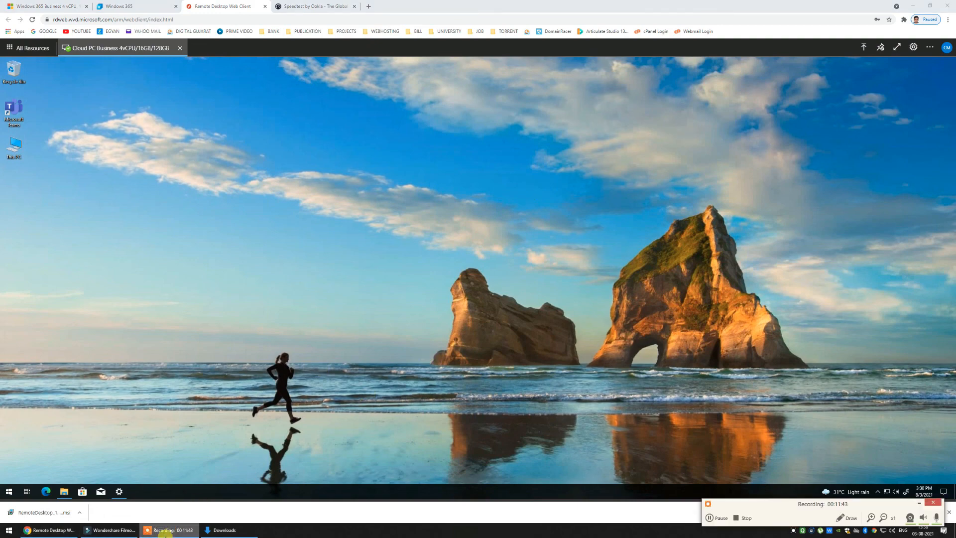